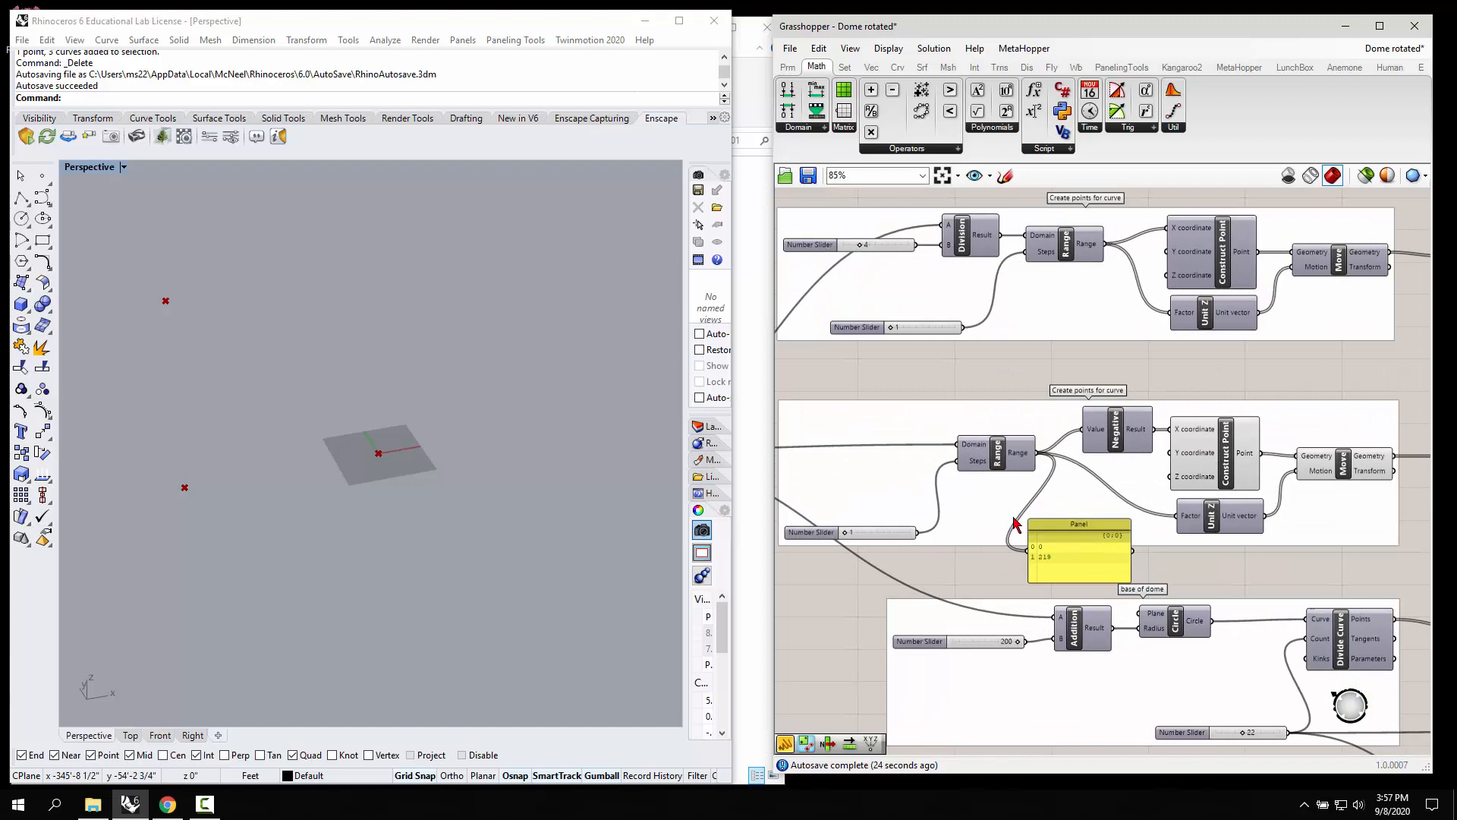
# Step: Examine the lower "Create points for curve" group, from the Range and its steps slider through Negative, Construct Point and Move
pyautogui.scroll(-5, 835, 503)
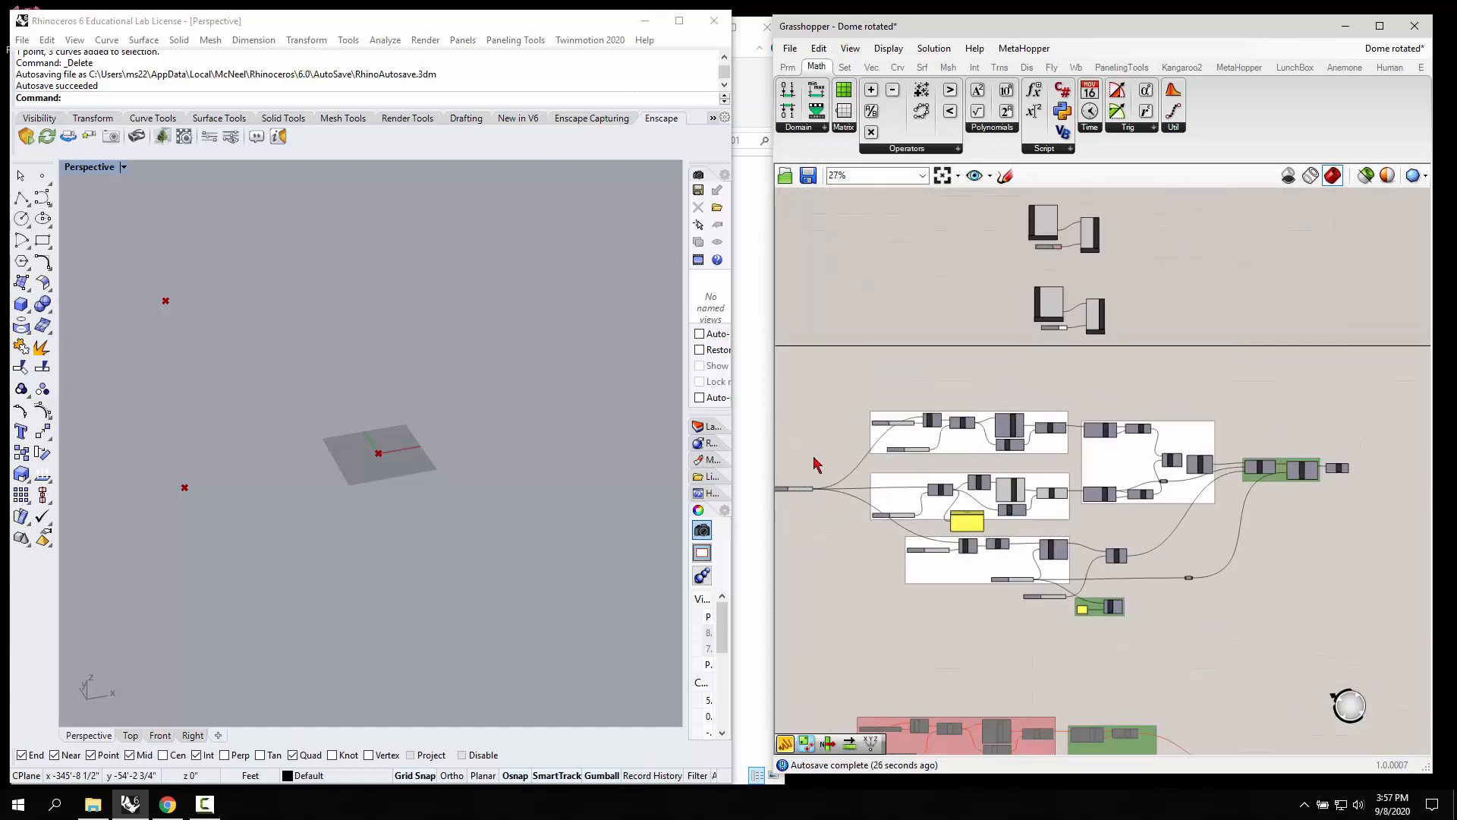
pyautogui.scroll(6, 897, 481)
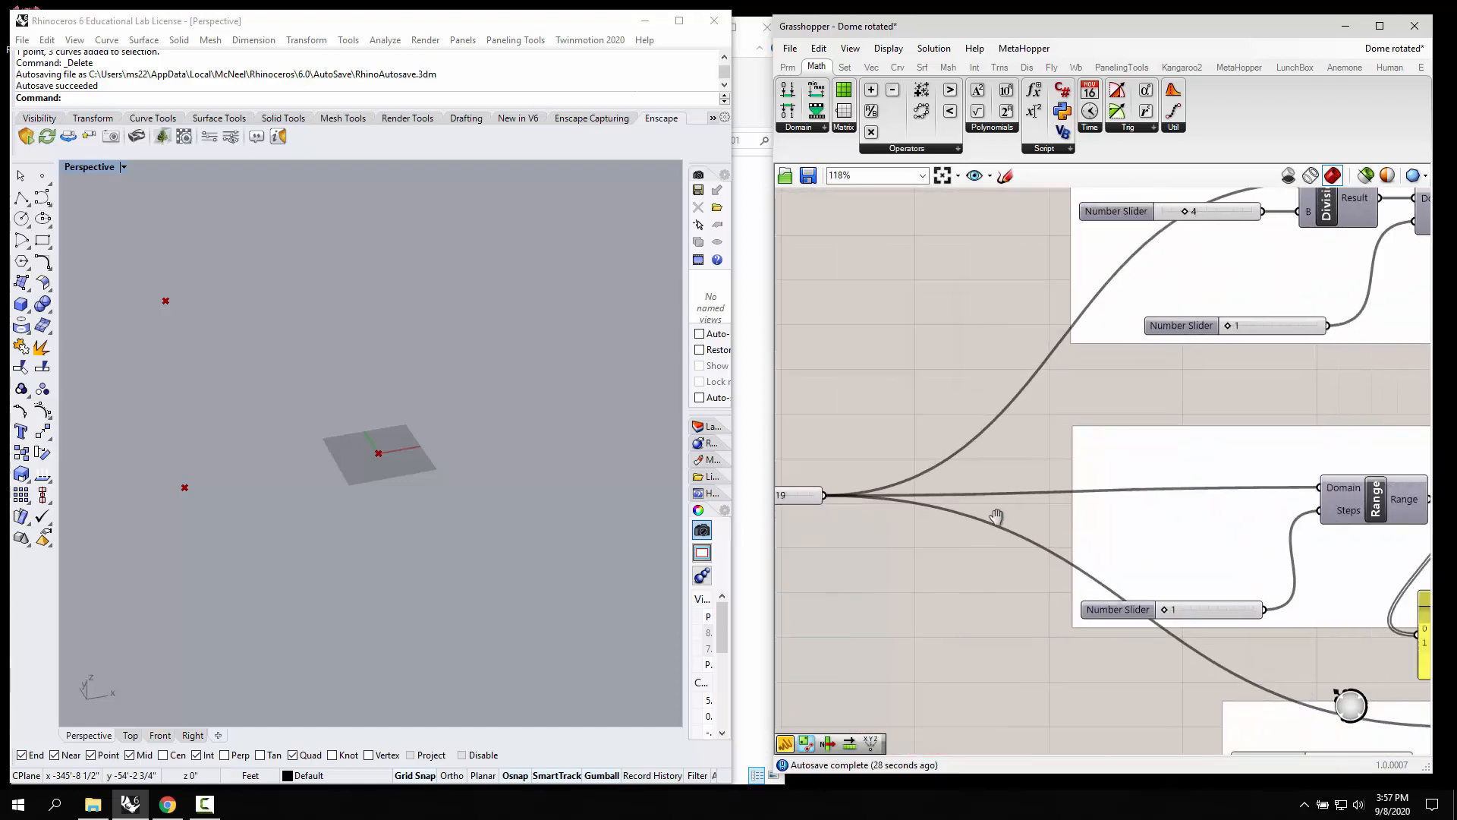
pyautogui.moveTo(996, 516); pyautogui.dragTo(780, 507, button='right')
pyautogui.moveTo(1167, 558); pyautogui.dragTo(1102, 494, button='right')
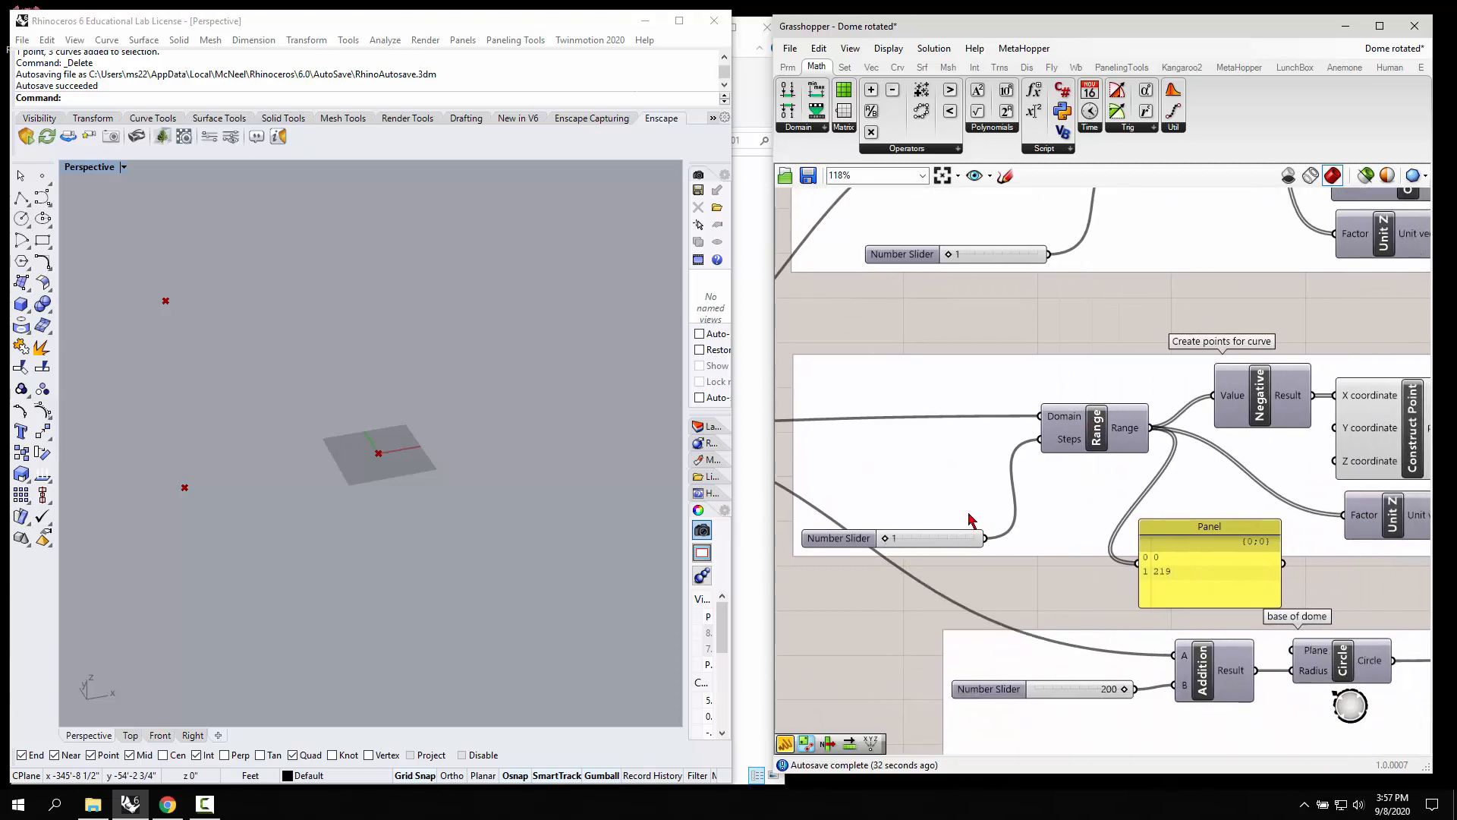
pyautogui.click(1421, 454)
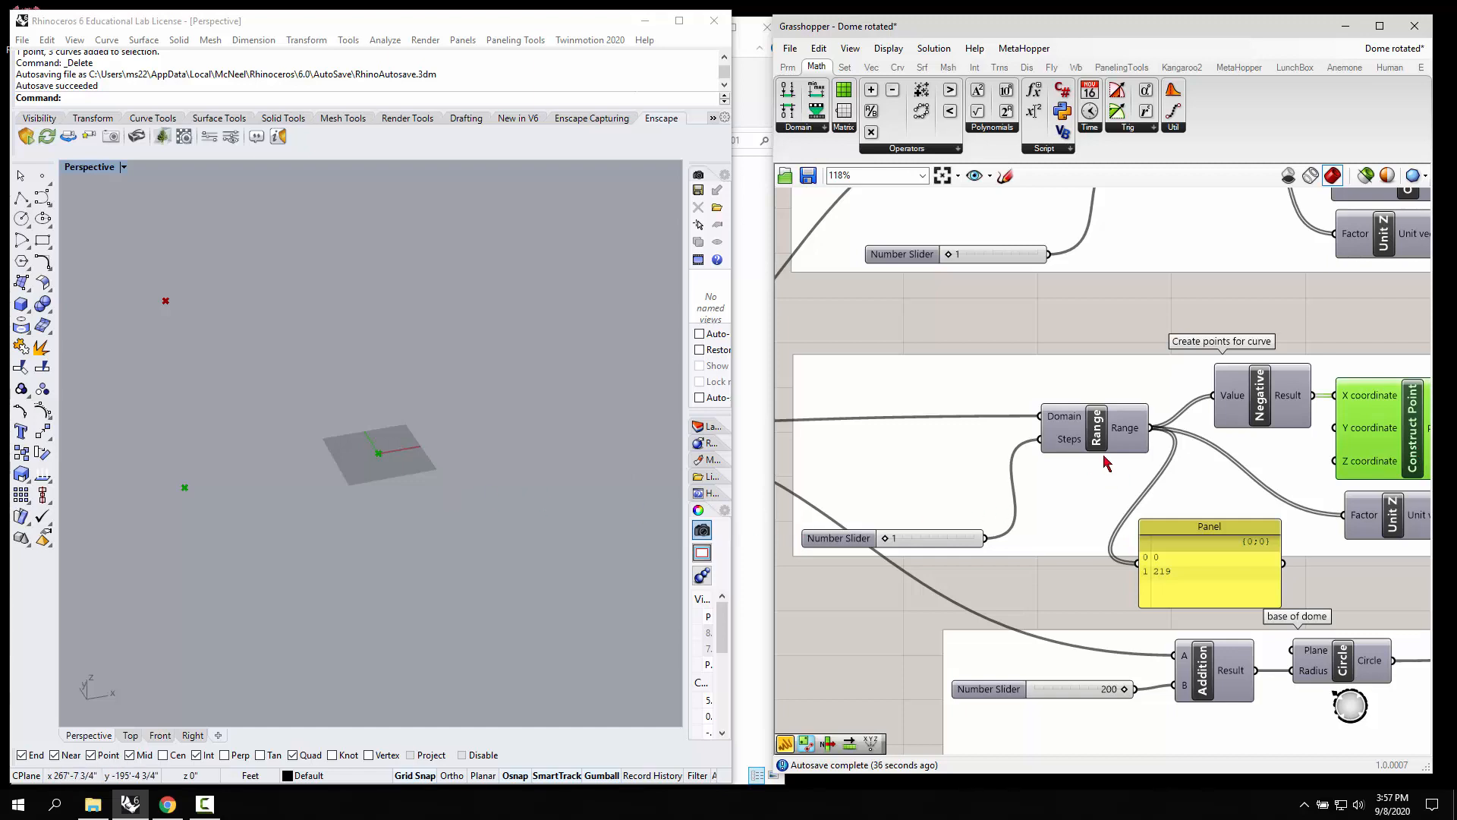
pyautogui.scroll(-2, 1126, 451)
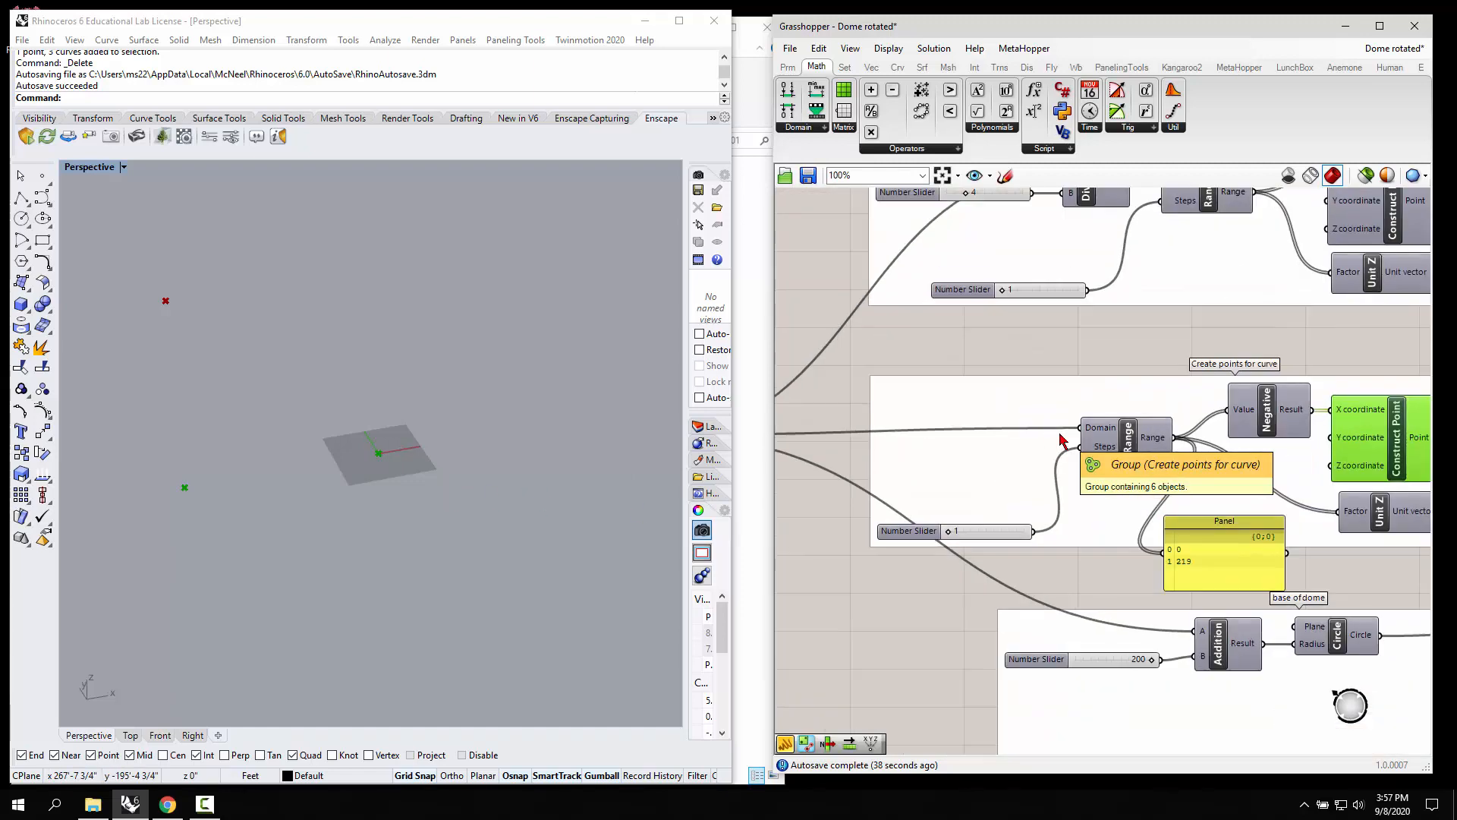
pyautogui.scroll(1, 1063, 437)
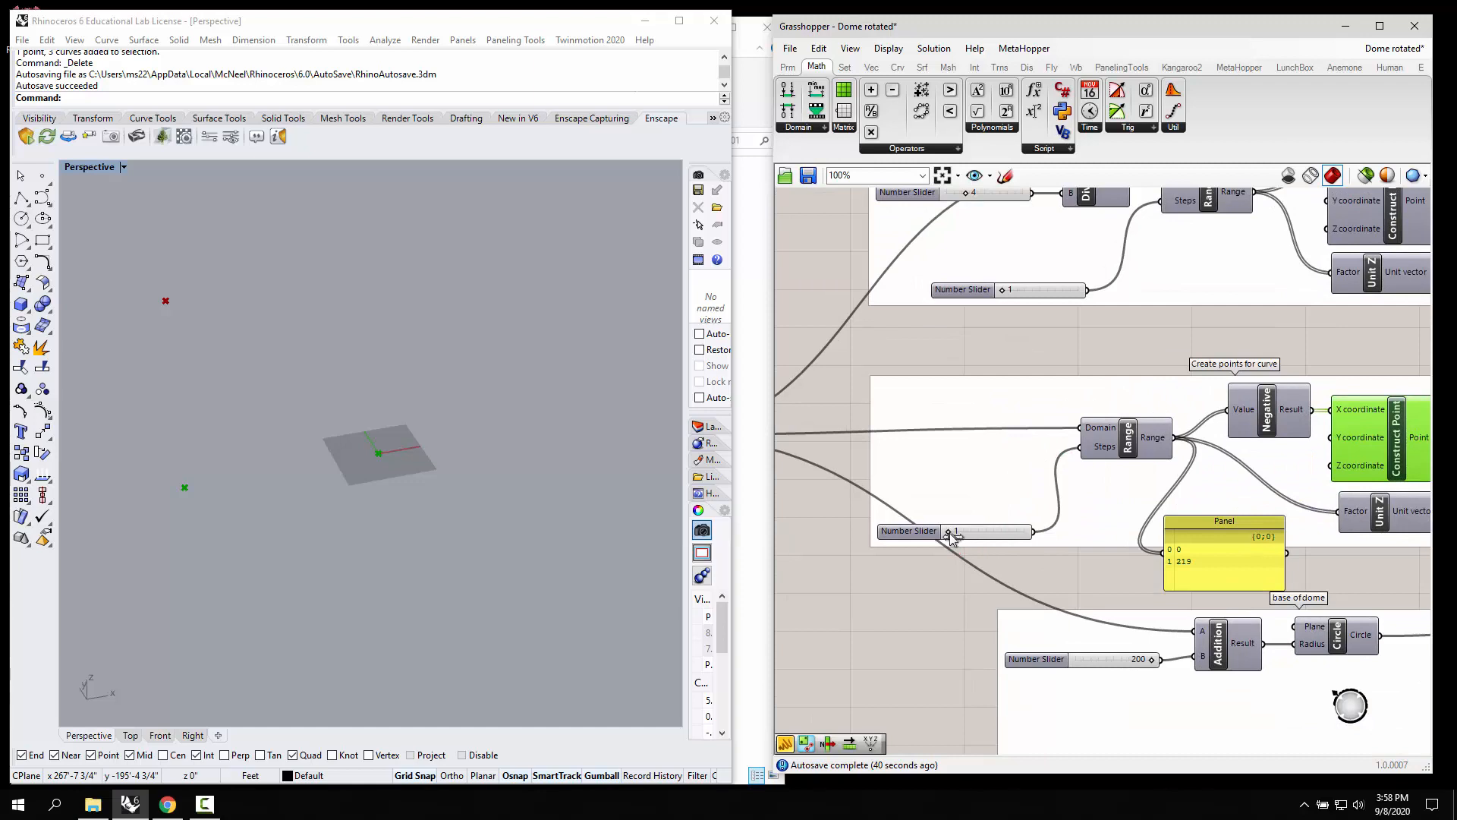
pyautogui.moveTo(950, 536)
pyautogui.mouseDown()
pyautogui.moveTo(1001, 535)
pyautogui.moveTo(948, 535)
pyautogui.mouseUp()
pyautogui.click(1270, 410)
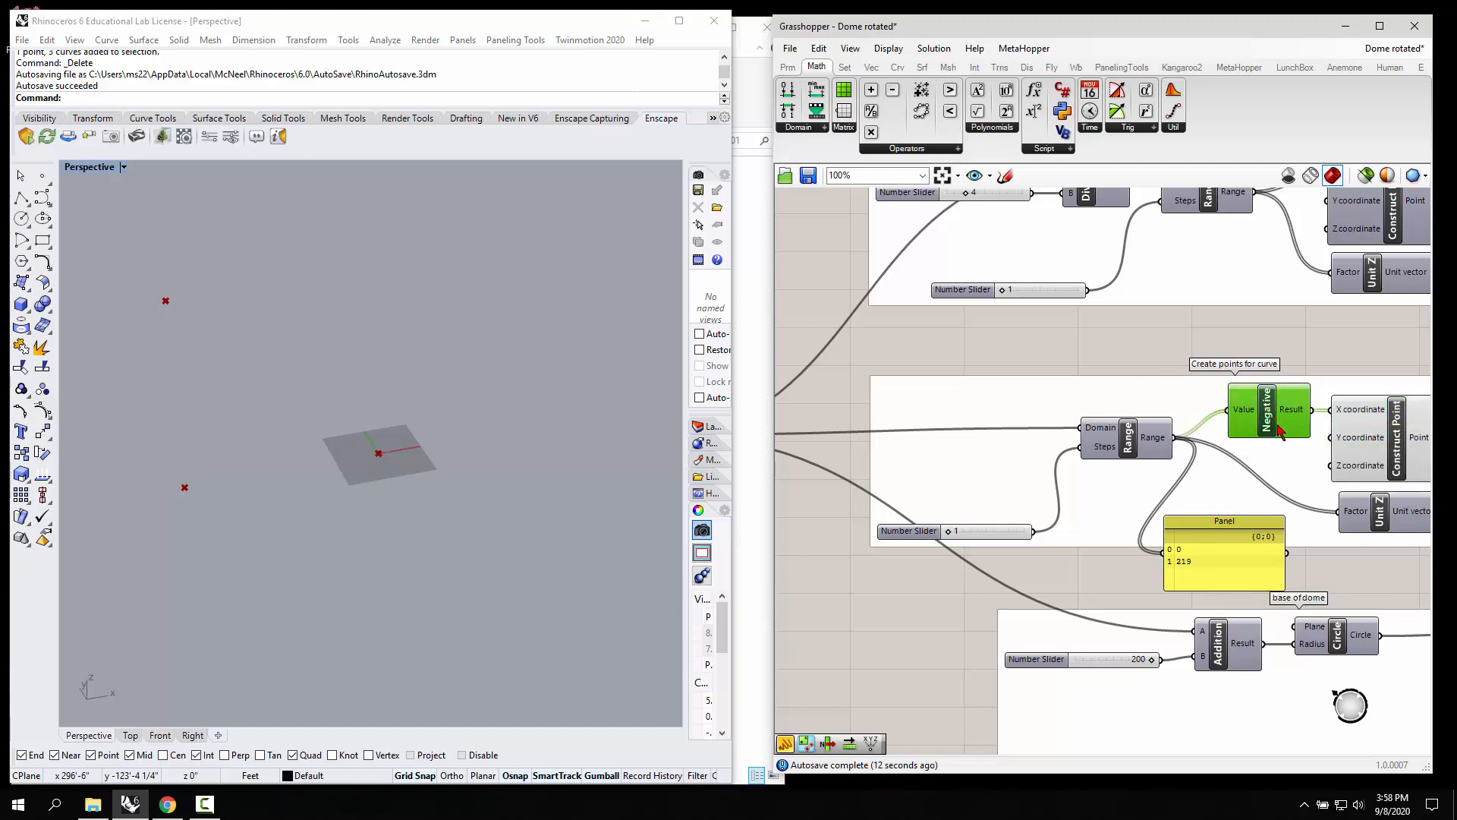
pyautogui.moveTo(1424, 447); pyautogui.dragTo(1205, 407, button='right')
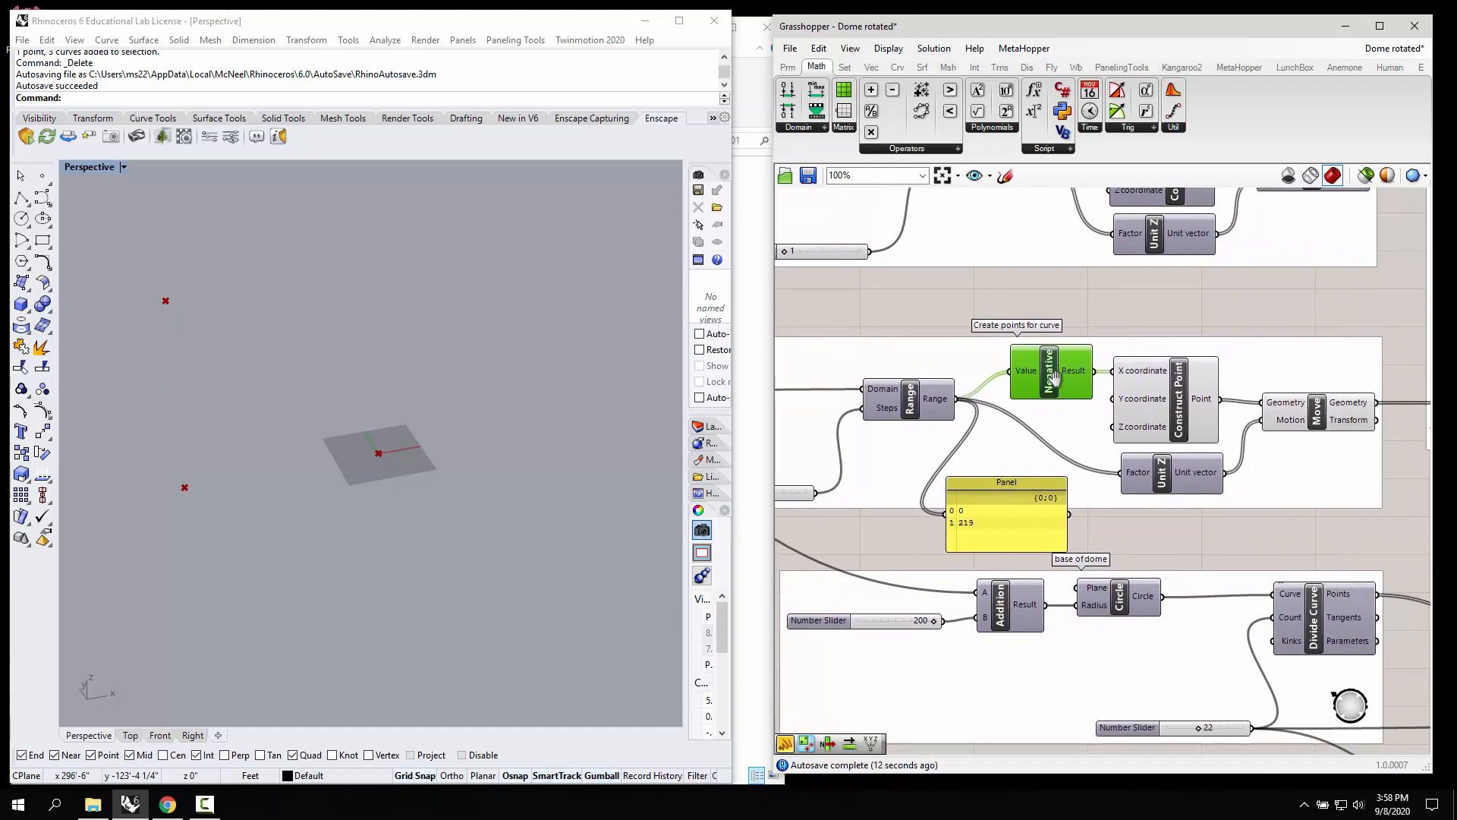
pyautogui.click(1184, 410)
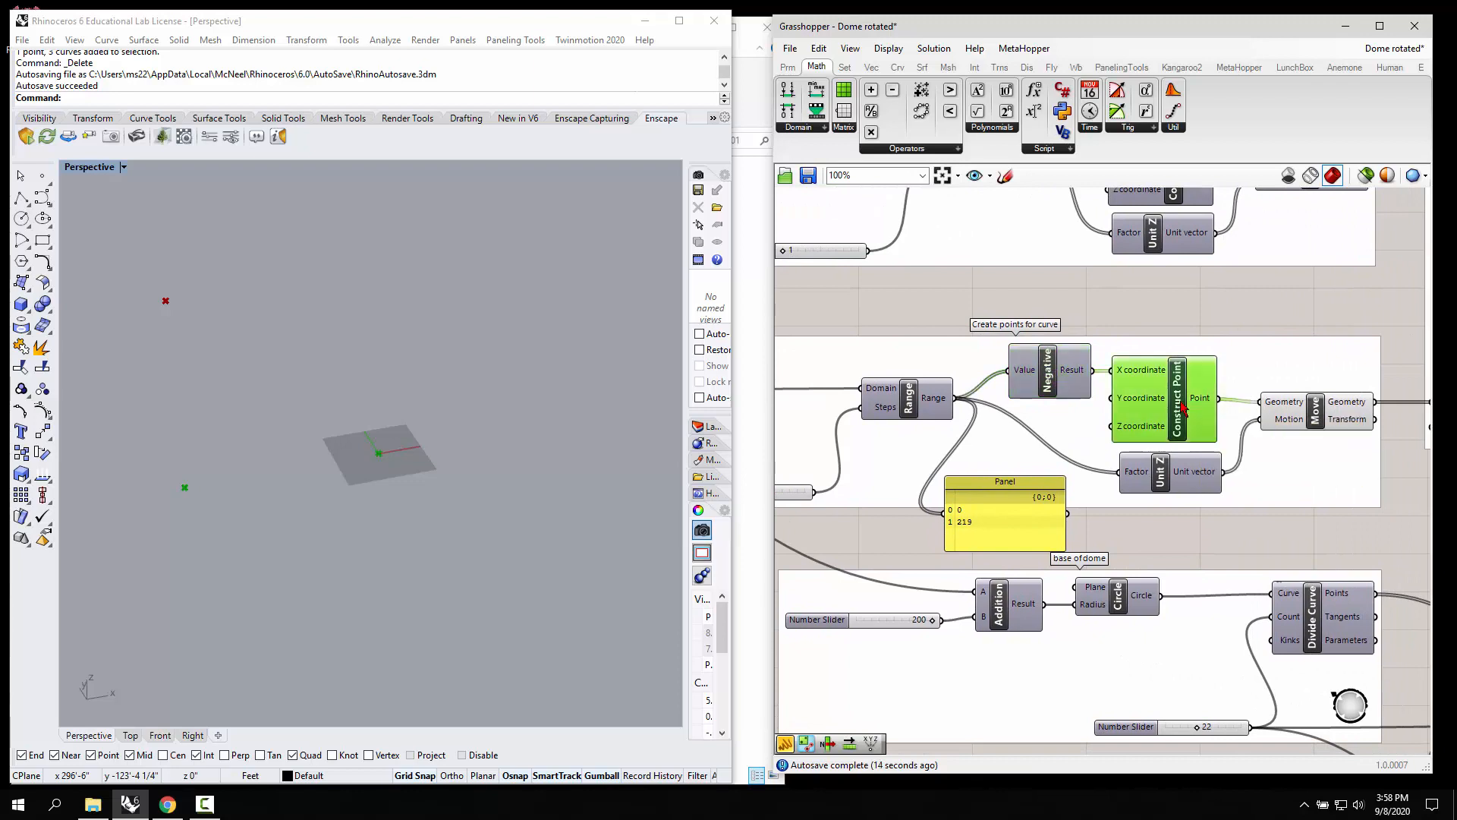
pyautogui.click(1323, 412)
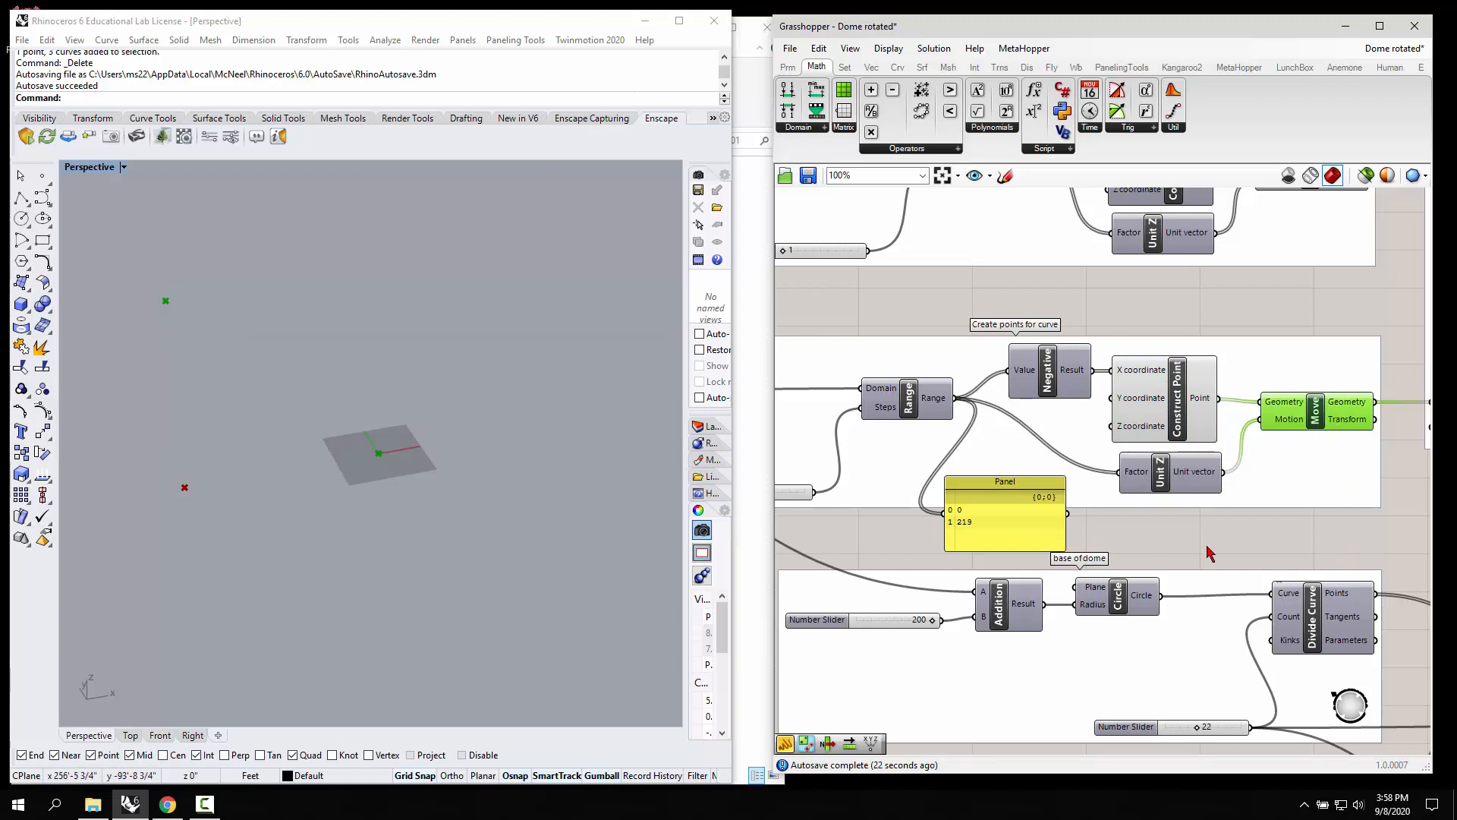
# Step: Feed the lower Move component's Geometry output into the panel and place the panel just below the lower Dispatch and Line components
pyautogui.moveTo(1208, 552); pyautogui.dragTo(1067, 514, button='right')
pyautogui.moveTo(1242, 382); pyautogui.dragTo(854, 512)
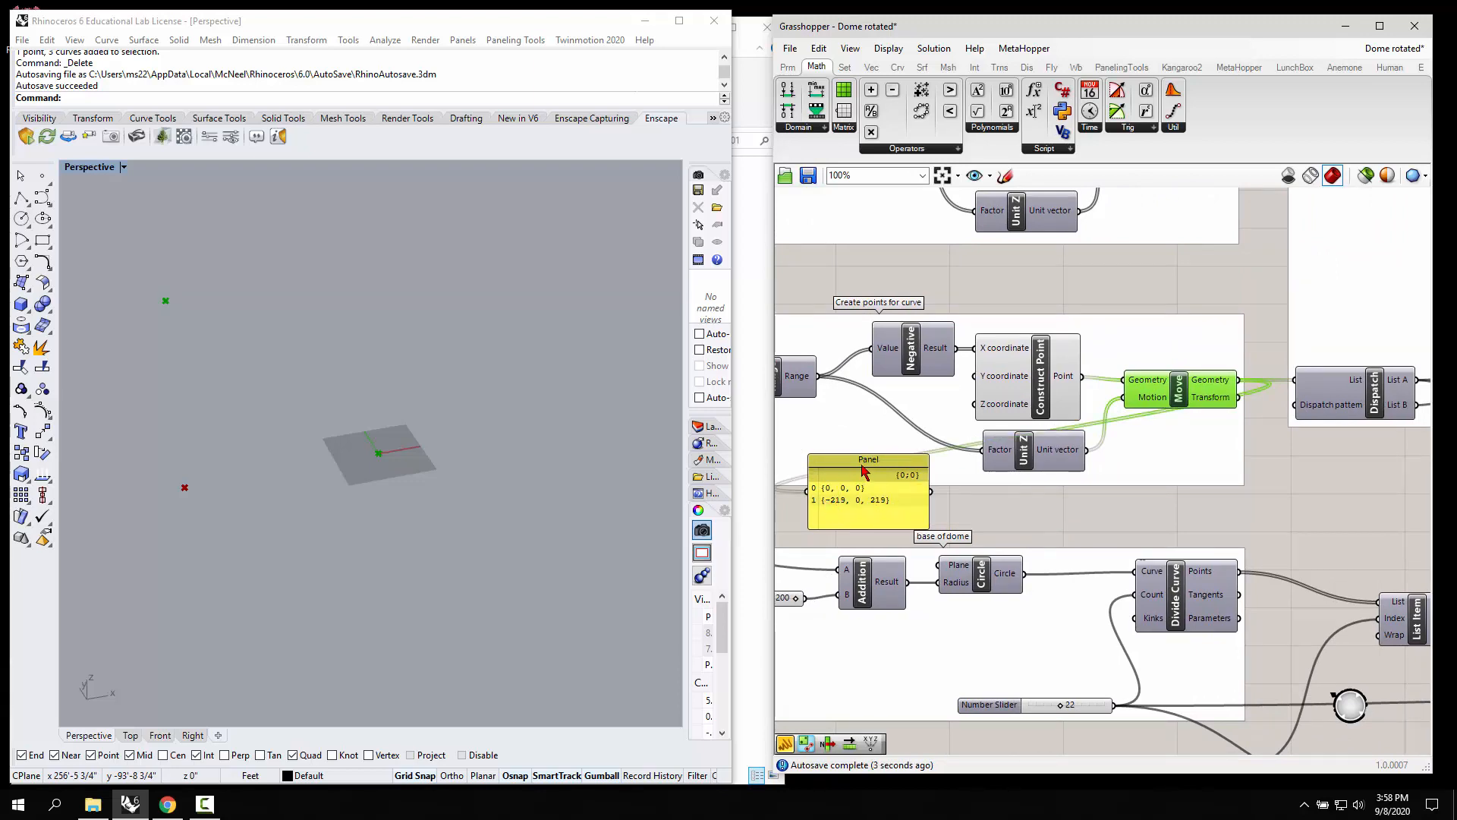
pyautogui.moveTo(863, 471); pyautogui.dragTo(1256, 472)
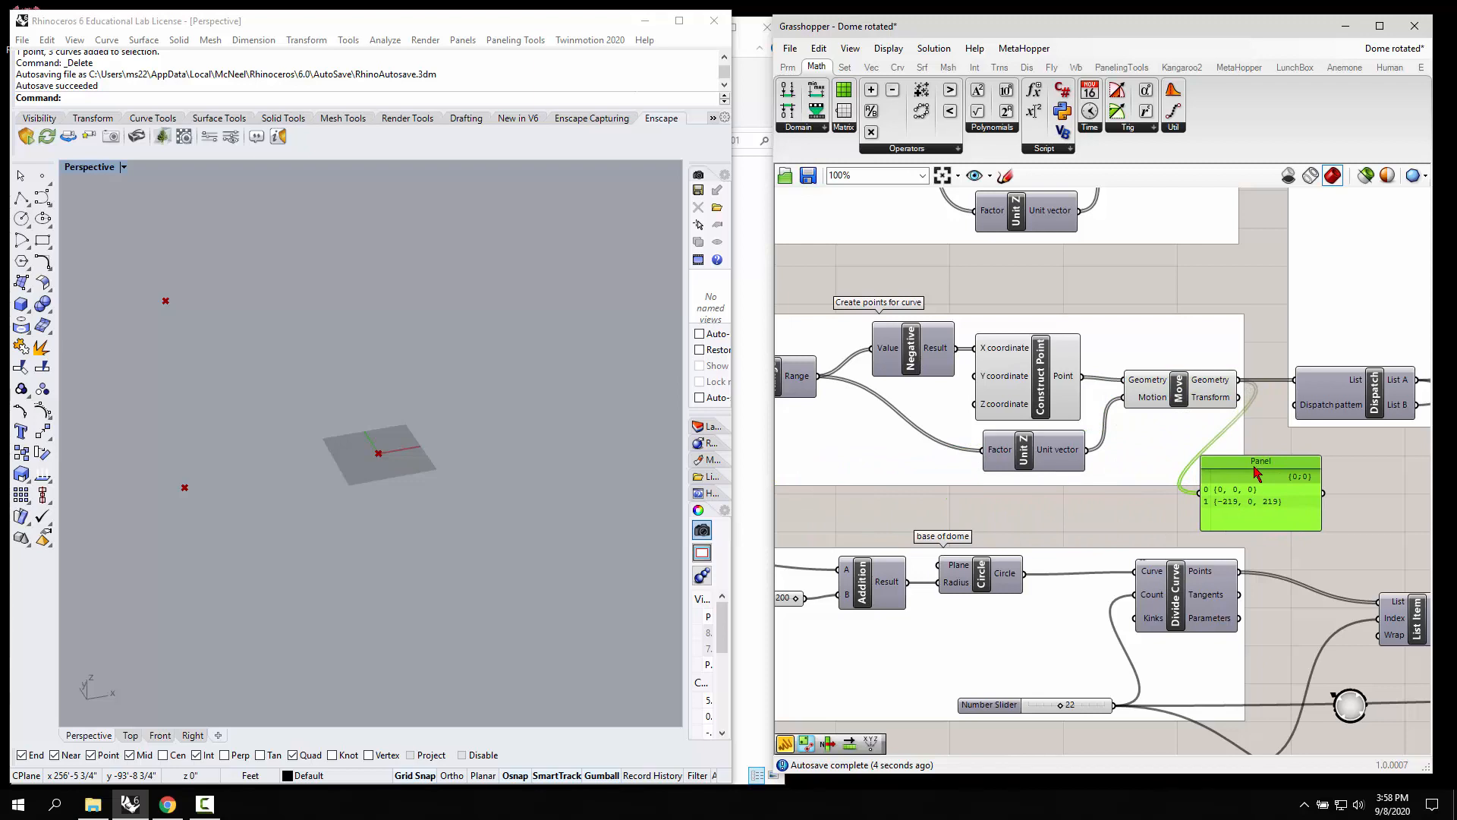
pyautogui.moveTo(1333, 469); pyautogui.dragTo(992, 464, button='right')
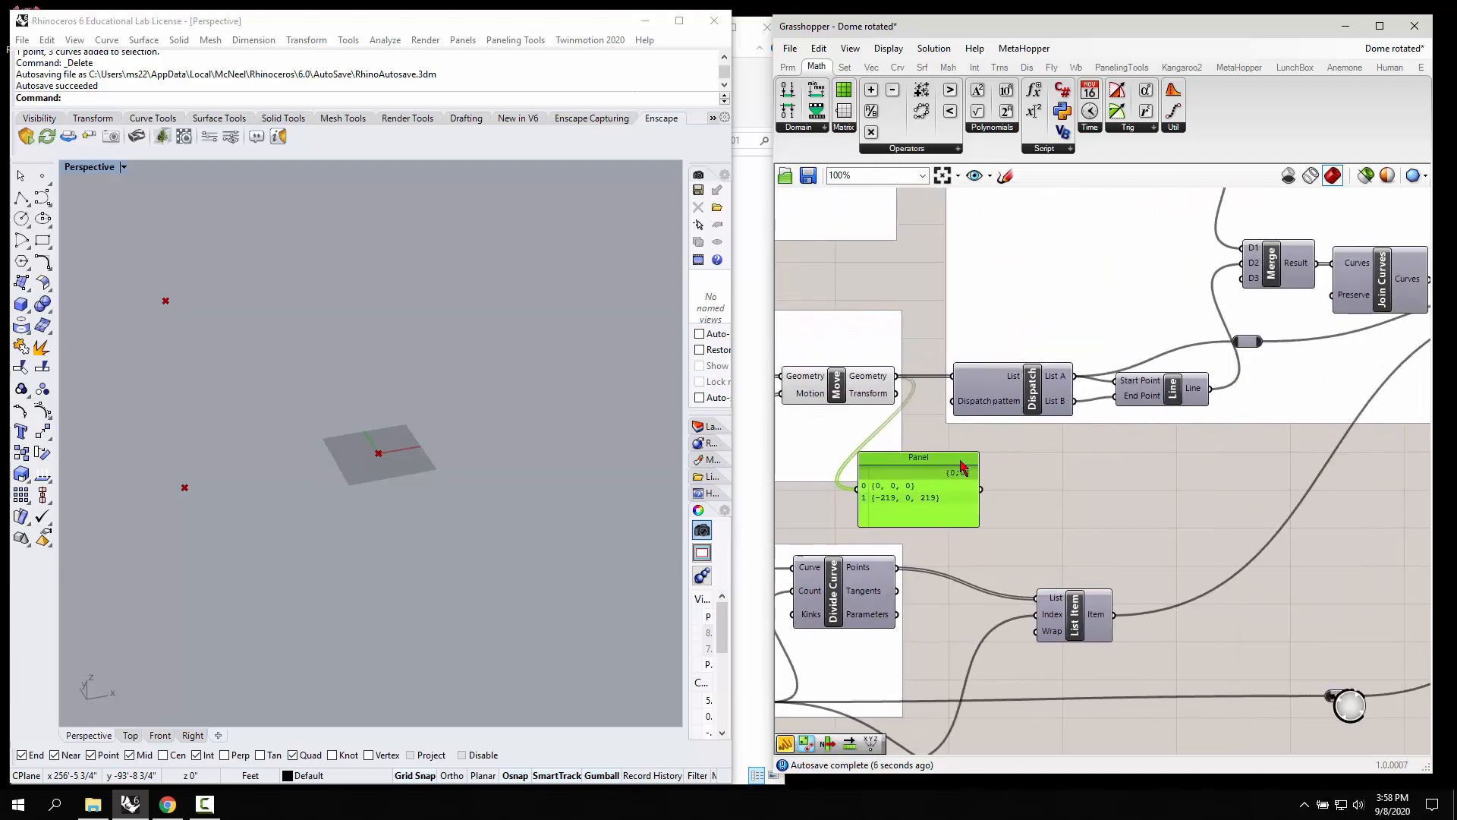
pyautogui.moveTo(970, 467); pyautogui.dragTo(1159, 464)
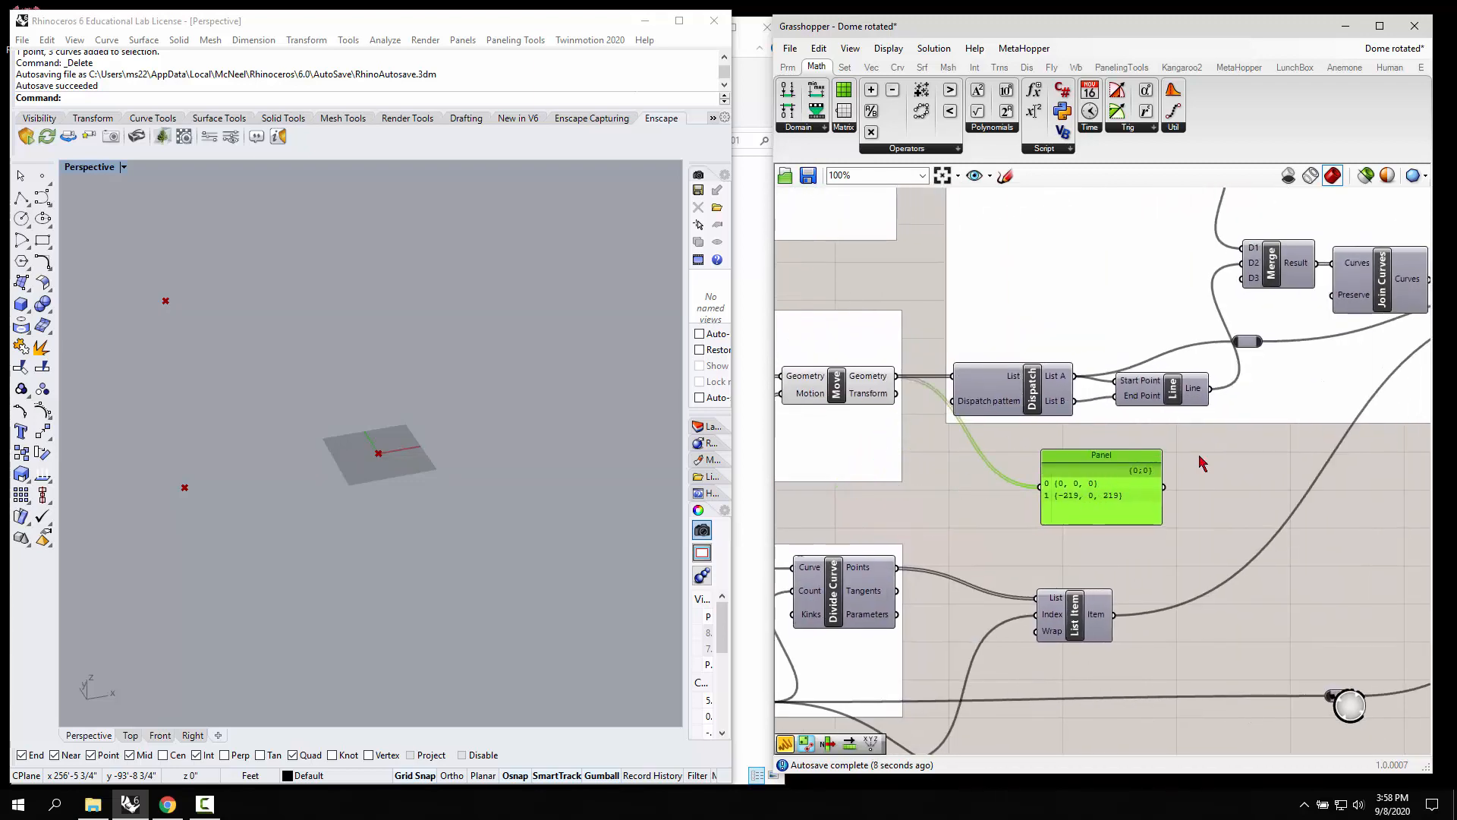
# Step: Turn on the preview of the lower Line component fed by the lower Dispatch lists
pyautogui.moveTo(1201, 462); pyautogui.dragTo(1099, 448, button='right')
pyautogui.click(1083, 394)
pyautogui.rightClick(1076, 392)
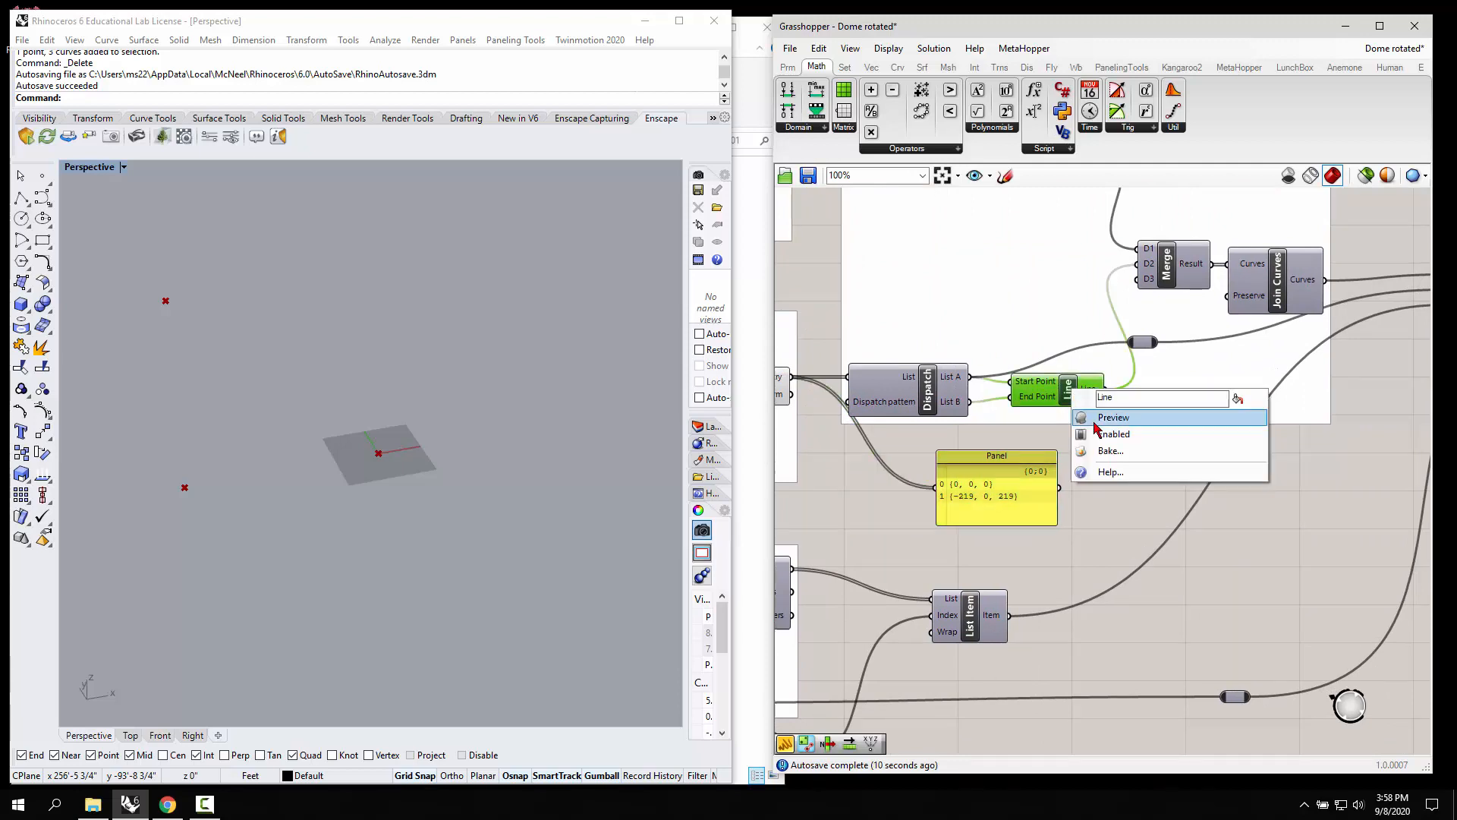
pyautogui.click(1094, 422)
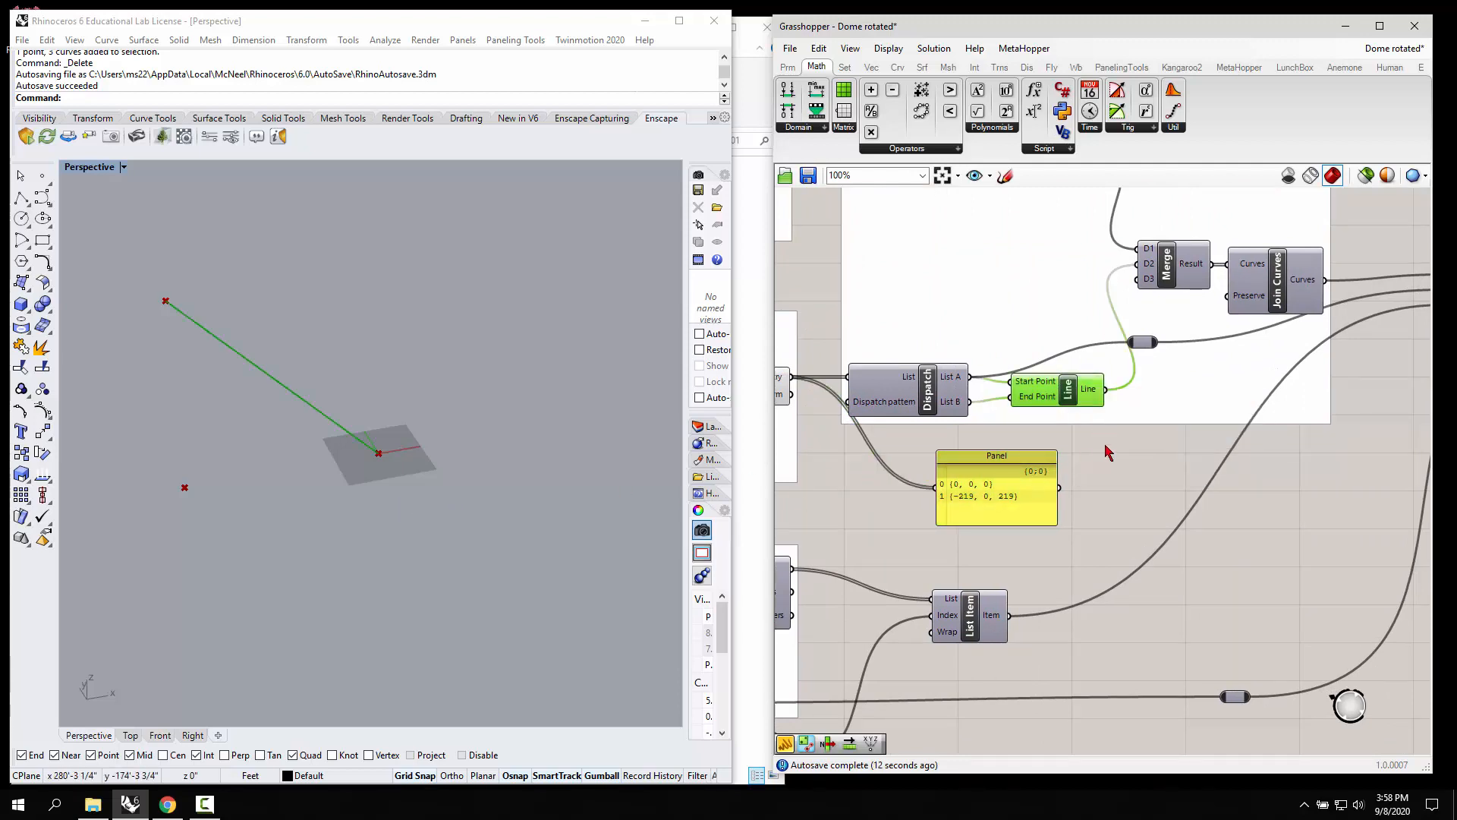
pyautogui.click(1108, 452)
# Step: Turn on the preview of the Construct Point component in the upper "Create points for curve" group
pyautogui.scroll(-4, 1037, 460)
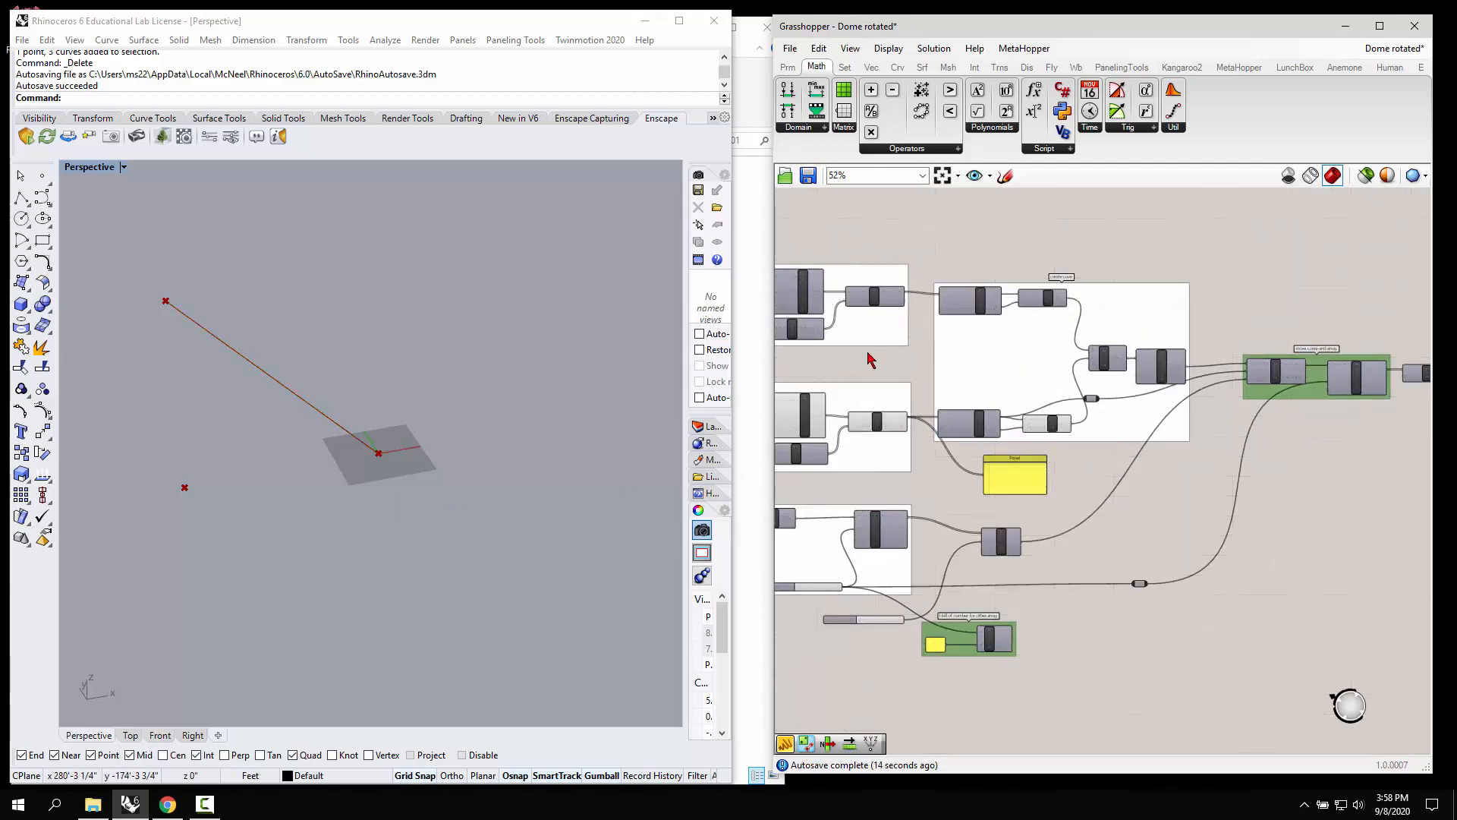
pyautogui.scroll(1, 871, 359)
pyautogui.moveTo(871, 356); pyautogui.dragTo(1238, 398, button='right')
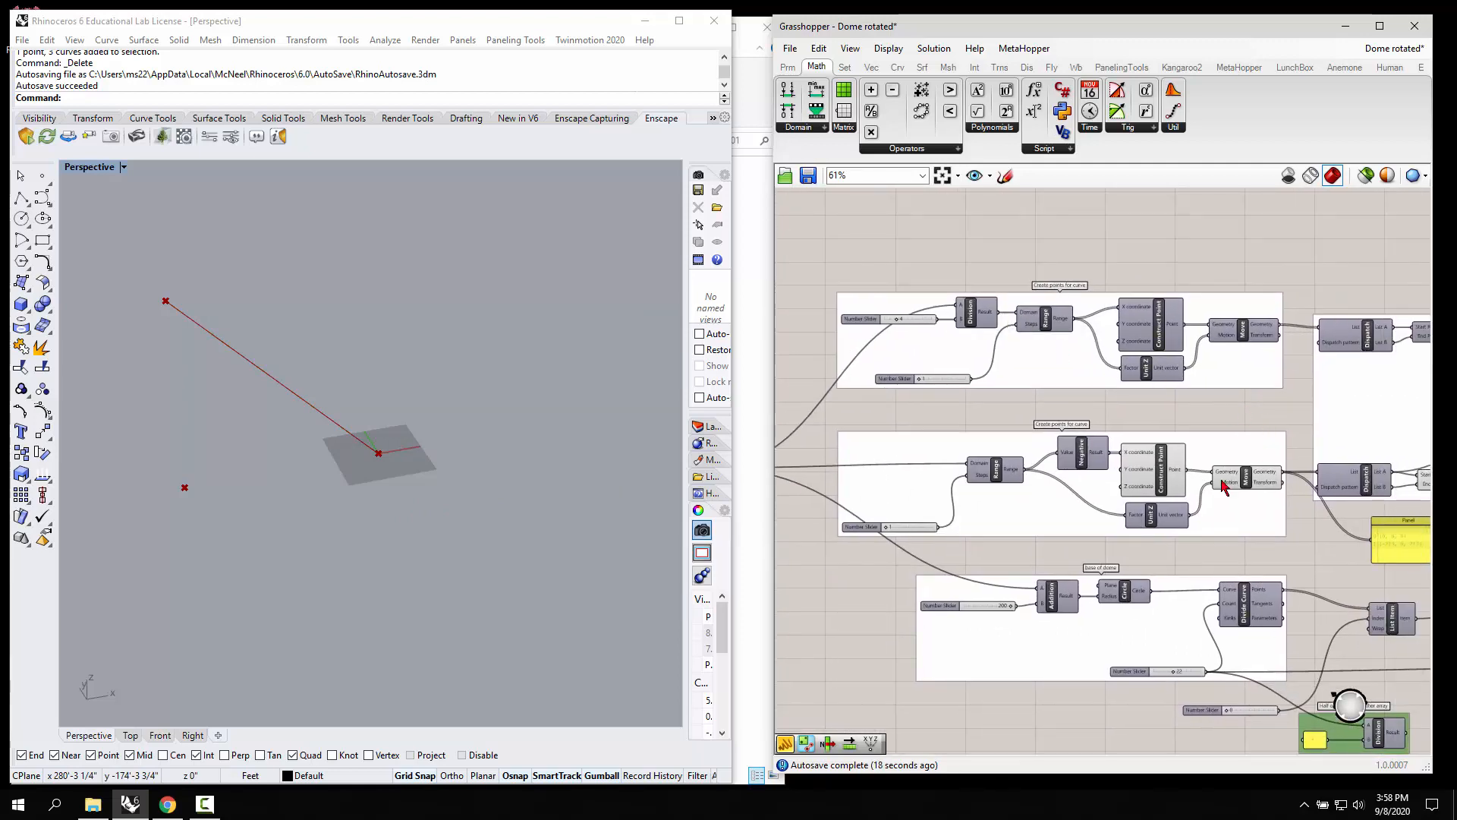
pyautogui.scroll(3, 976, 325)
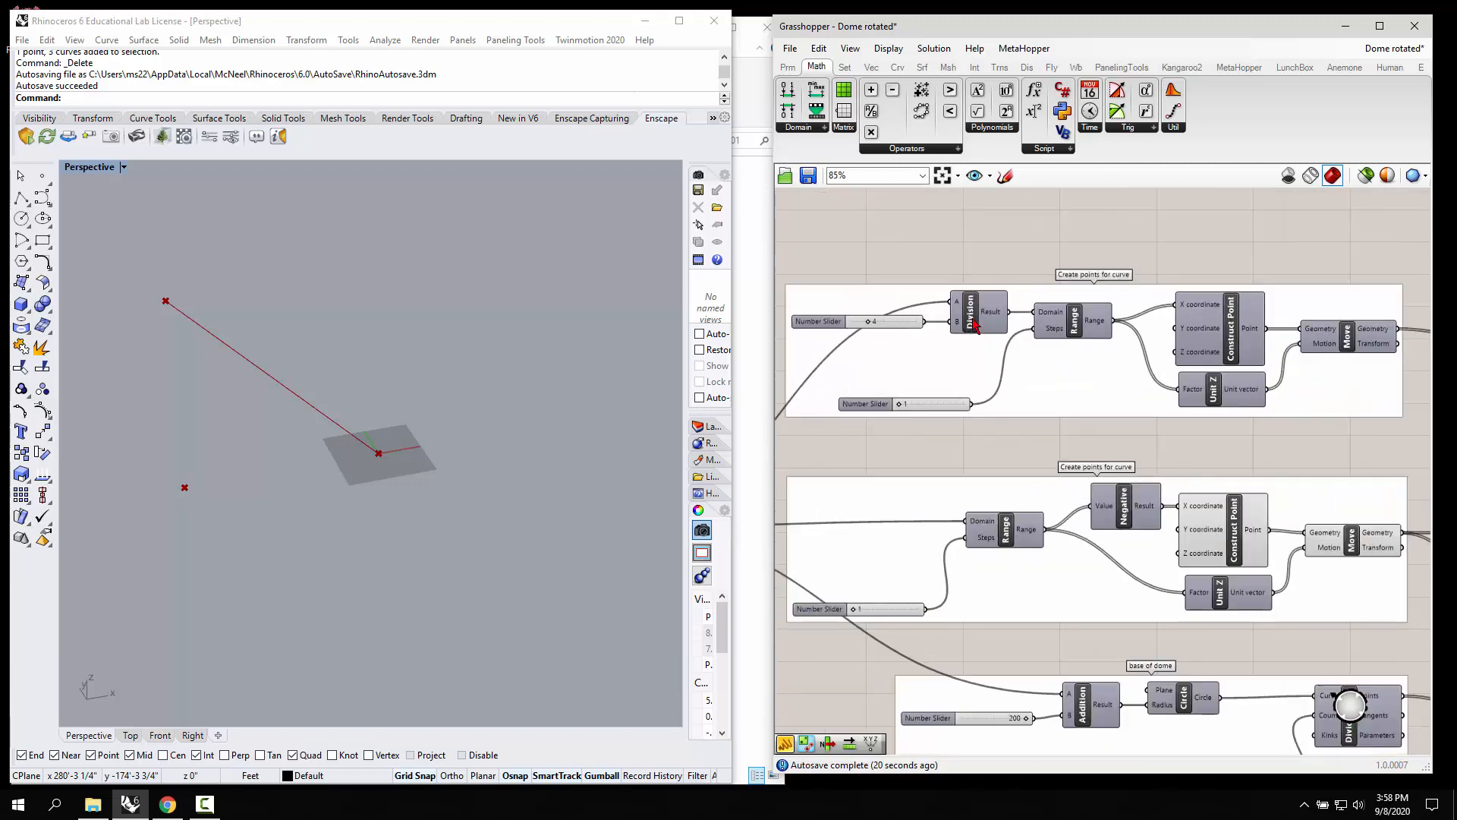
pyautogui.click(1286, 346)
pyautogui.rightClick(1287, 345)
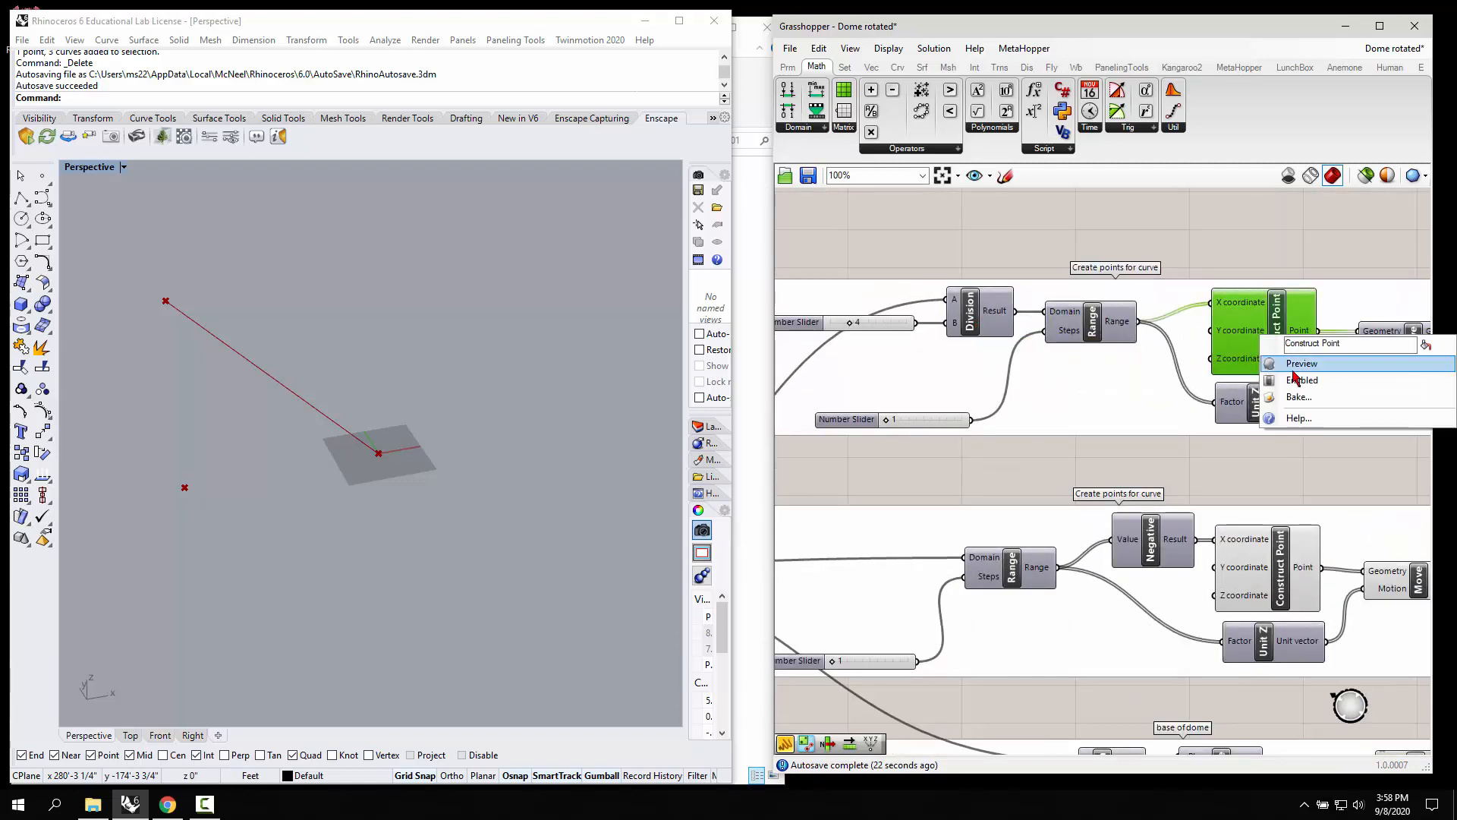
pyautogui.click(1295, 367)
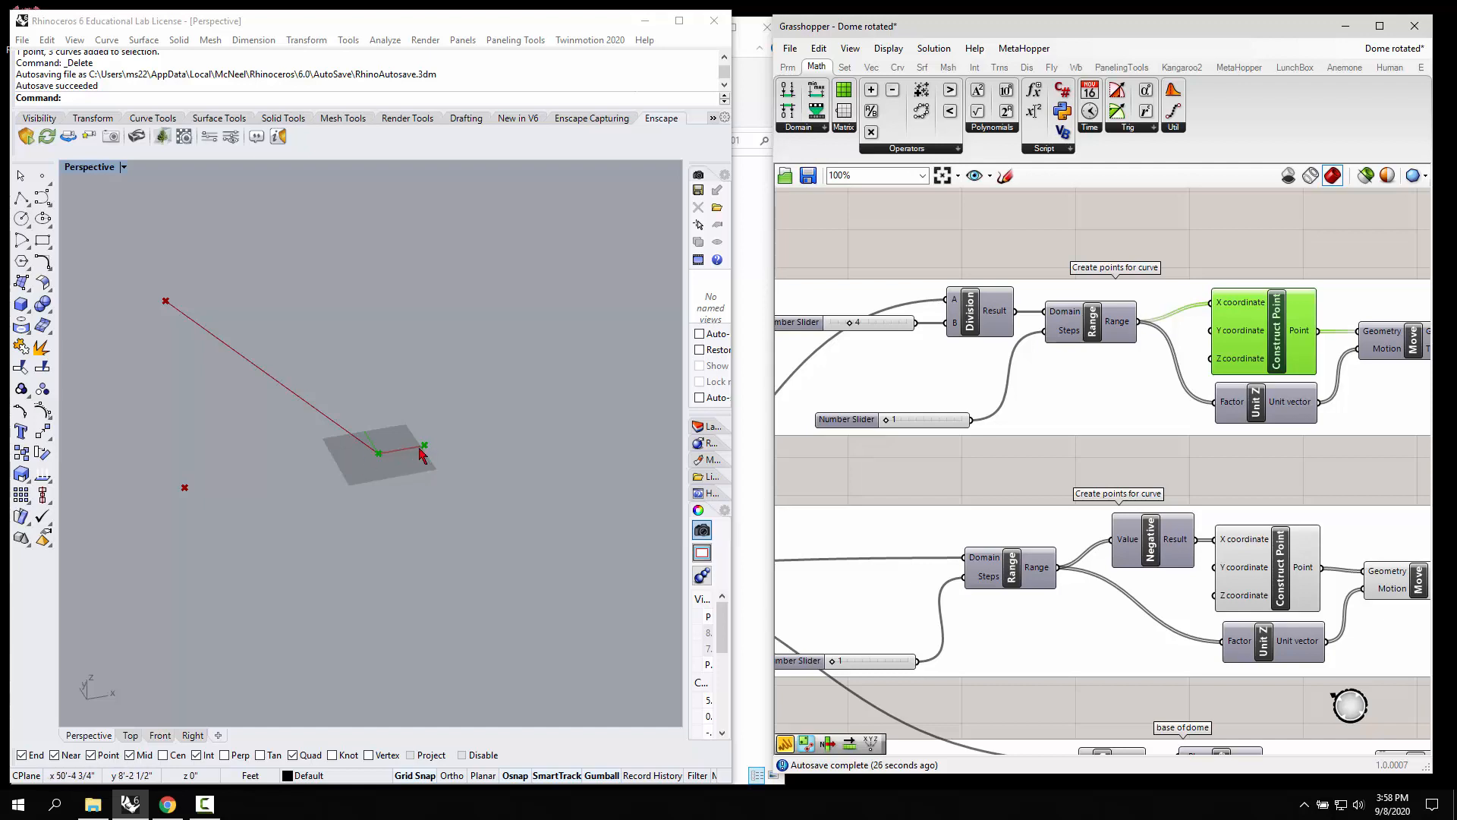
pyautogui.click(1169, 457)
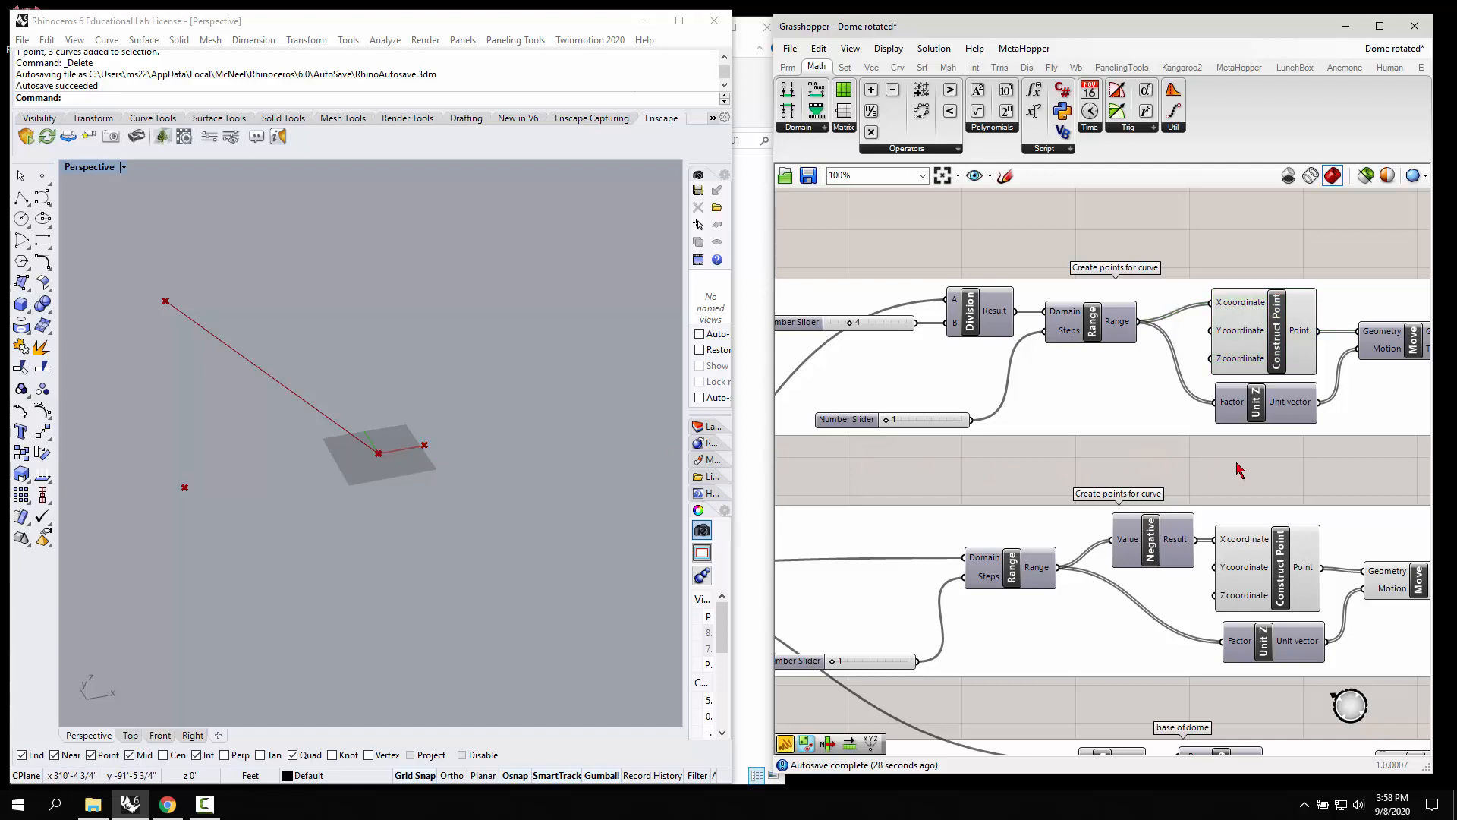
# Step: Turn on the preview of the Move component in the upper "Create points for curve" group
pyautogui.moveTo(1237, 462); pyautogui.dragTo(1045, 433, button='right')
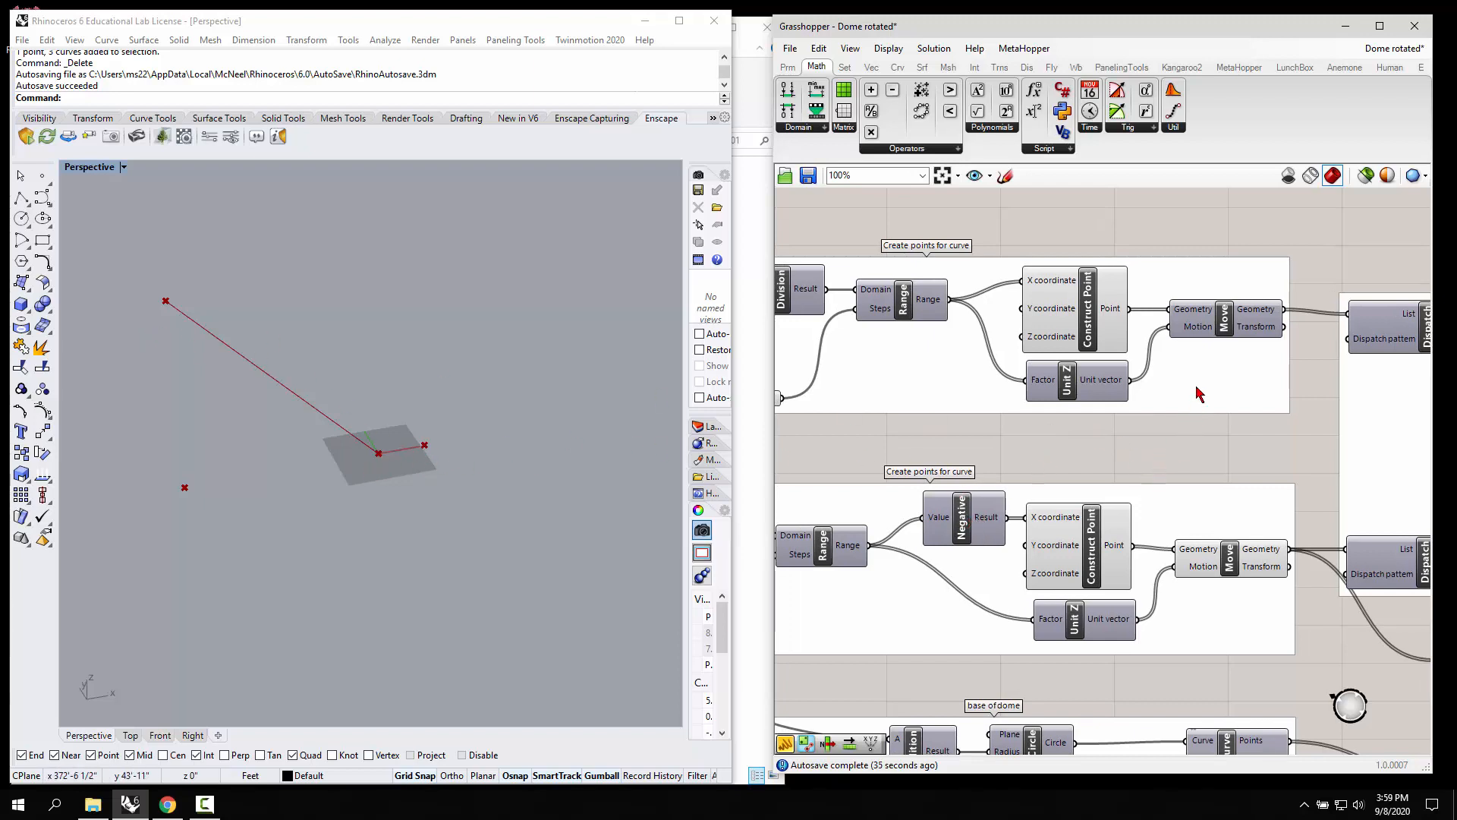
pyautogui.rightClick(1223, 325)
pyautogui.click(1254, 339)
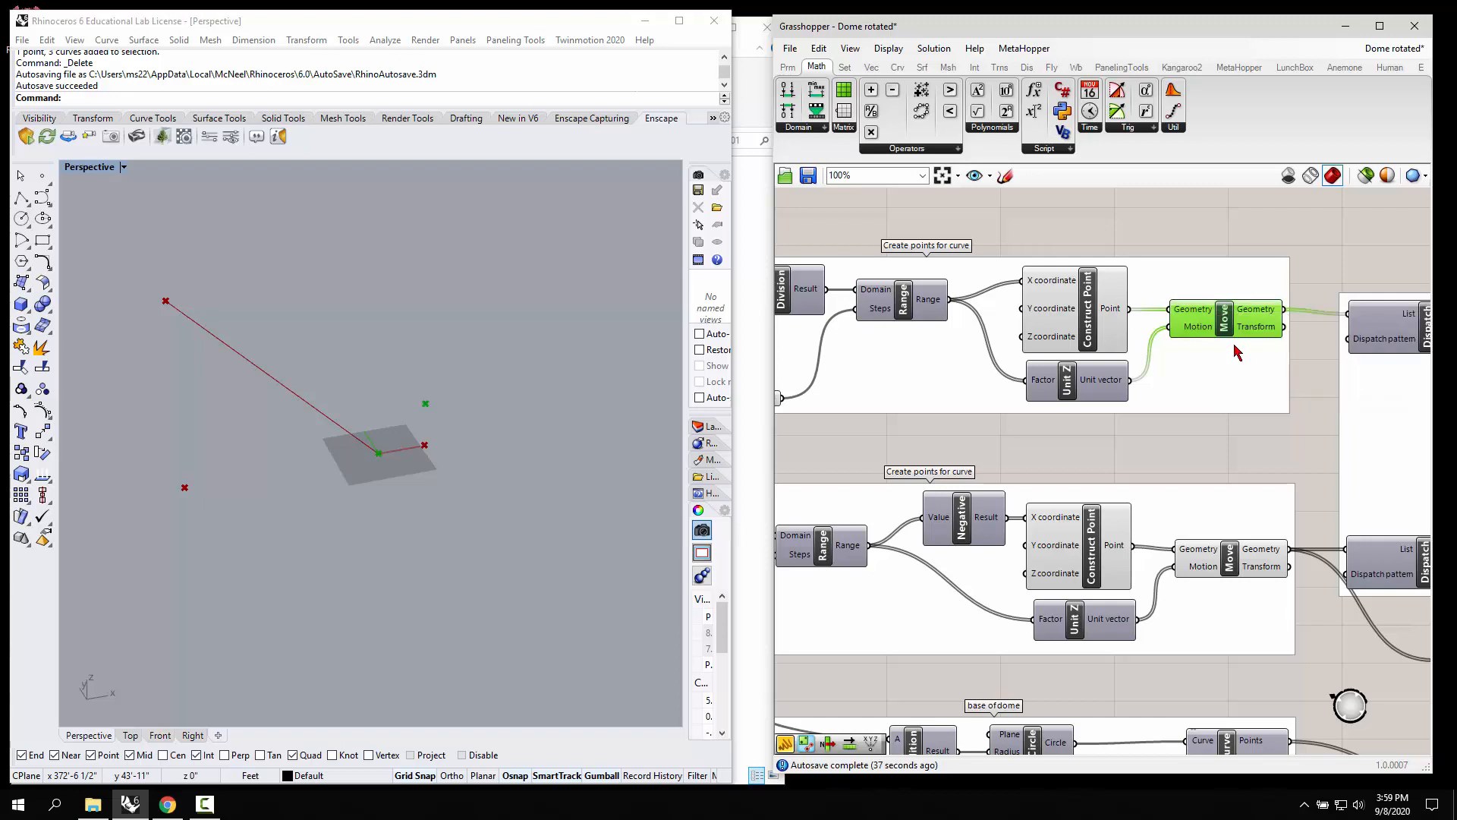
pyautogui.click(1154, 474)
# Step: Turn on the preview of the upper Line component in the curve-creation group
pyautogui.moveTo(1219, 449); pyautogui.dragTo(904, 465, button='right')
pyautogui.rightClick(1243, 349)
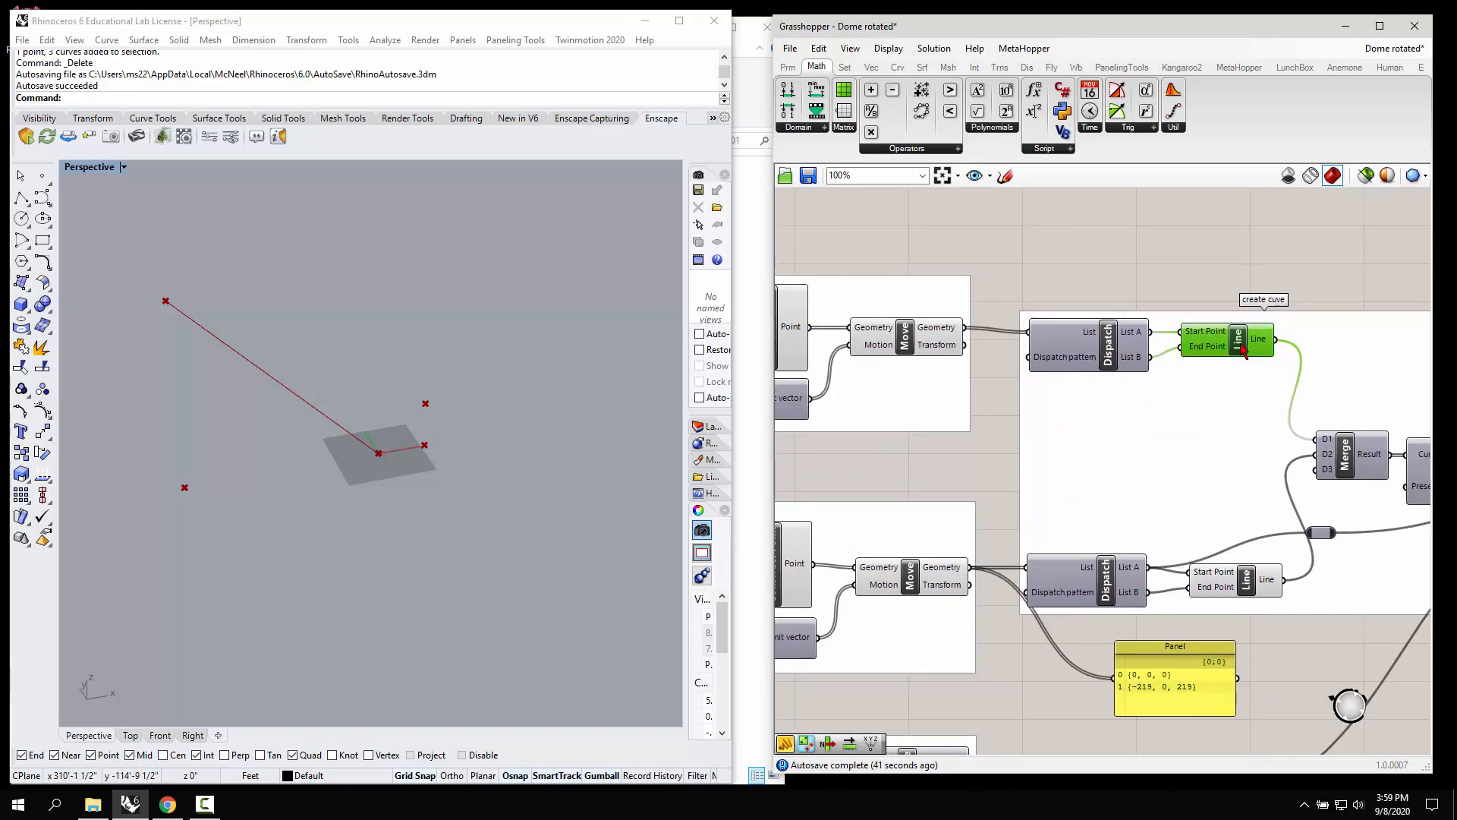
pyautogui.click(1269, 371)
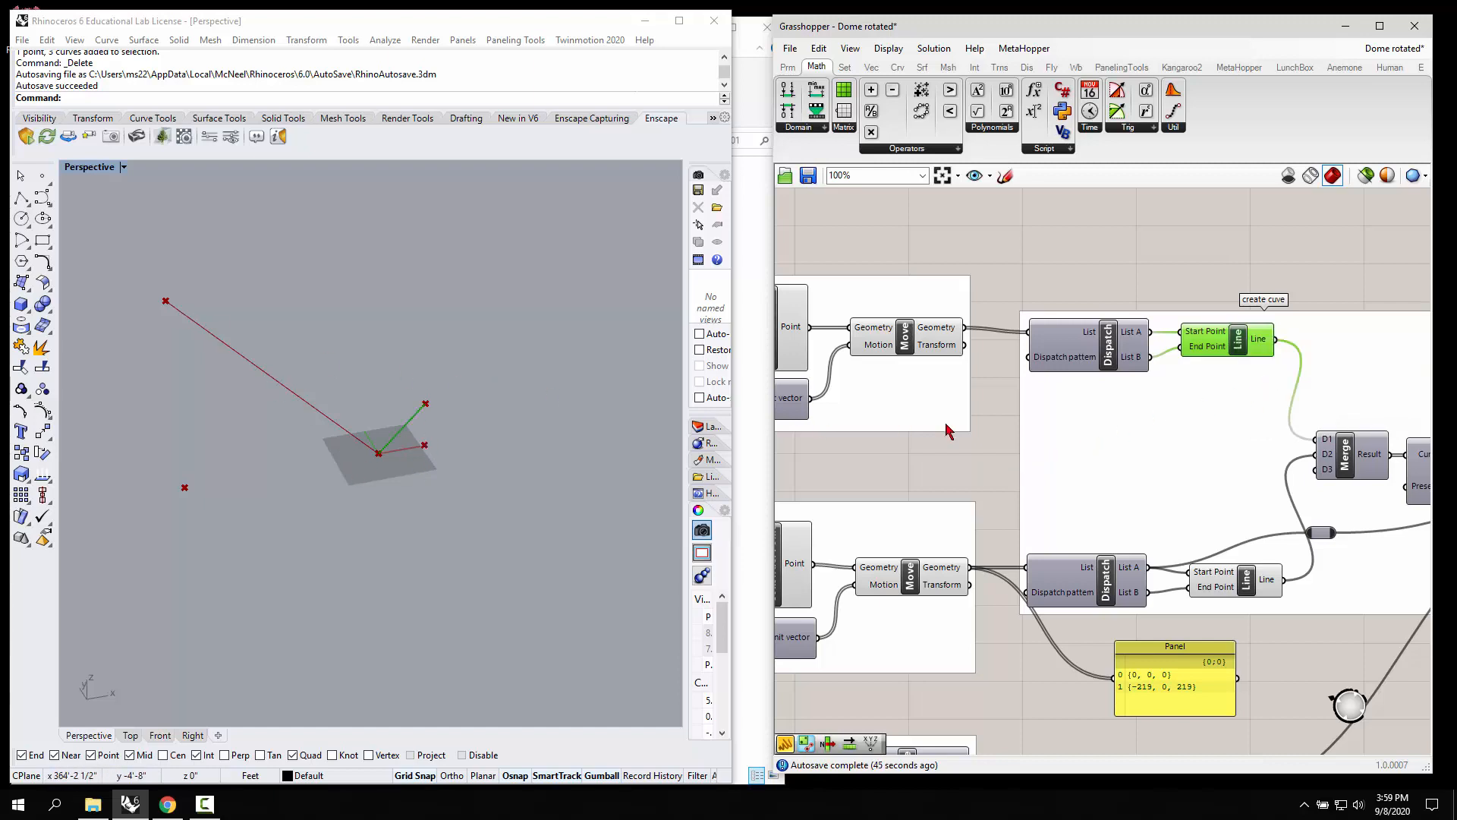
pyautogui.click(989, 432)
# Step: Inspect the Merge component and turn on the preview of the Join Curves component it feeds
pyautogui.moveTo(1148, 448); pyautogui.dragTo(857, 415, button='right')
pyautogui.click(1061, 438)
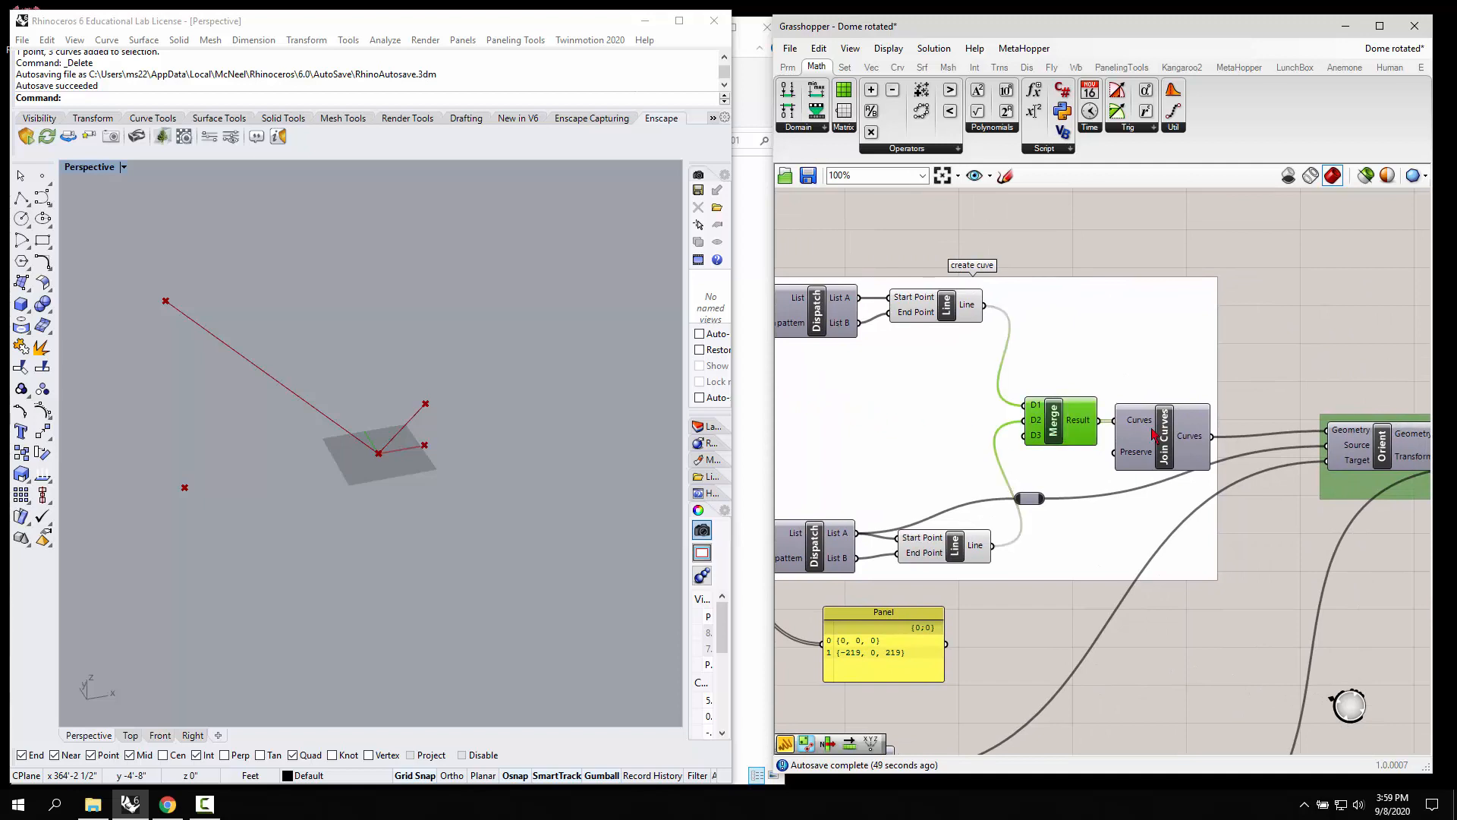
pyautogui.click(1172, 438)
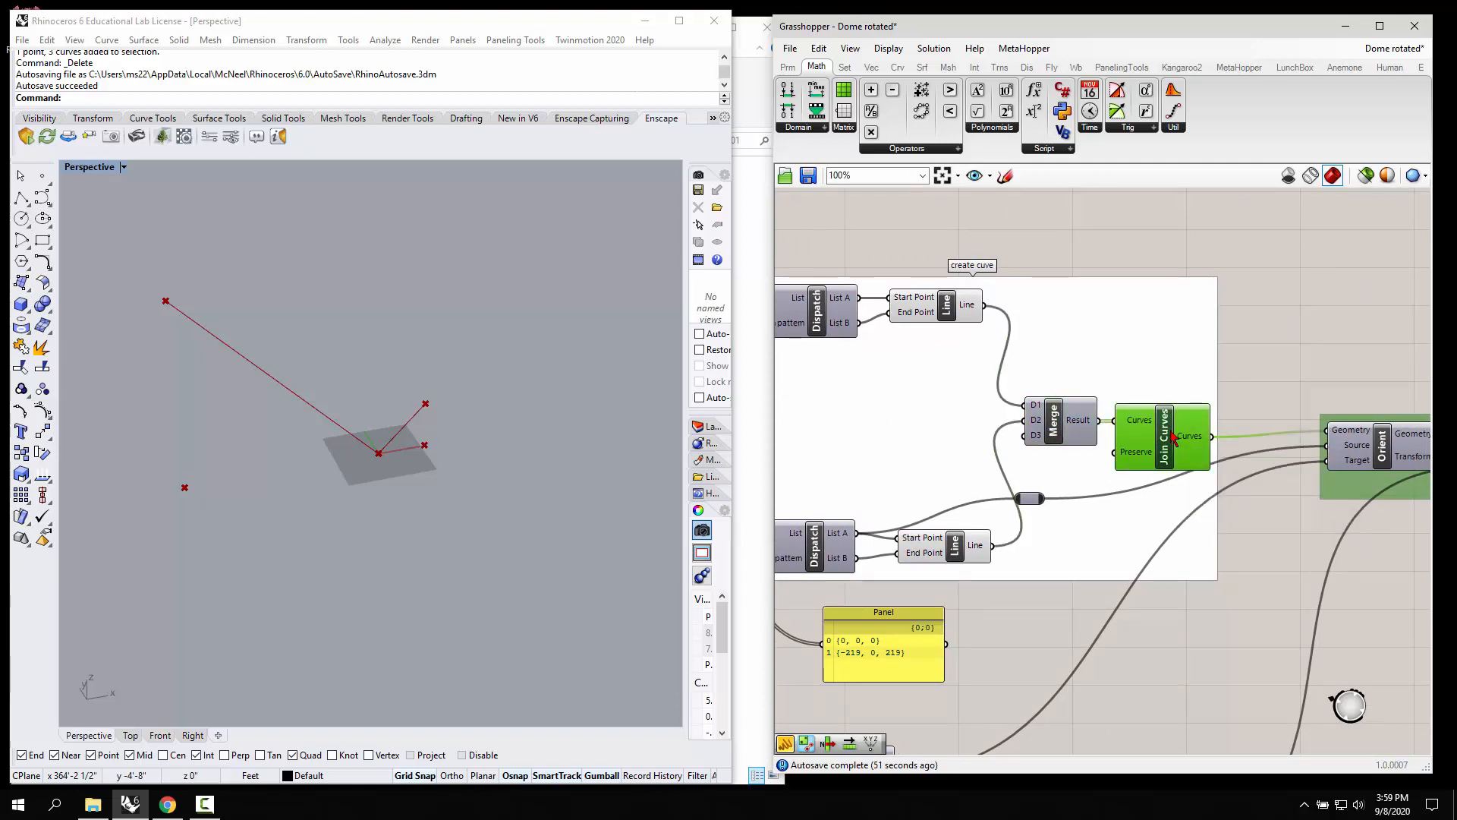
pyautogui.rightClick(1173, 438)
pyautogui.click(1207, 458)
# Step: Turn off the preview of all components in both point groups and the Dispatch, Line and Merge components before Join Curves
pyautogui.scroll(-3, 1149, 448)
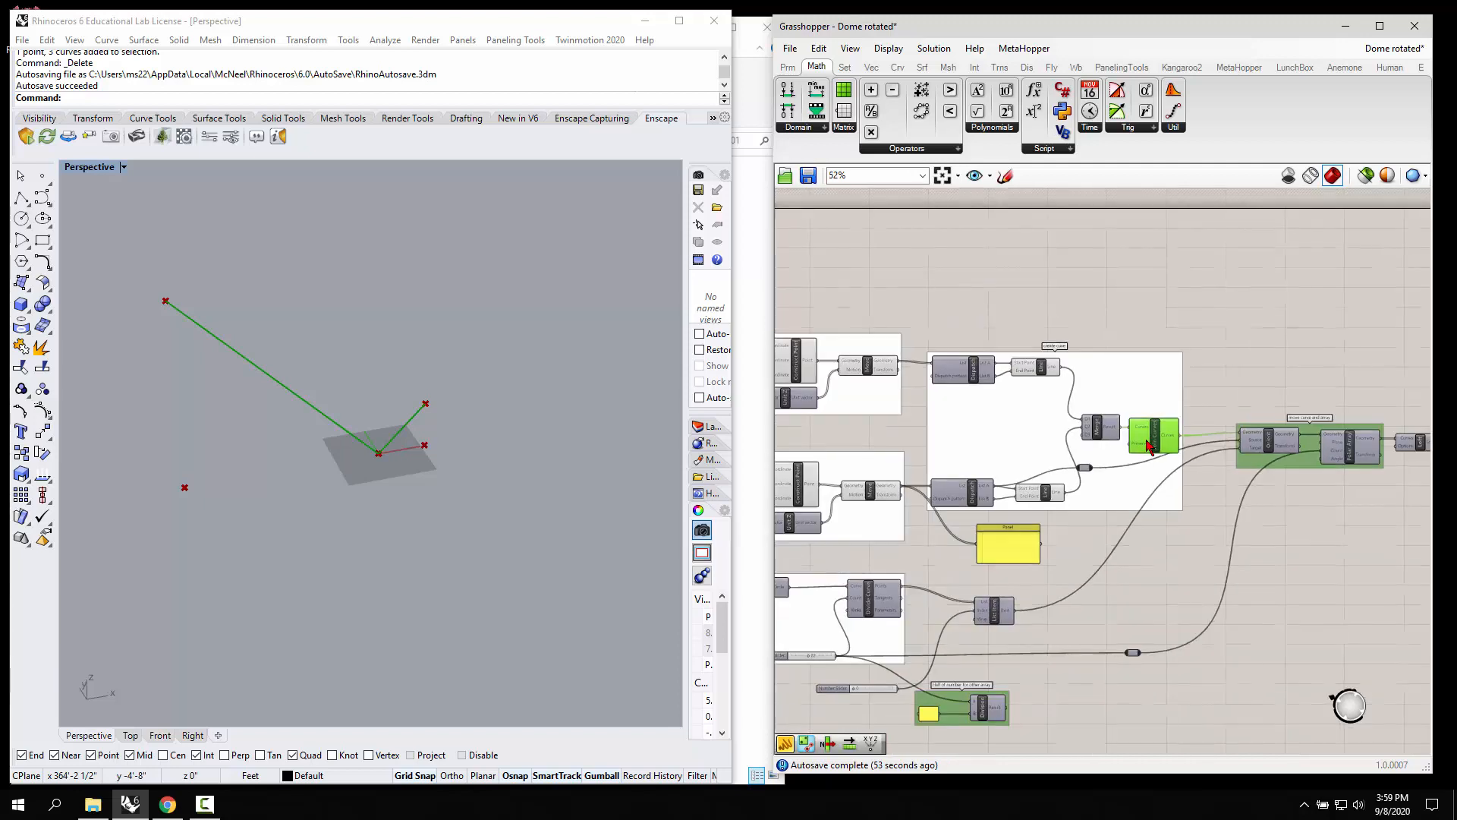
pyautogui.scroll(-3, 1148, 448)
pyautogui.moveTo(811, 348); pyautogui.dragTo(1139, 507)
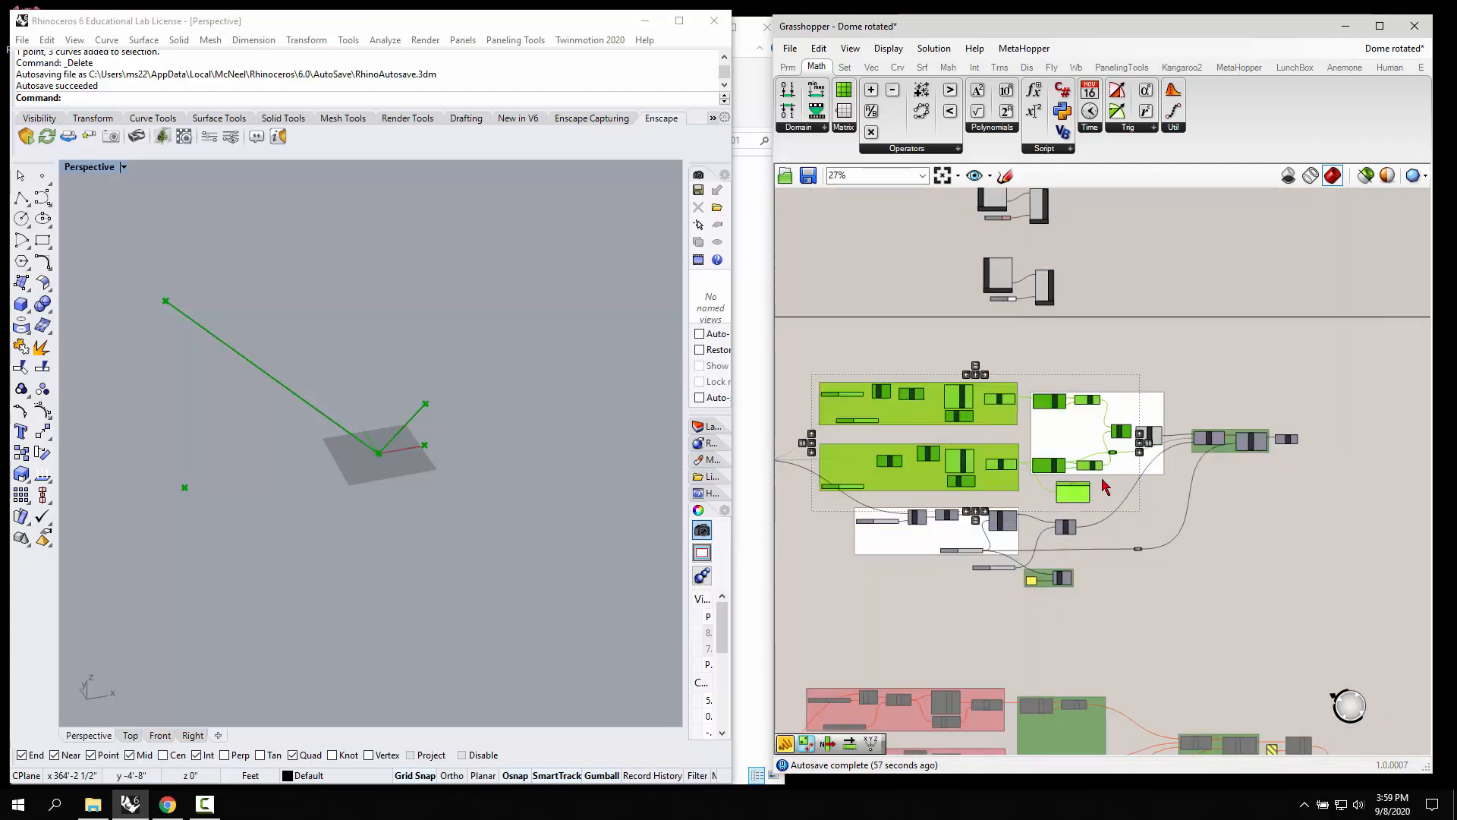
pyautogui.middleClick(1064, 447)
pyautogui.click(1105, 421)
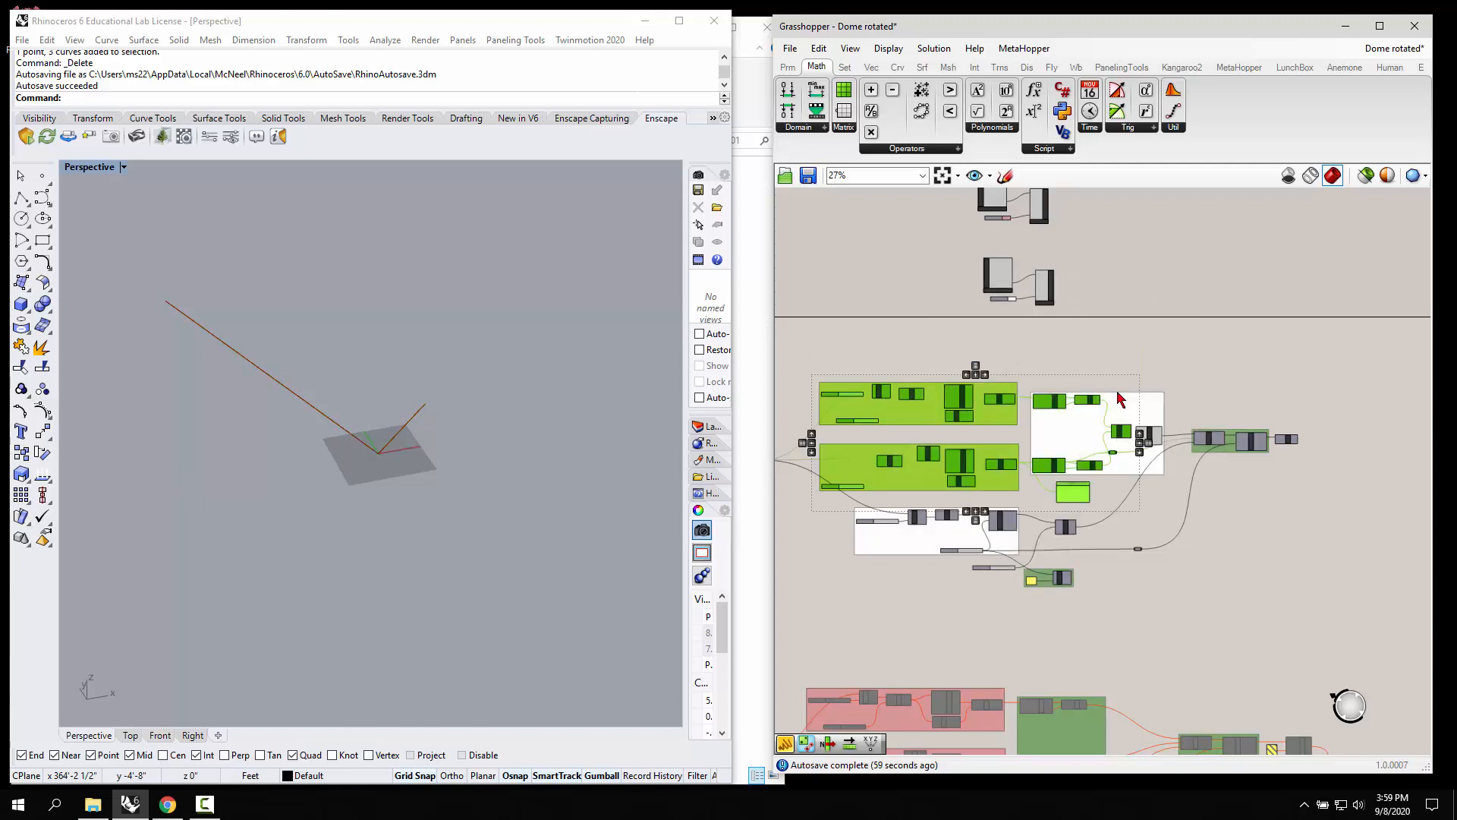
# Step: Highlight the Join Curves result in the viewport and examine how it feeds the Orient component and the array group
pyautogui.scroll(2, 1176, 395)
pyautogui.scroll(4, 1183, 429)
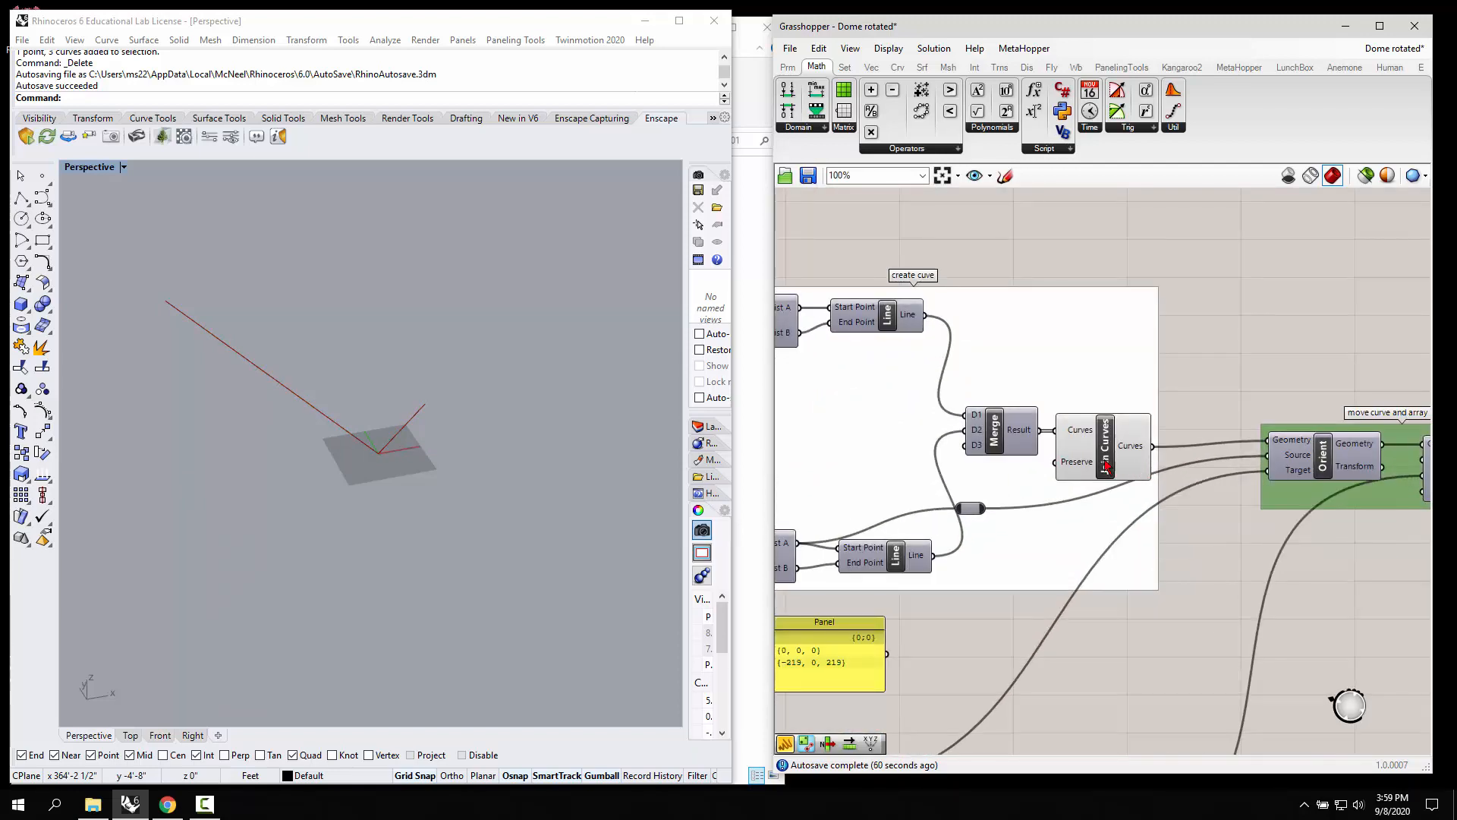
pyautogui.click(1105, 461)
pyautogui.scroll(-3, 1167, 342)
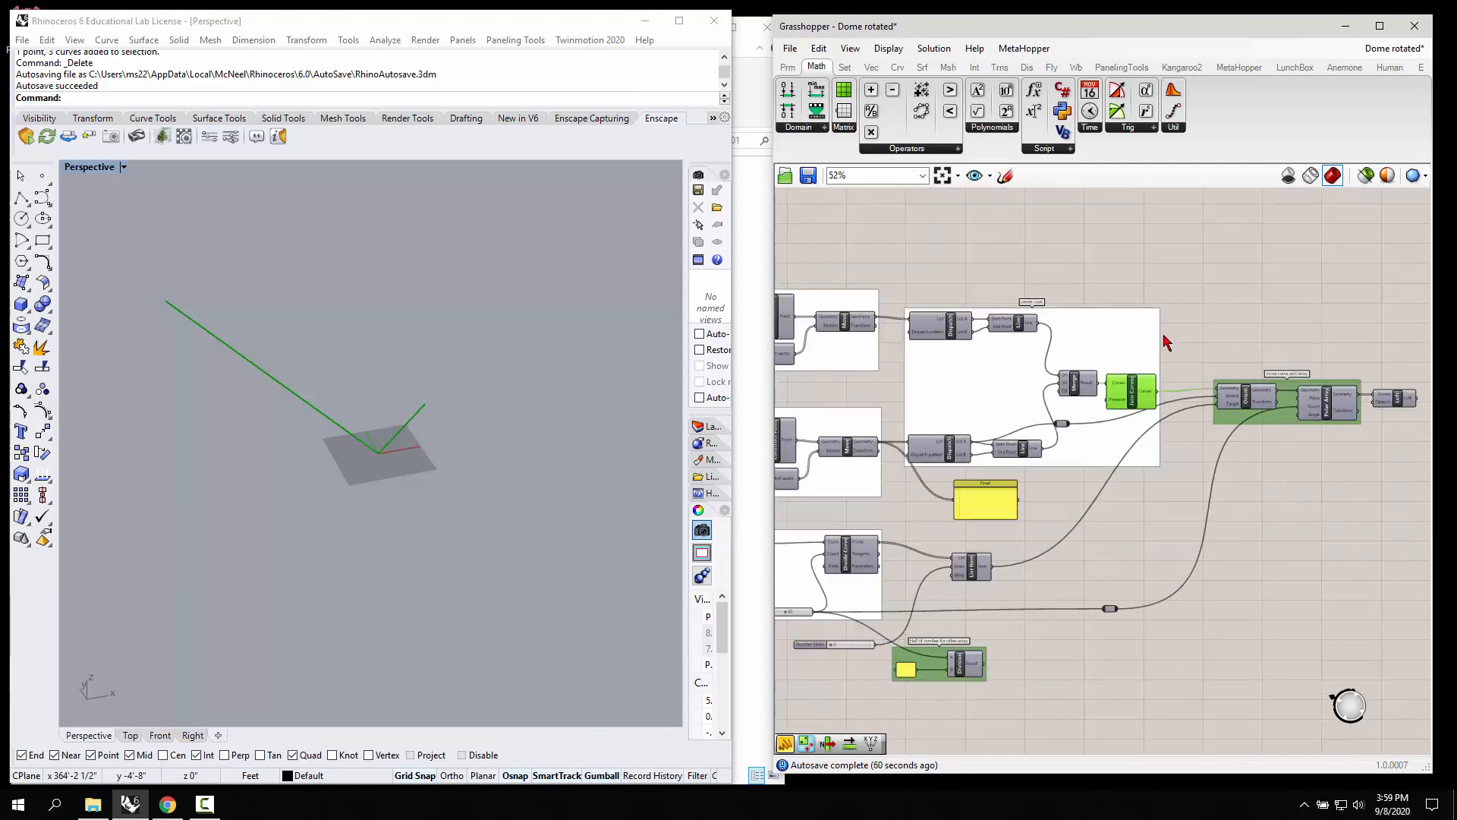
pyautogui.scroll(3, 1244, 363)
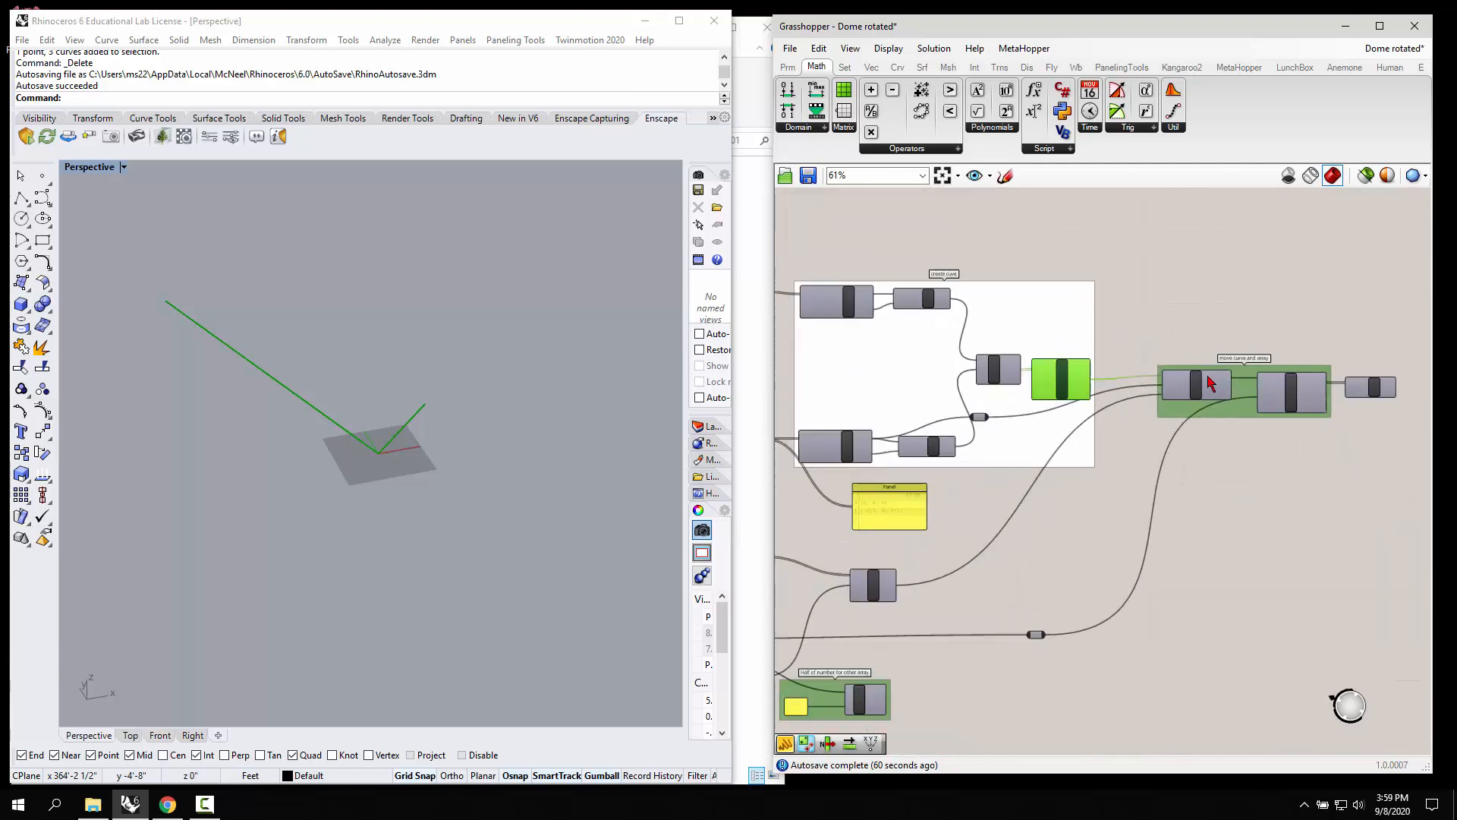
pyautogui.scroll(-5, 1214, 406)
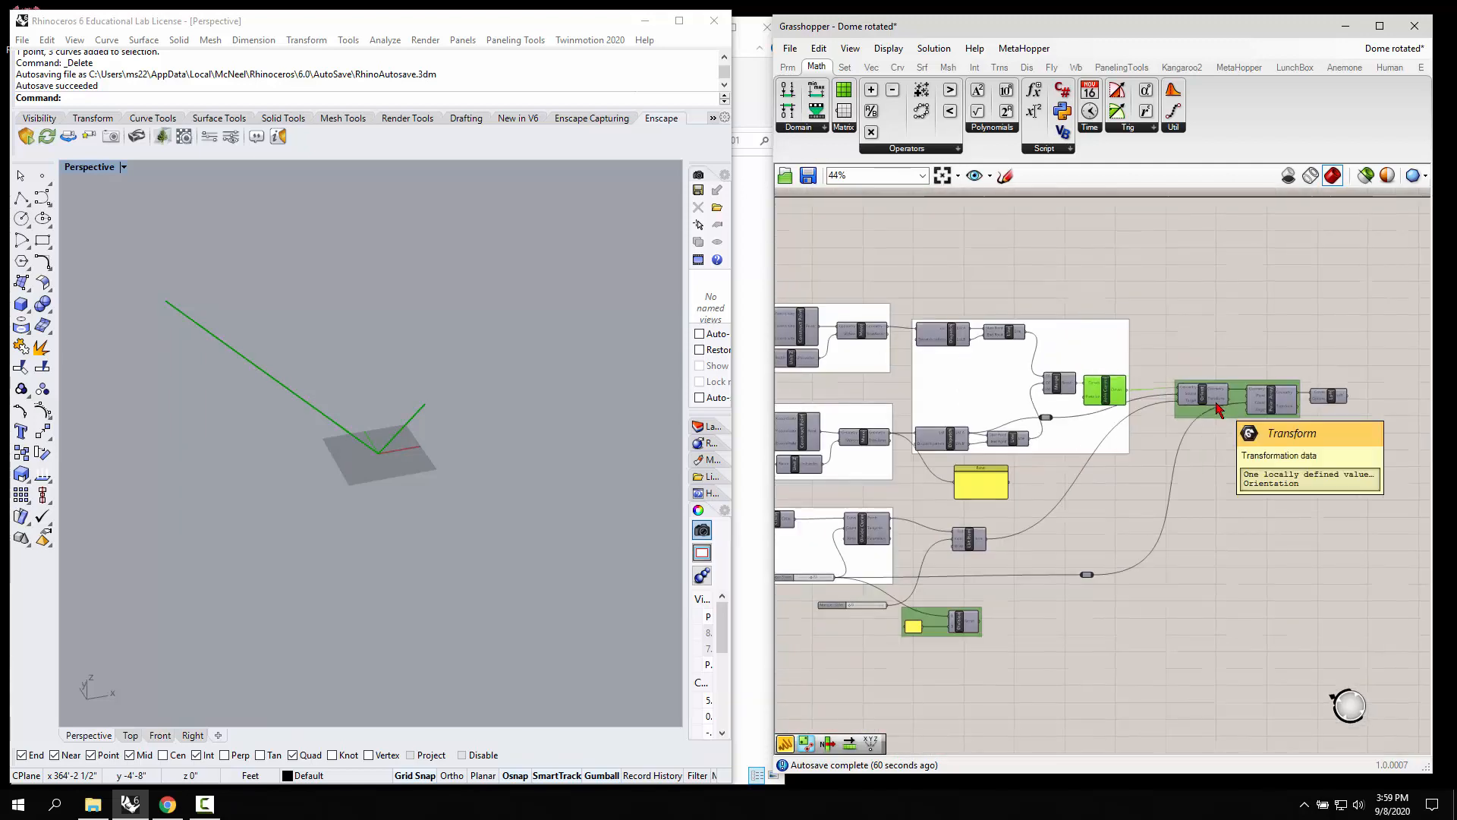
# Step: Turn on the previews of the Circle and Divide Curve components in the base of dome group
pyautogui.scroll(3, 824, 516)
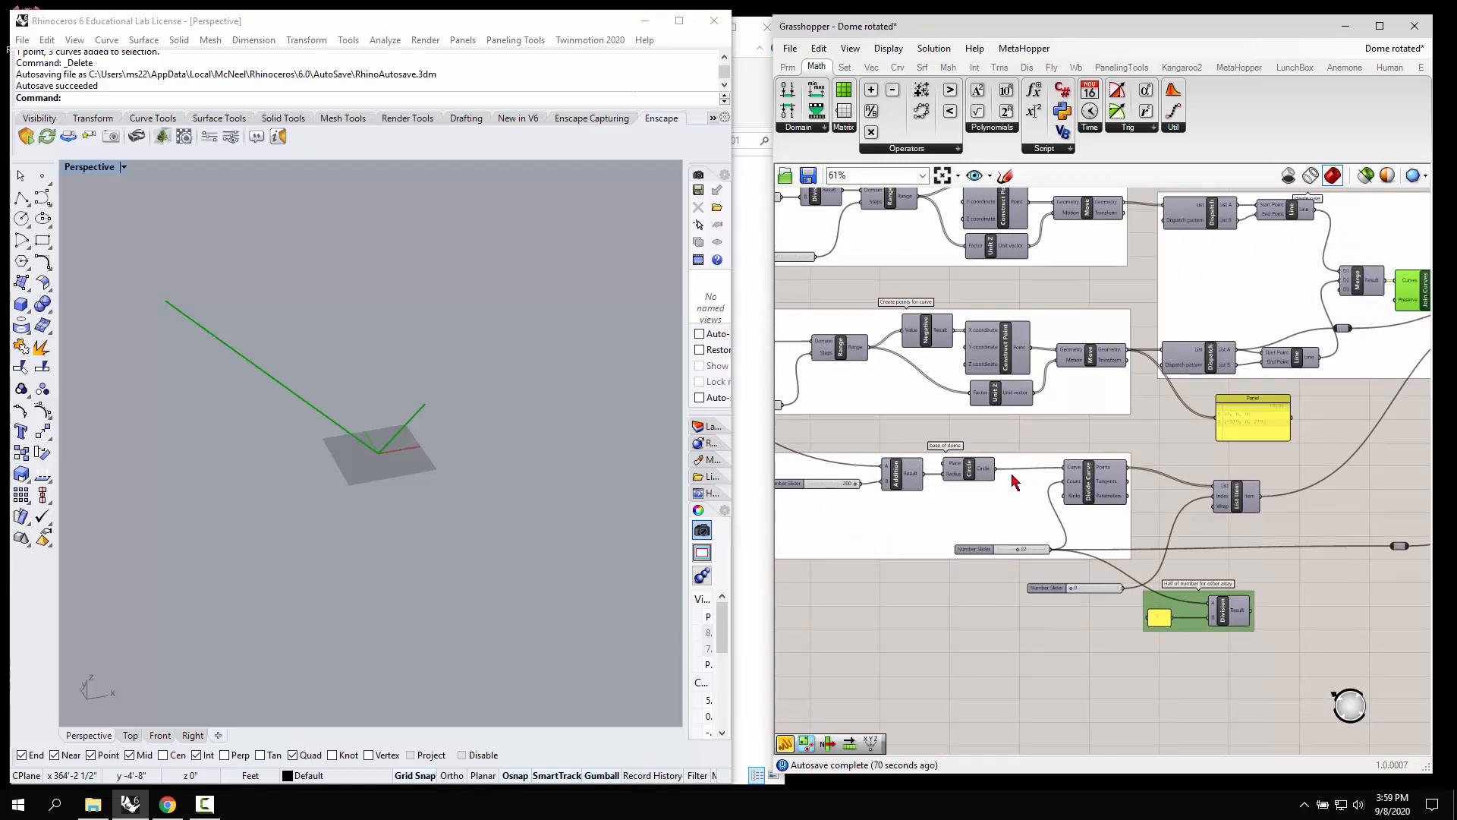
pyautogui.rightClick(981, 477)
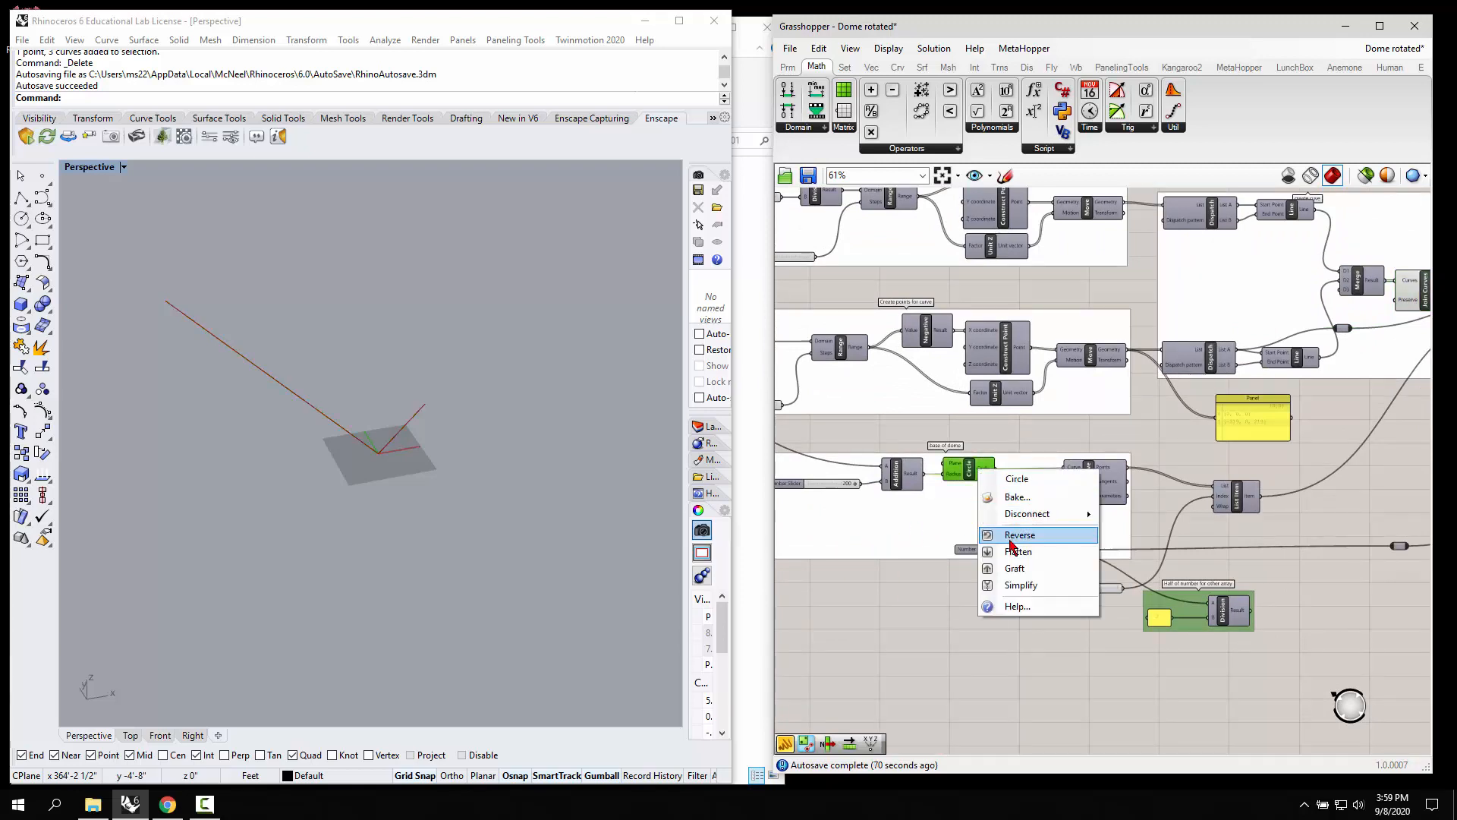
pyautogui.rightClick(969, 472)
pyautogui.click(1003, 505)
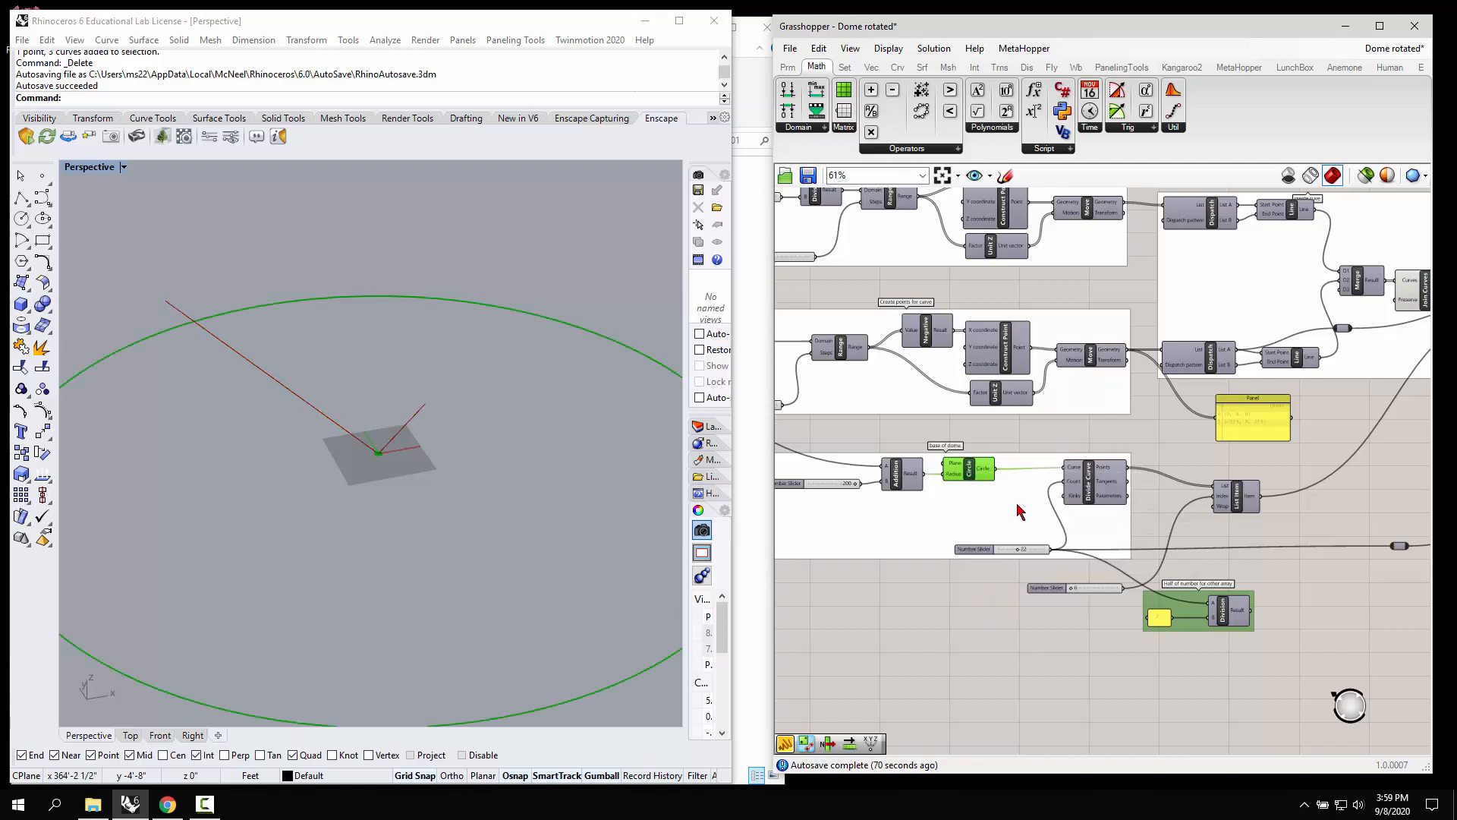
pyautogui.rightClick(1095, 484)
pyautogui.click(1112, 502)
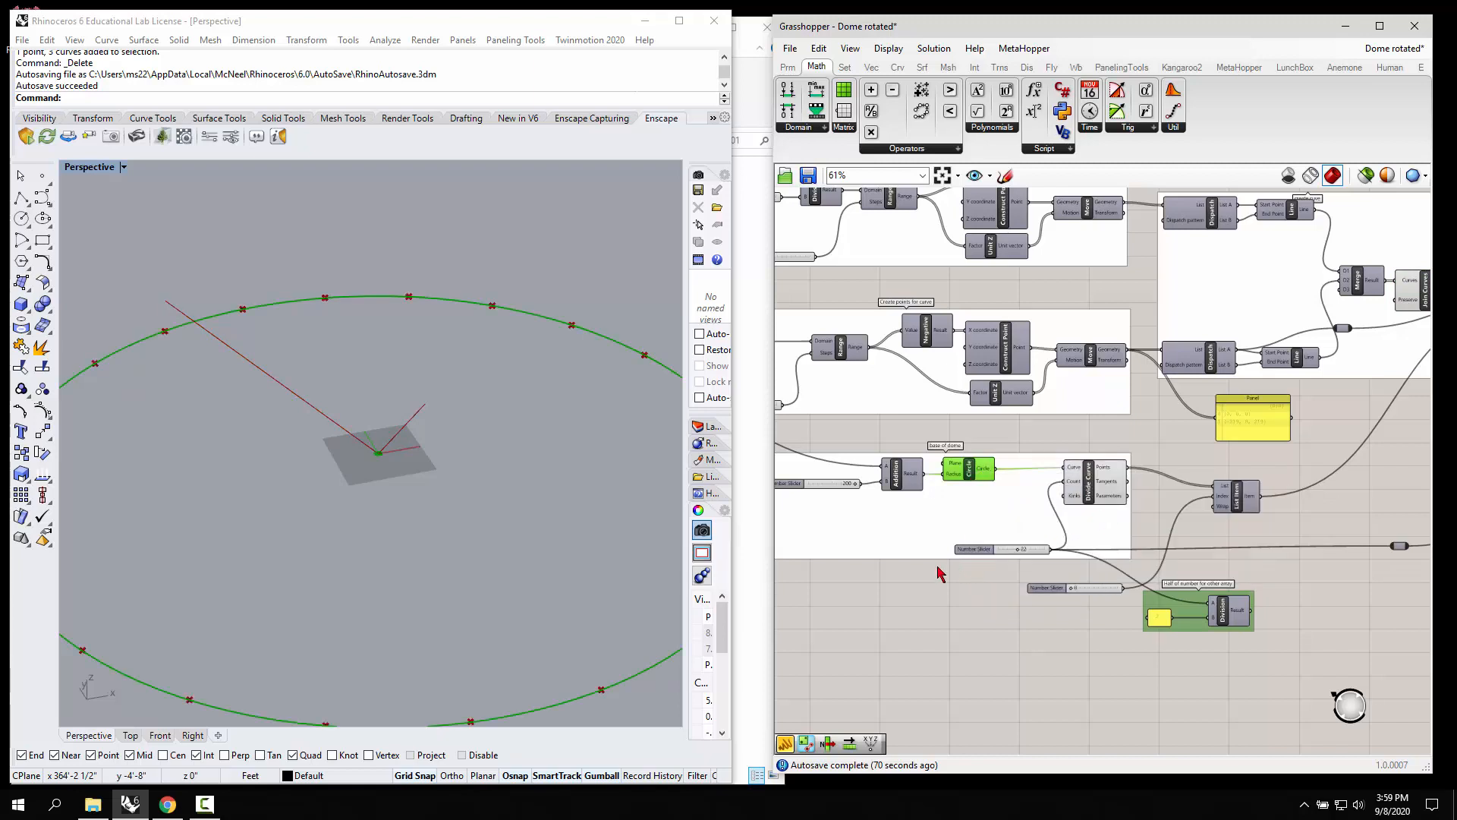
pyautogui.click(1246, 544)
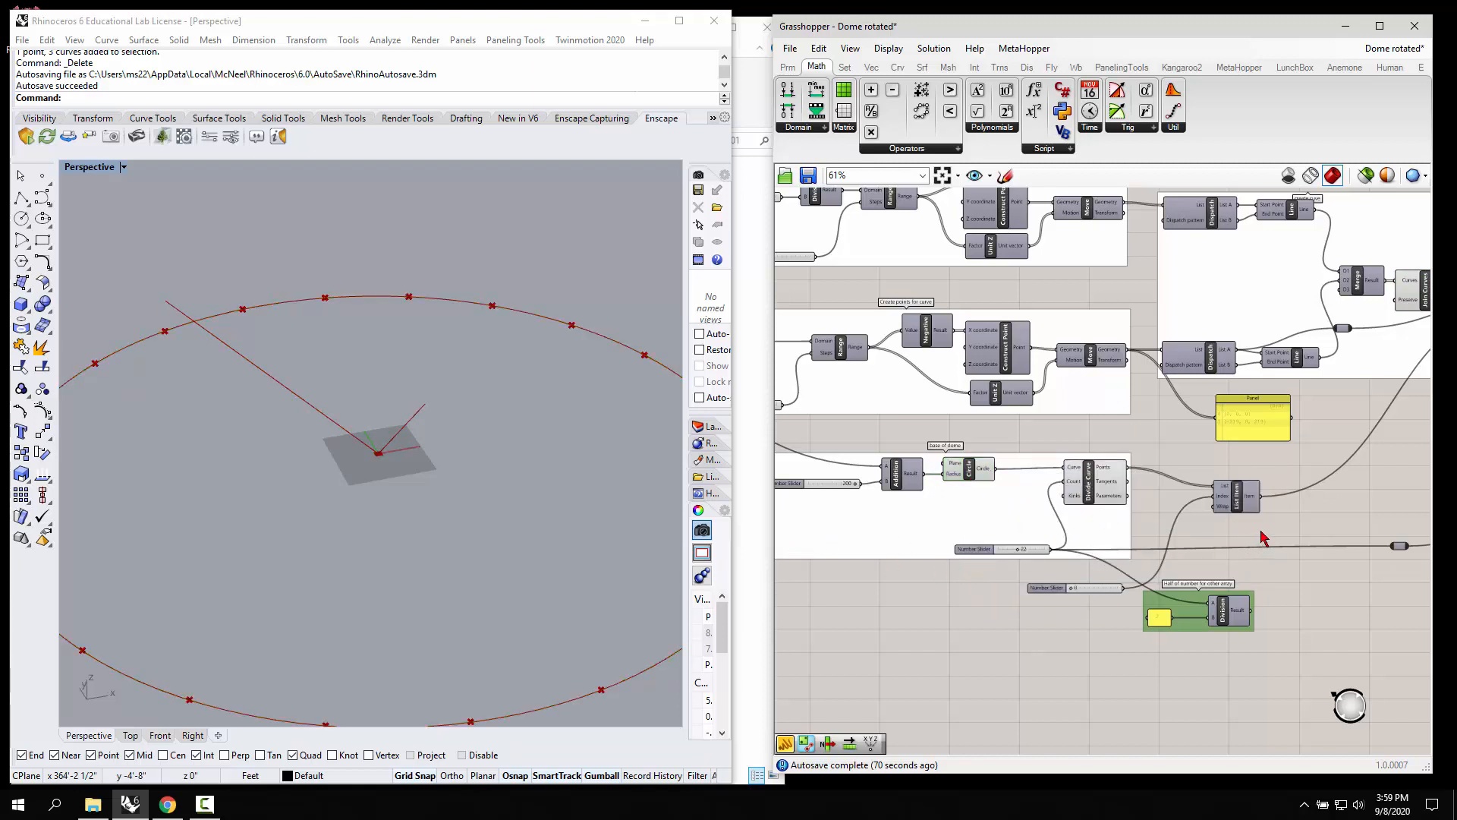
# Step: Turn on the preview of the List Item component and view the selected division point on the base circle
pyautogui.moveTo(1262, 537); pyautogui.dragTo(1068, 571, button='right')
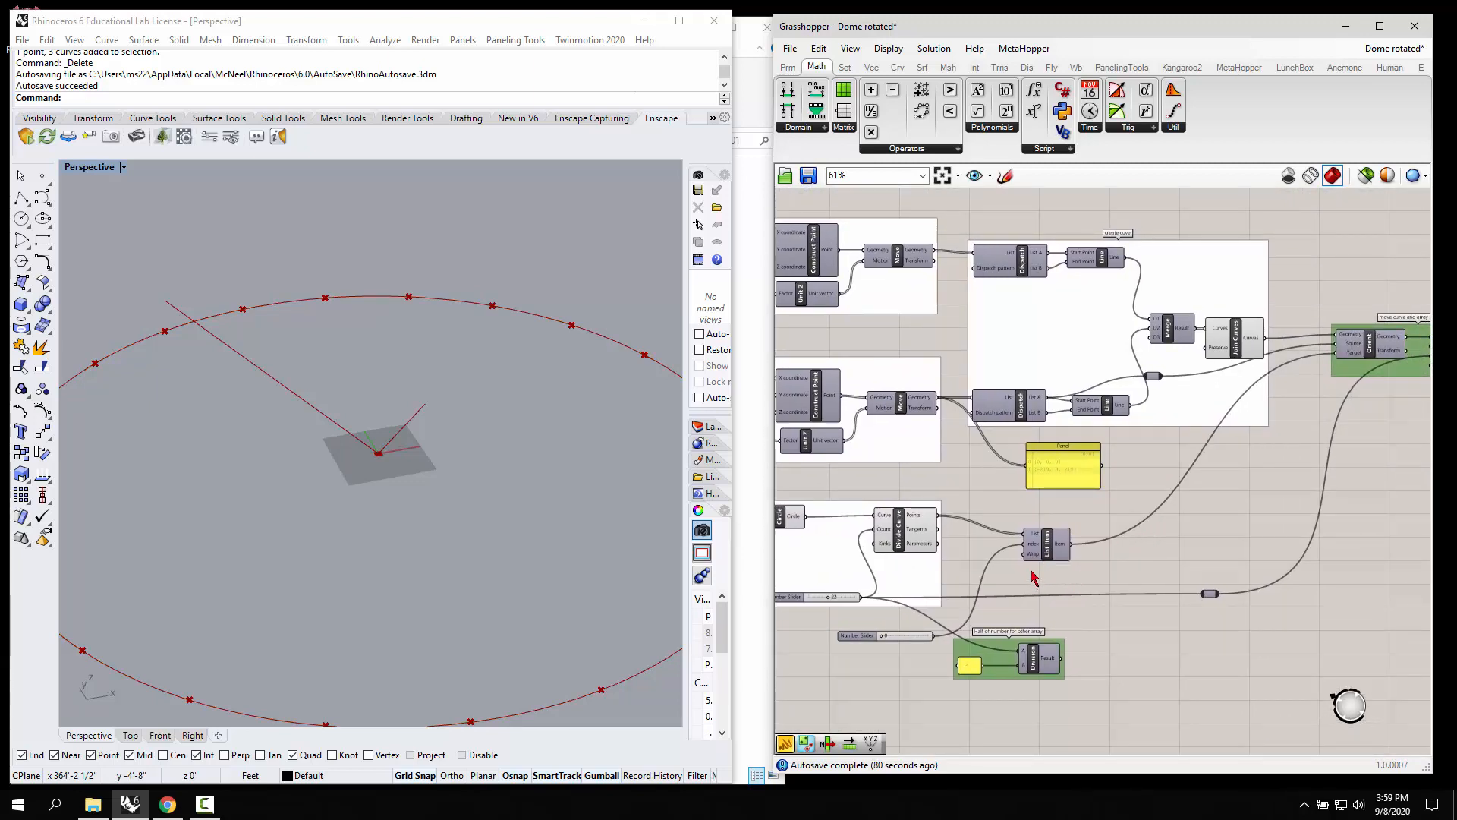
pyautogui.rightClick(1052, 550)
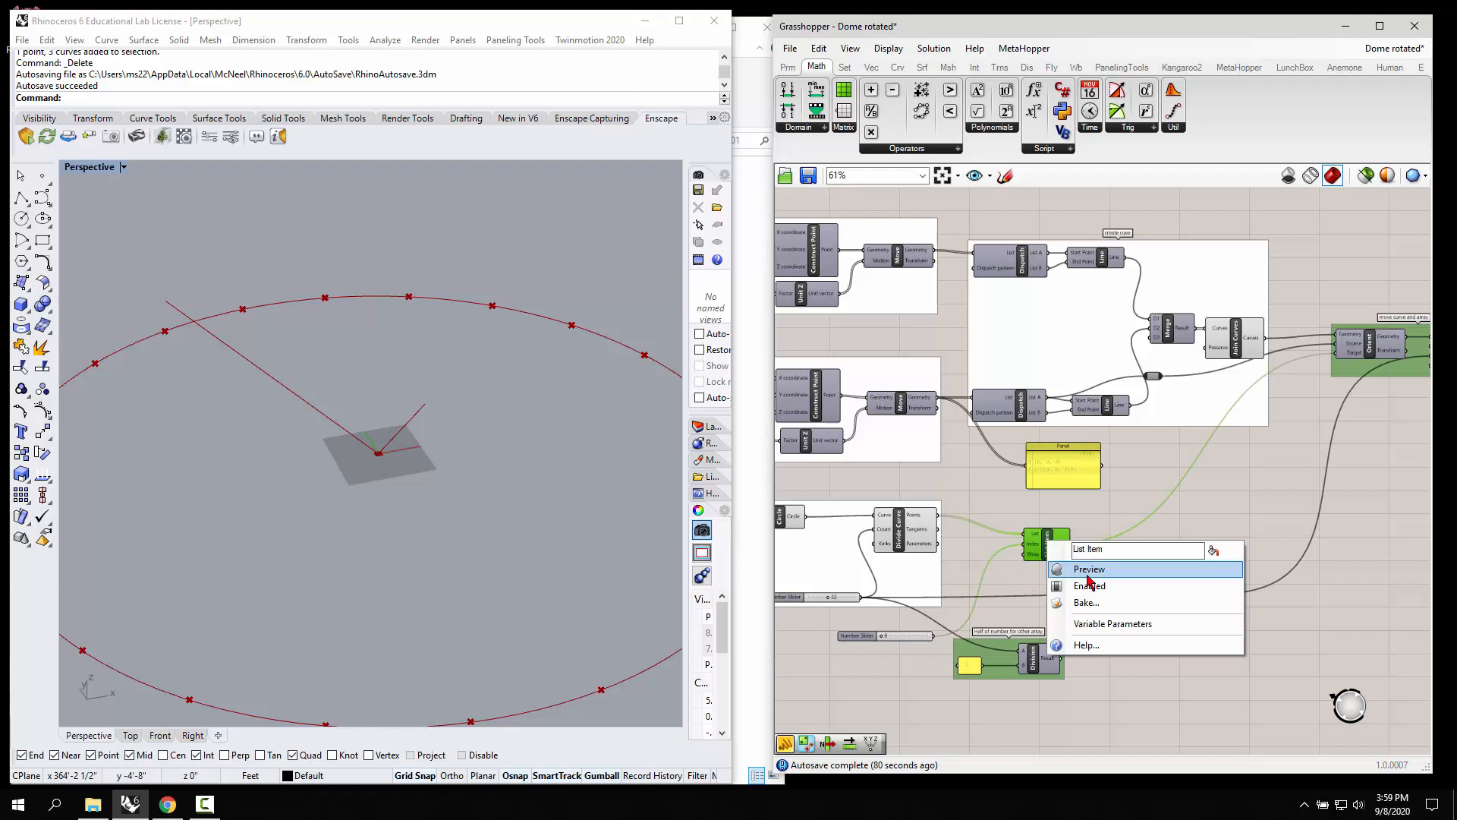
pyautogui.click(1093, 571)
pyautogui.scroll(-3, 501, 455)
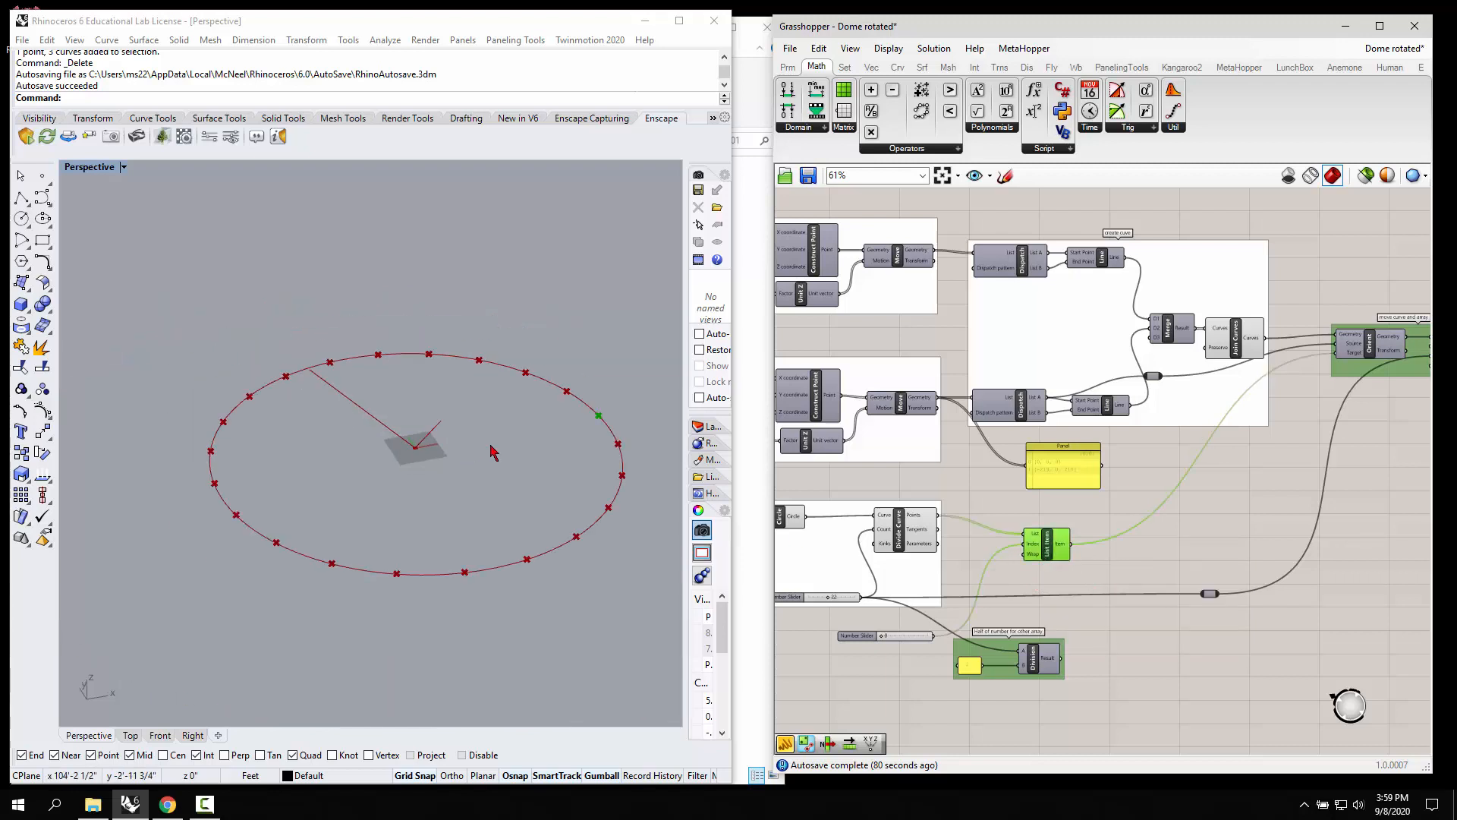
pyautogui.scroll(2, 602, 425)
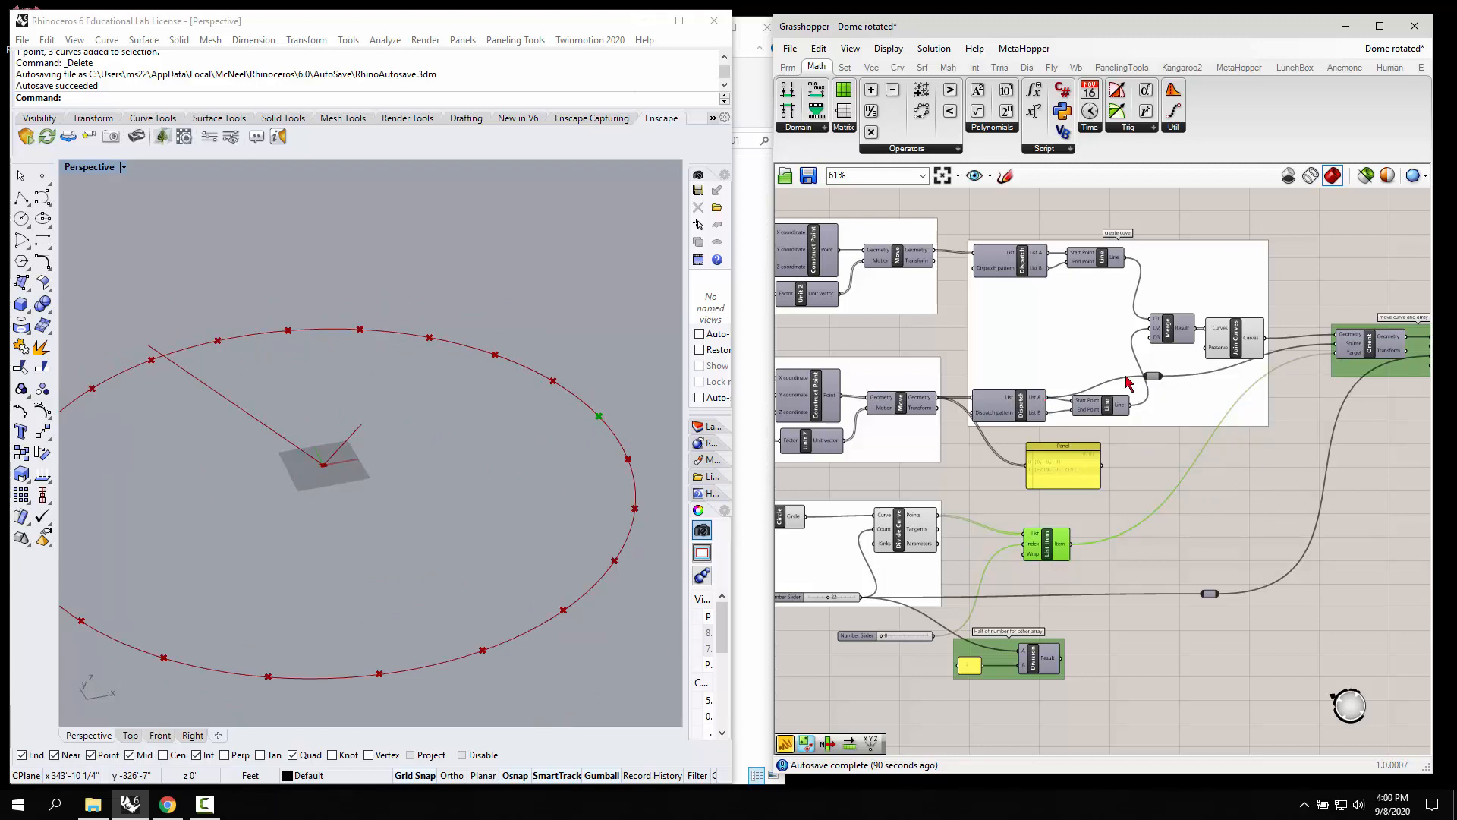
# Step: Nudge the relay feeding the Orient source slightly upward and turn on the preview of the Orient component
pyautogui.moveTo(1156, 376); pyautogui.dragTo(1153, 366)
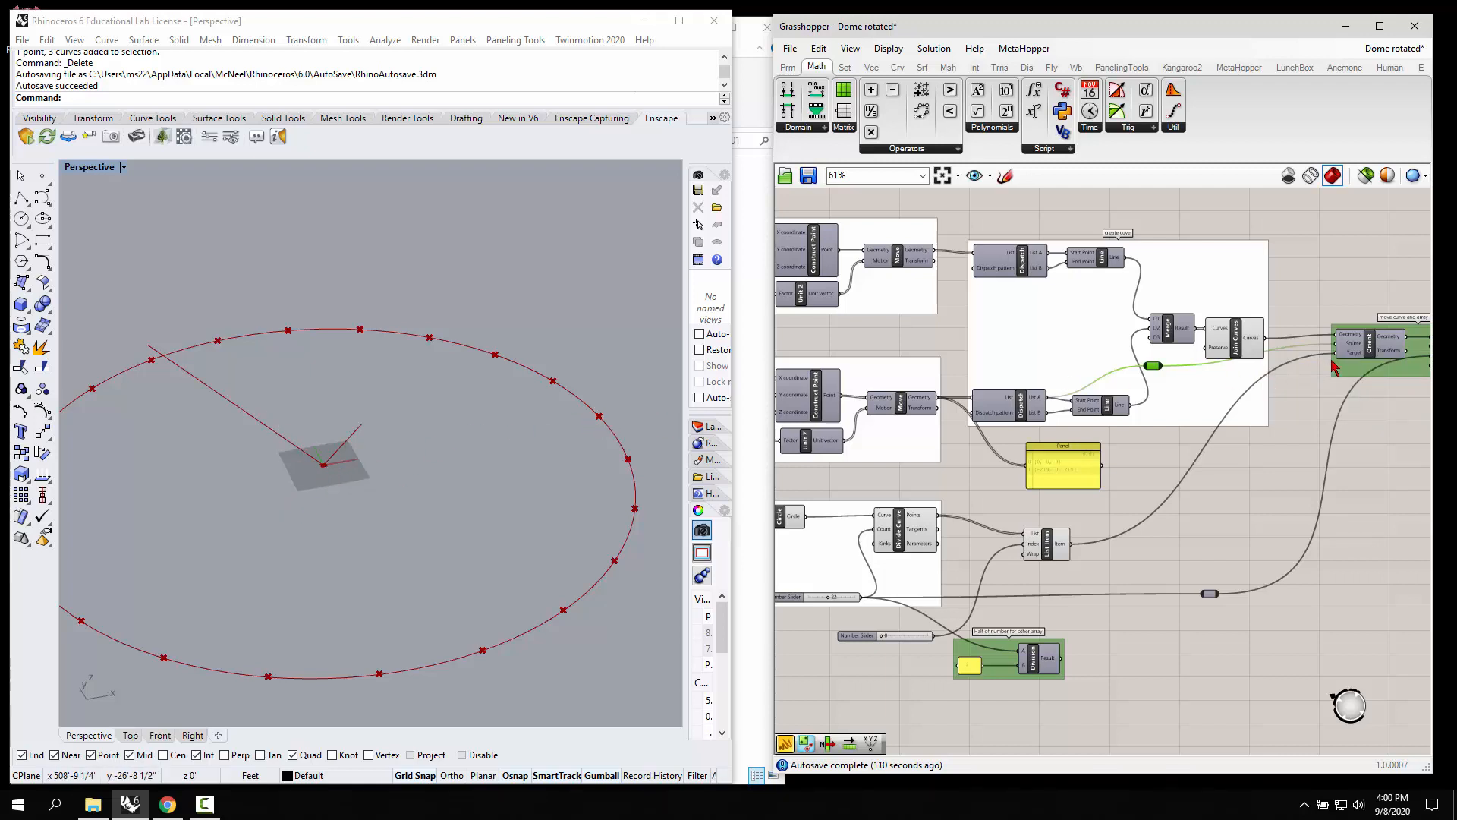
pyautogui.click(1371, 347)
pyautogui.rightClick(1370, 348)
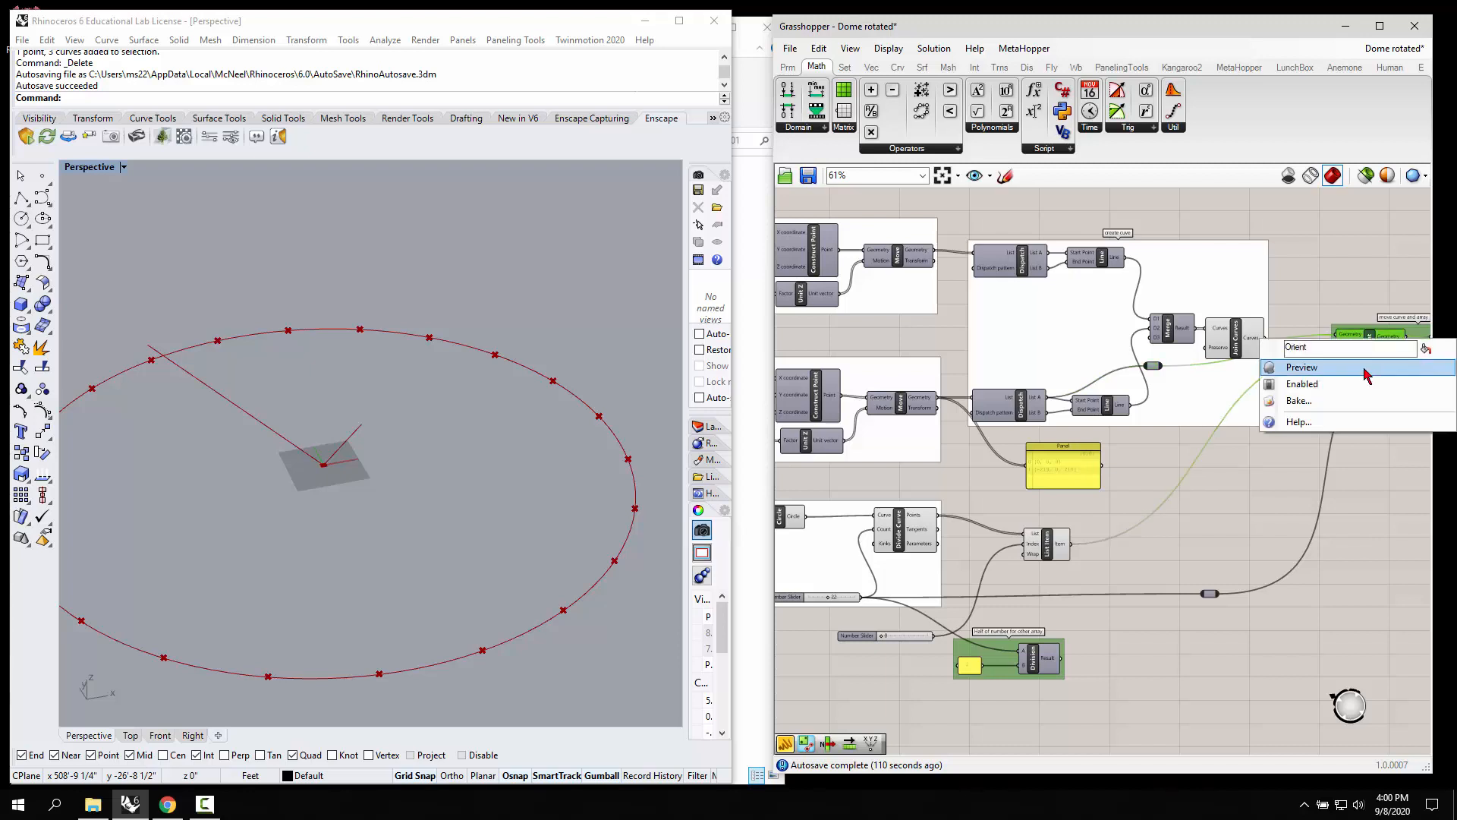
pyautogui.click(1362, 378)
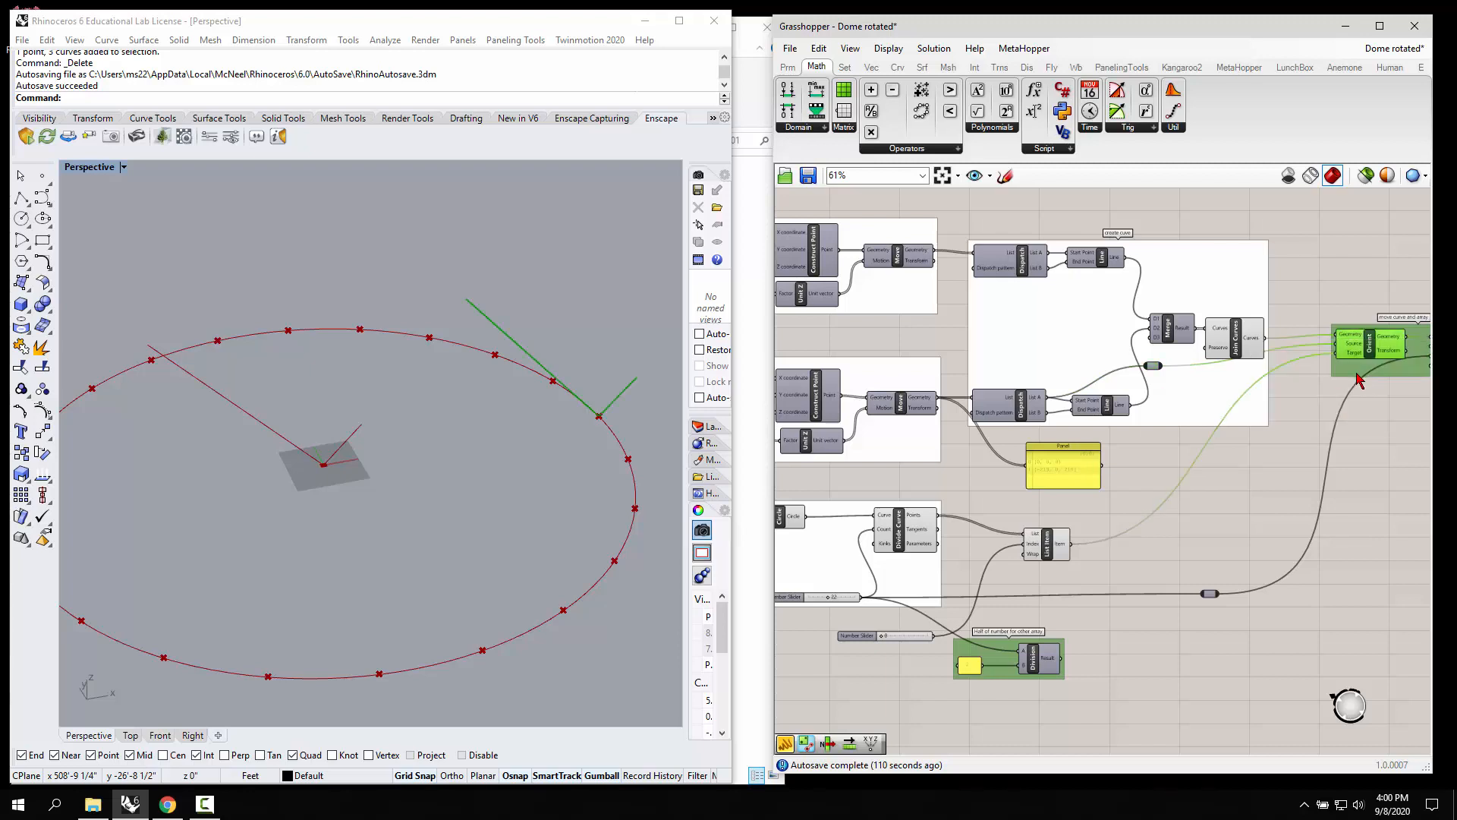
pyautogui.click(1304, 441)
# Step: Turn off the preview of the base of dome group, the List Item component and the Division group
pyautogui.scroll(-2, 837, 541)
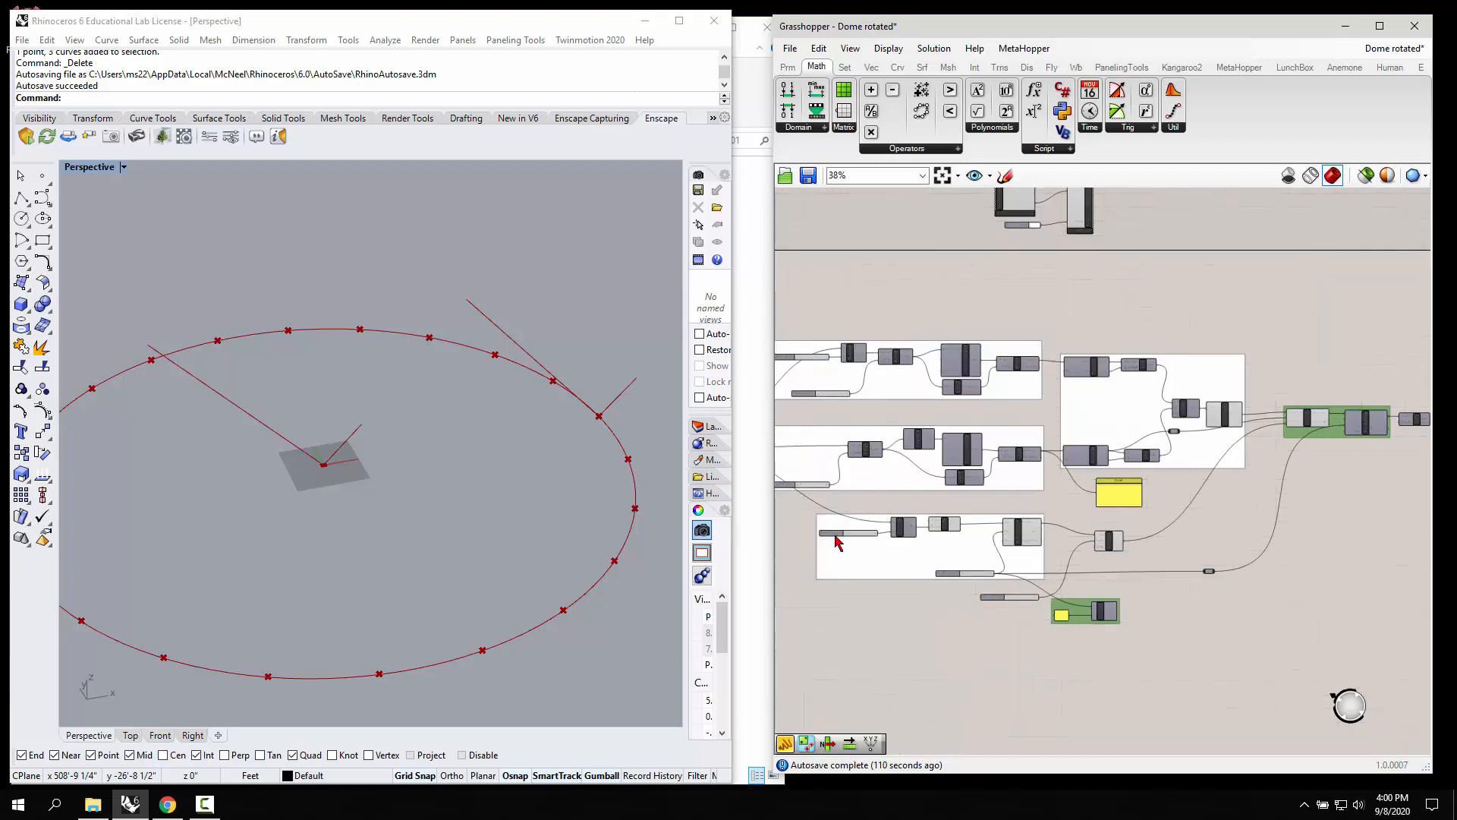
pyautogui.moveTo(791, 502); pyautogui.dragTo(1165, 629)
pyautogui.press('space')
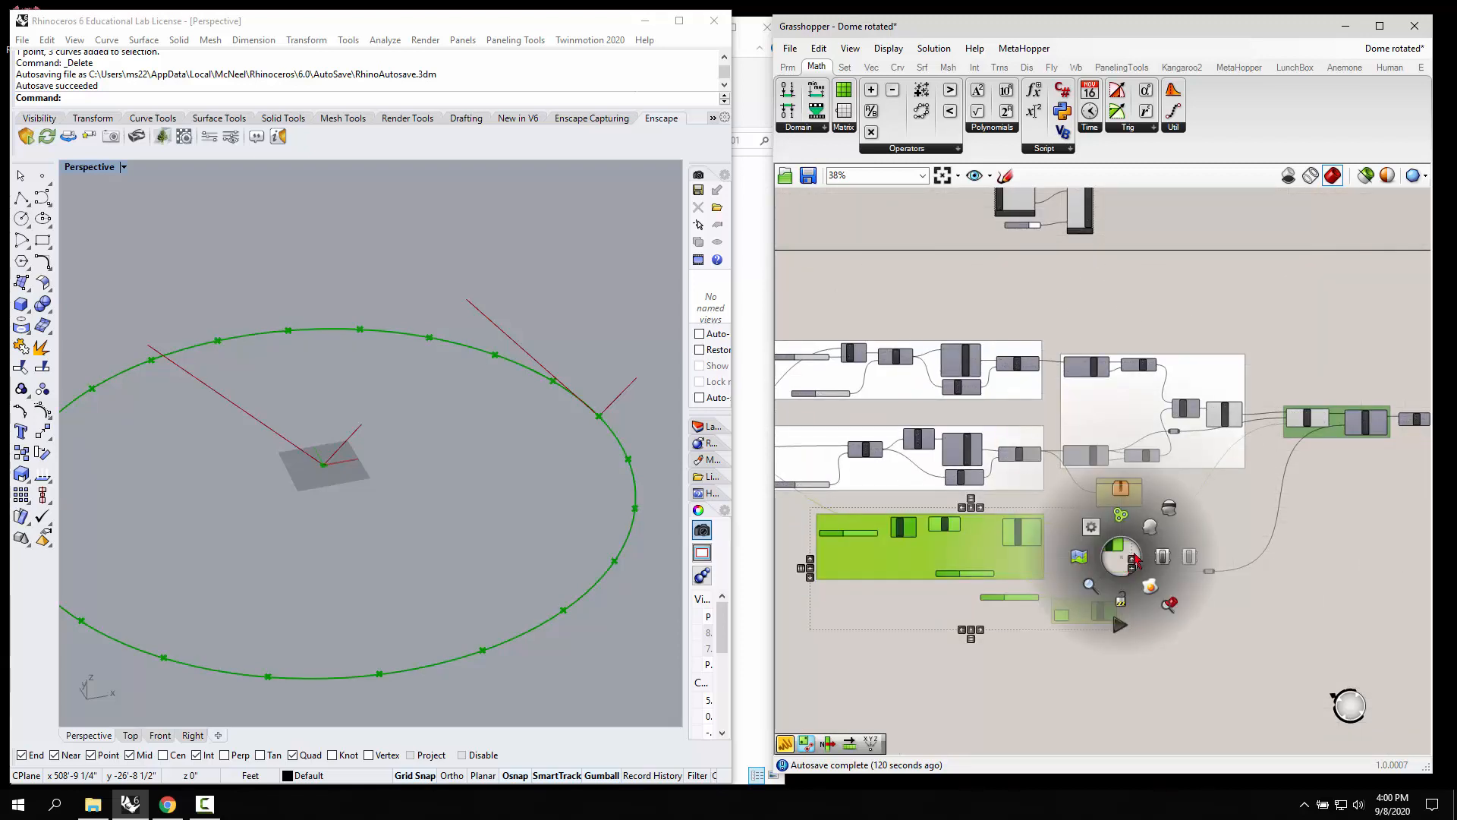
pyautogui.click(1168, 511)
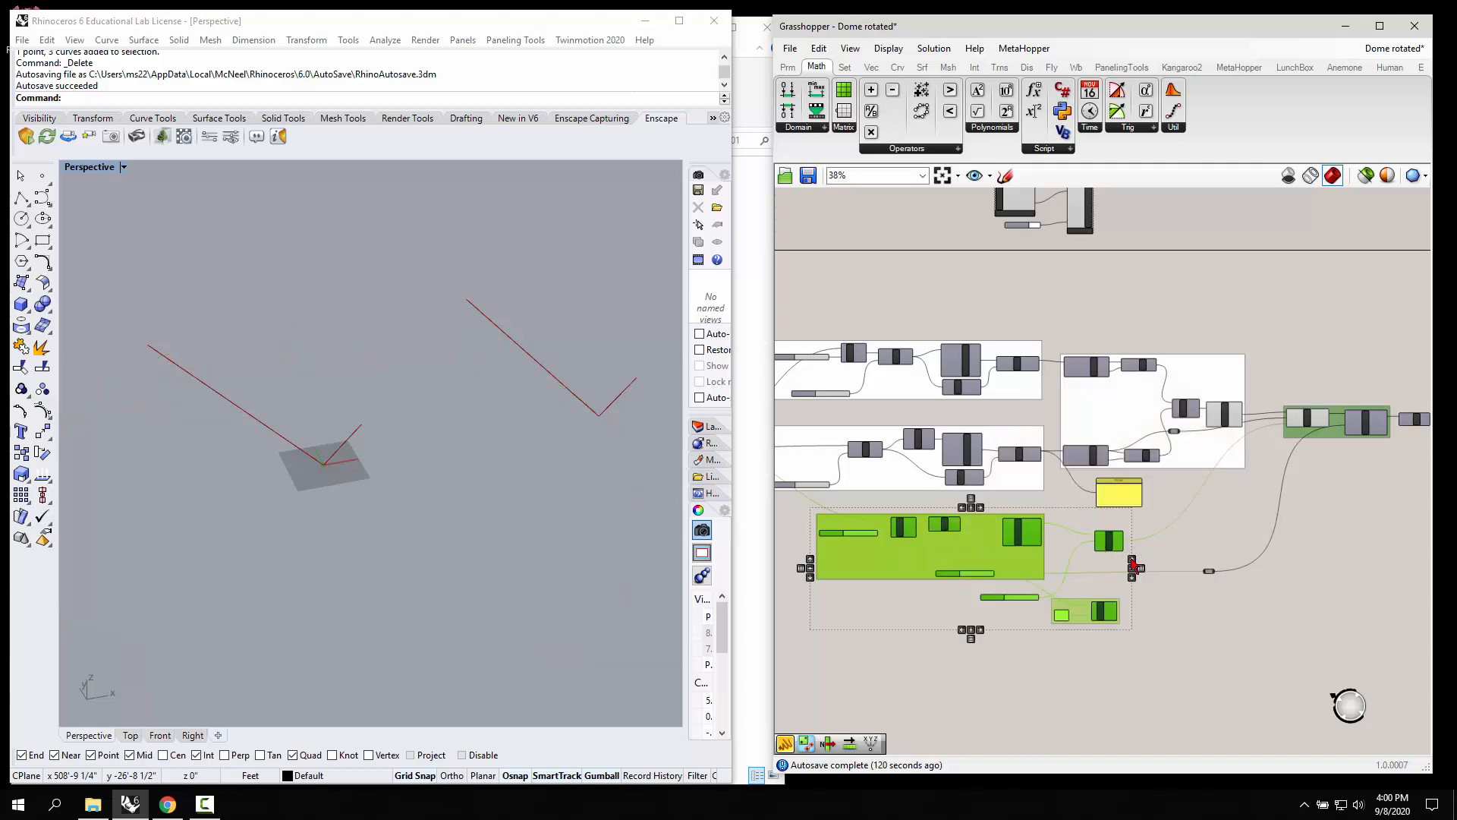
# Step: Turn on the preview of the Polar Array component and trace its inputs back to the base of dome slider and the Orient component
pyautogui.scroll(-3, 945, 529)
pyautogui.scroll(3, 1275, 460)
pyautogui.scroll(4, 1181, 476)
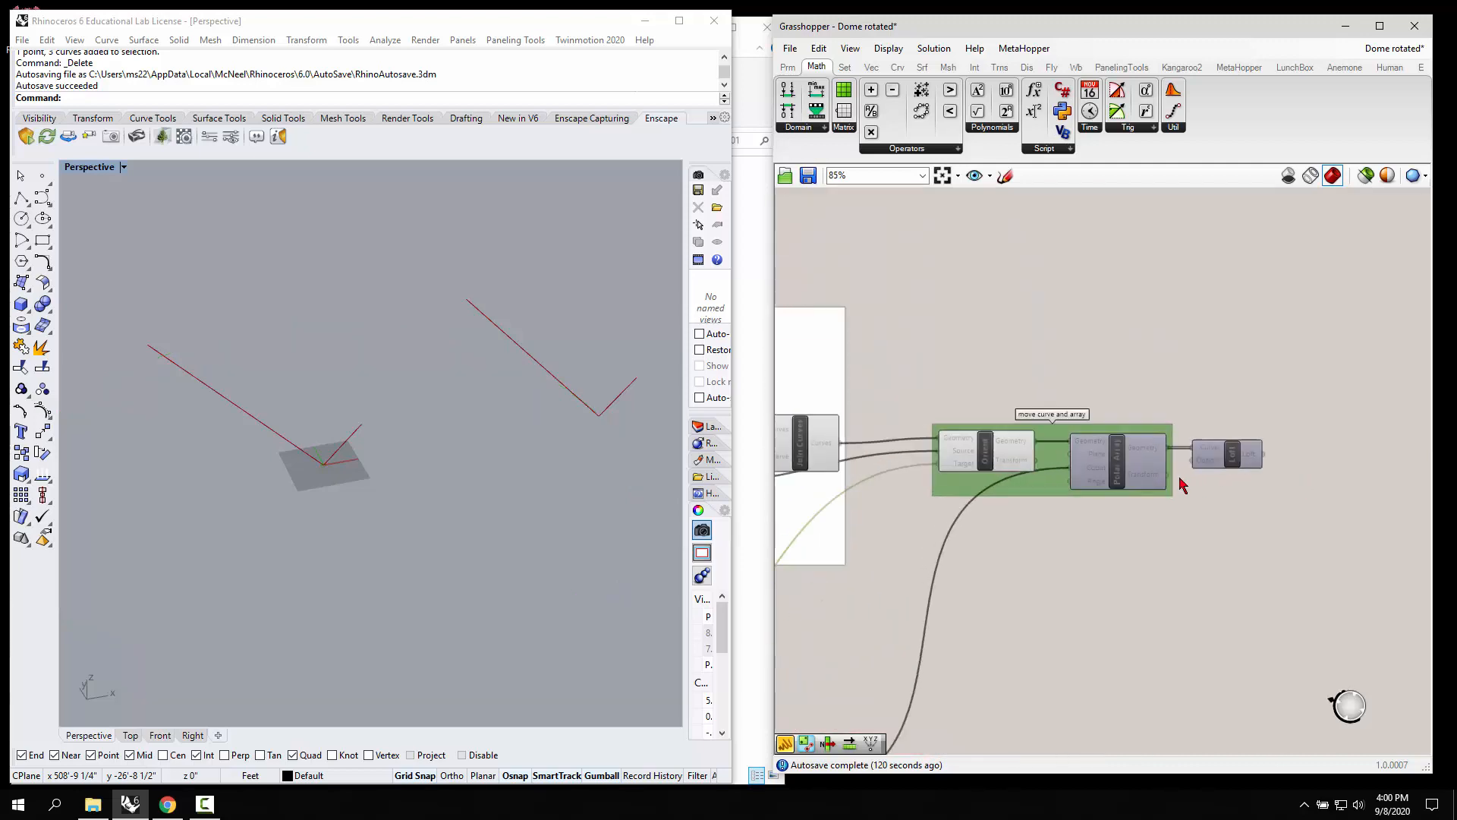
pyautogui.rightClick(1123, 476)
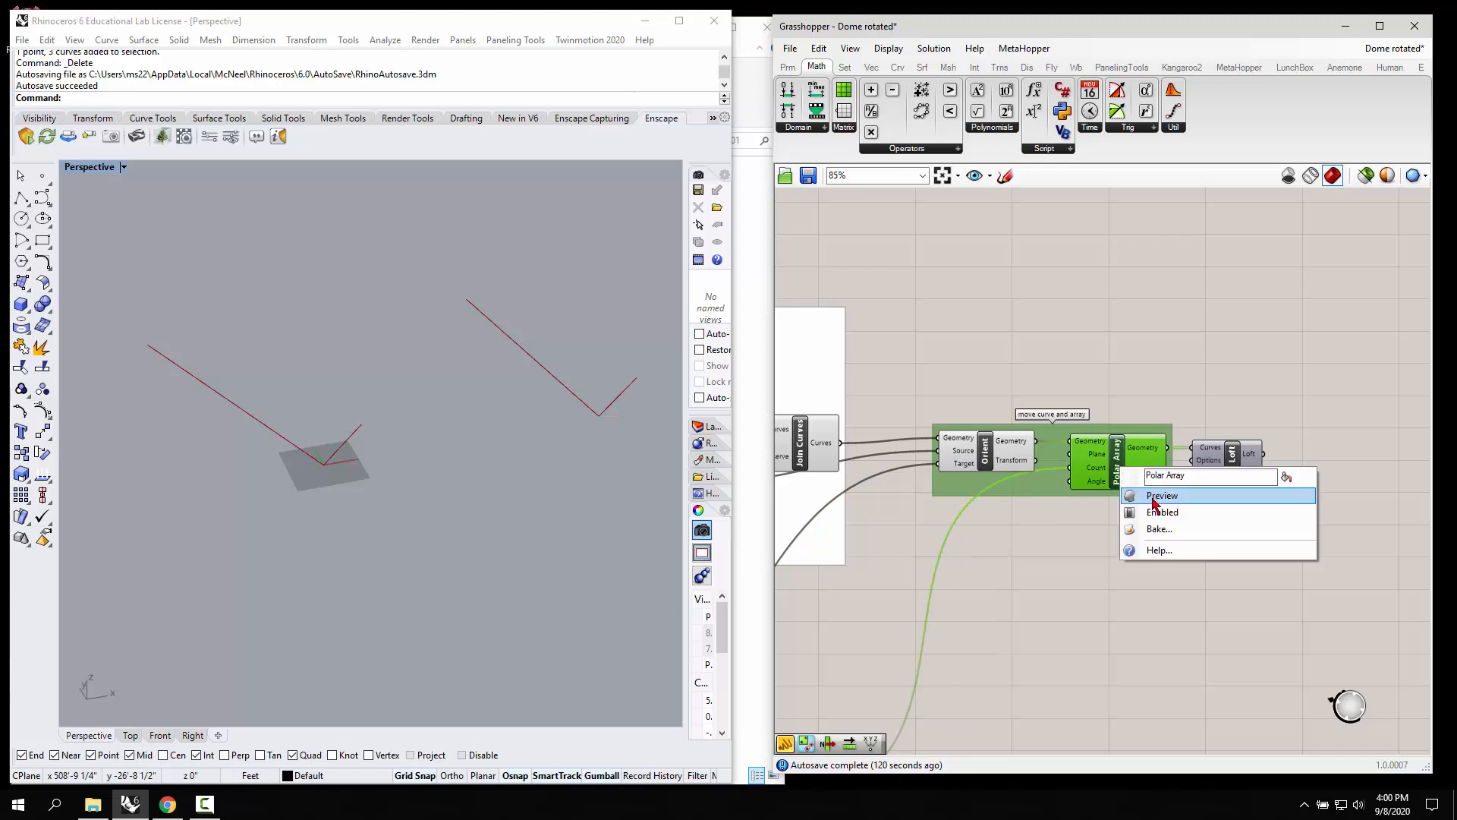
pyautogui.click(1153, 499)
pyautogui.scroll(-3, 1243, 476)
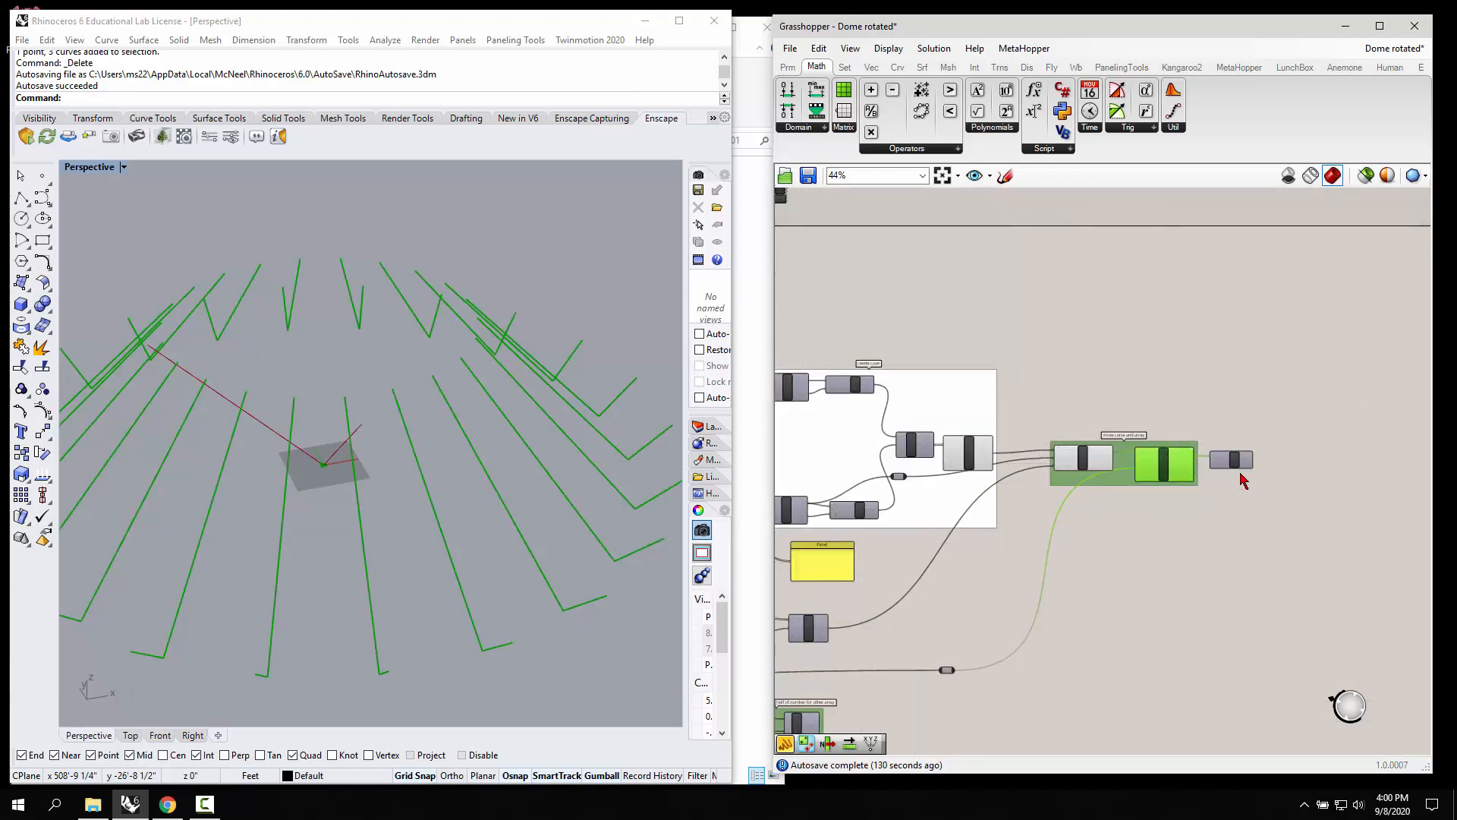
pyautogui.scroll(3, 841, 603)
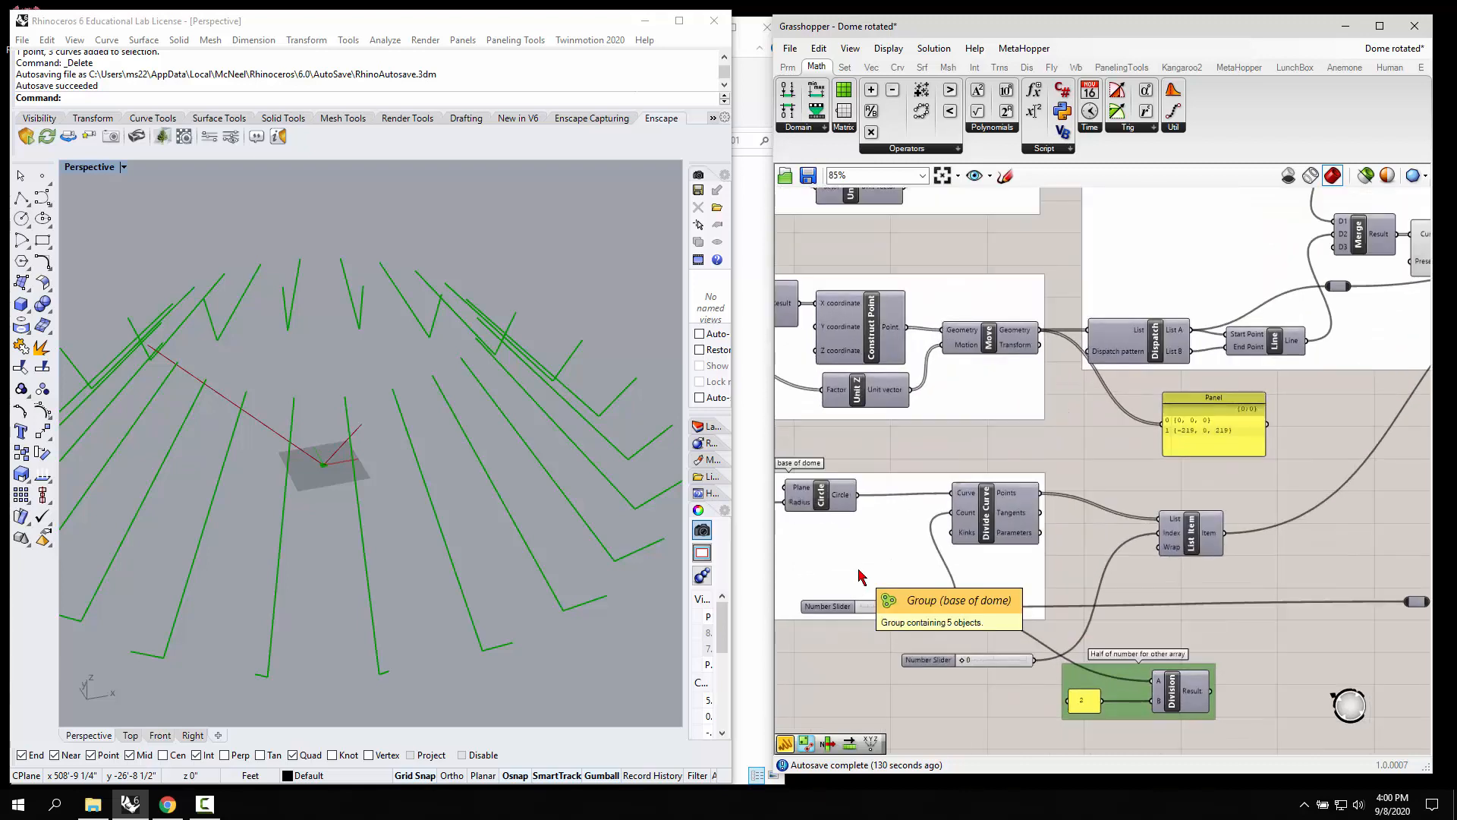
pyautogui.scroll(-3, 845, 594)
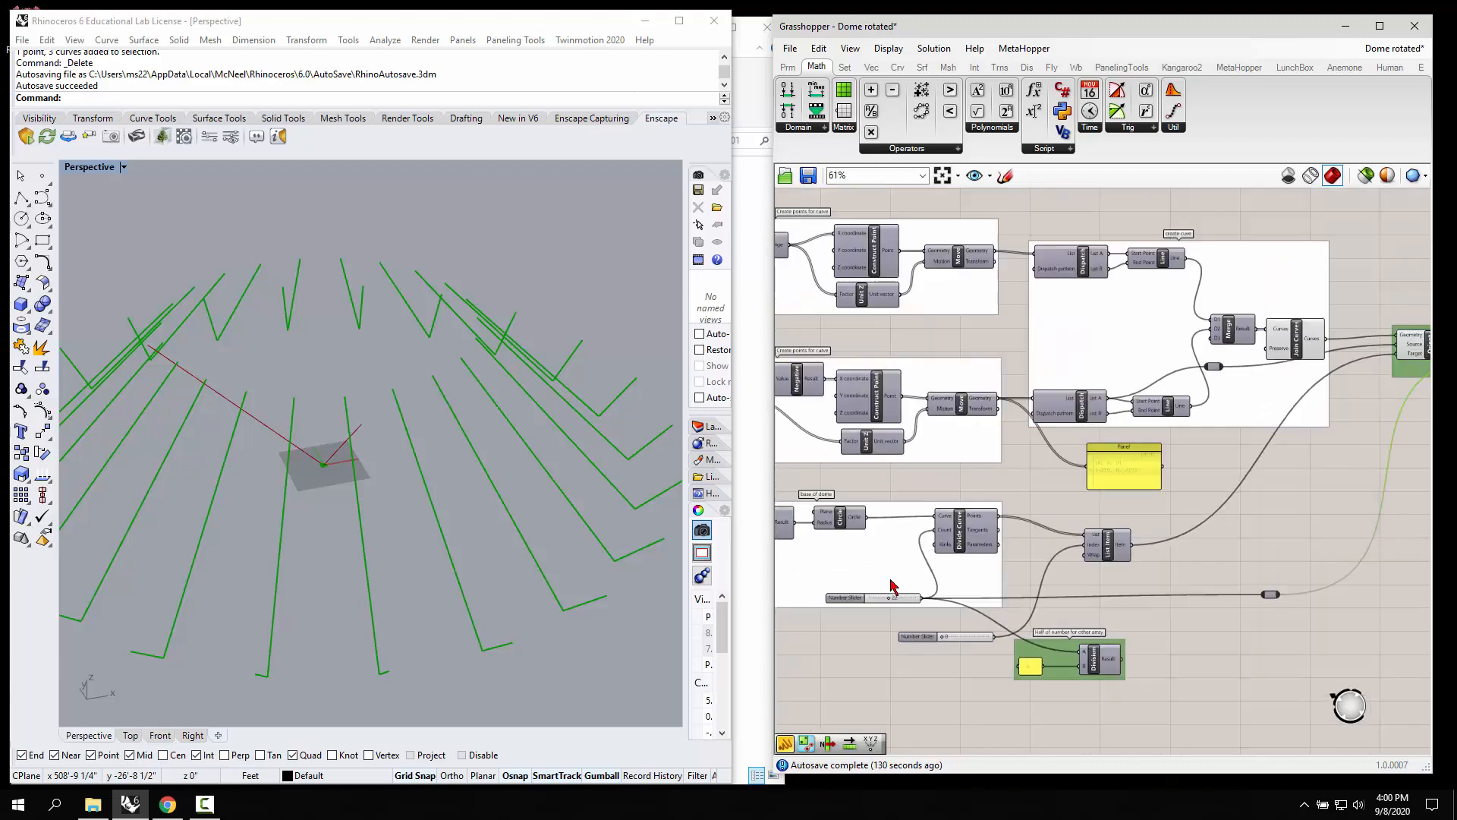
pyautogui.scroll(3, 1426, 381)
pyautogui.scroll(2, 1419, 387)
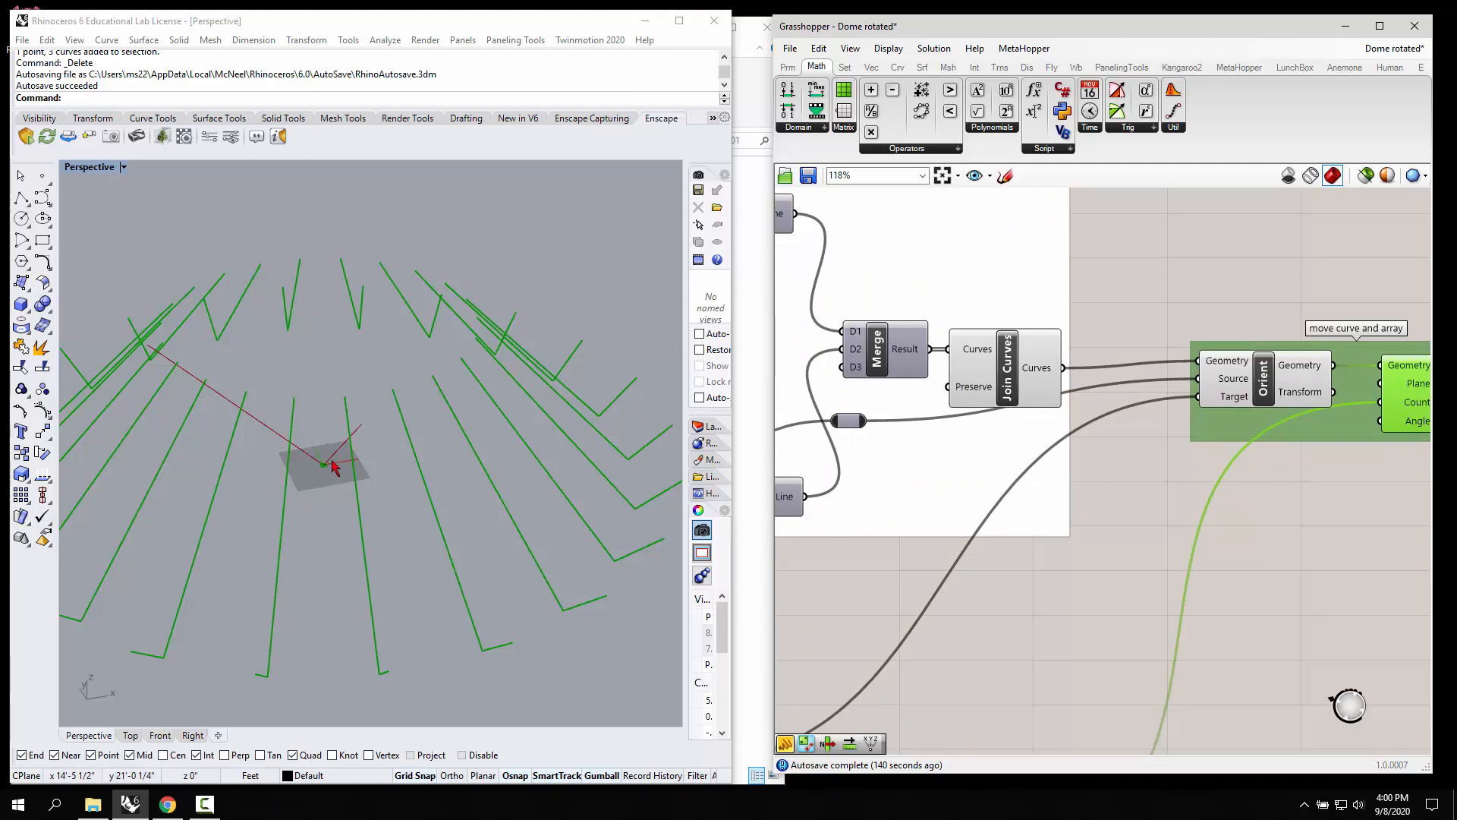
pyautogui.scroll(-5, 332, 465)
pyautogui.click(1266, 515)
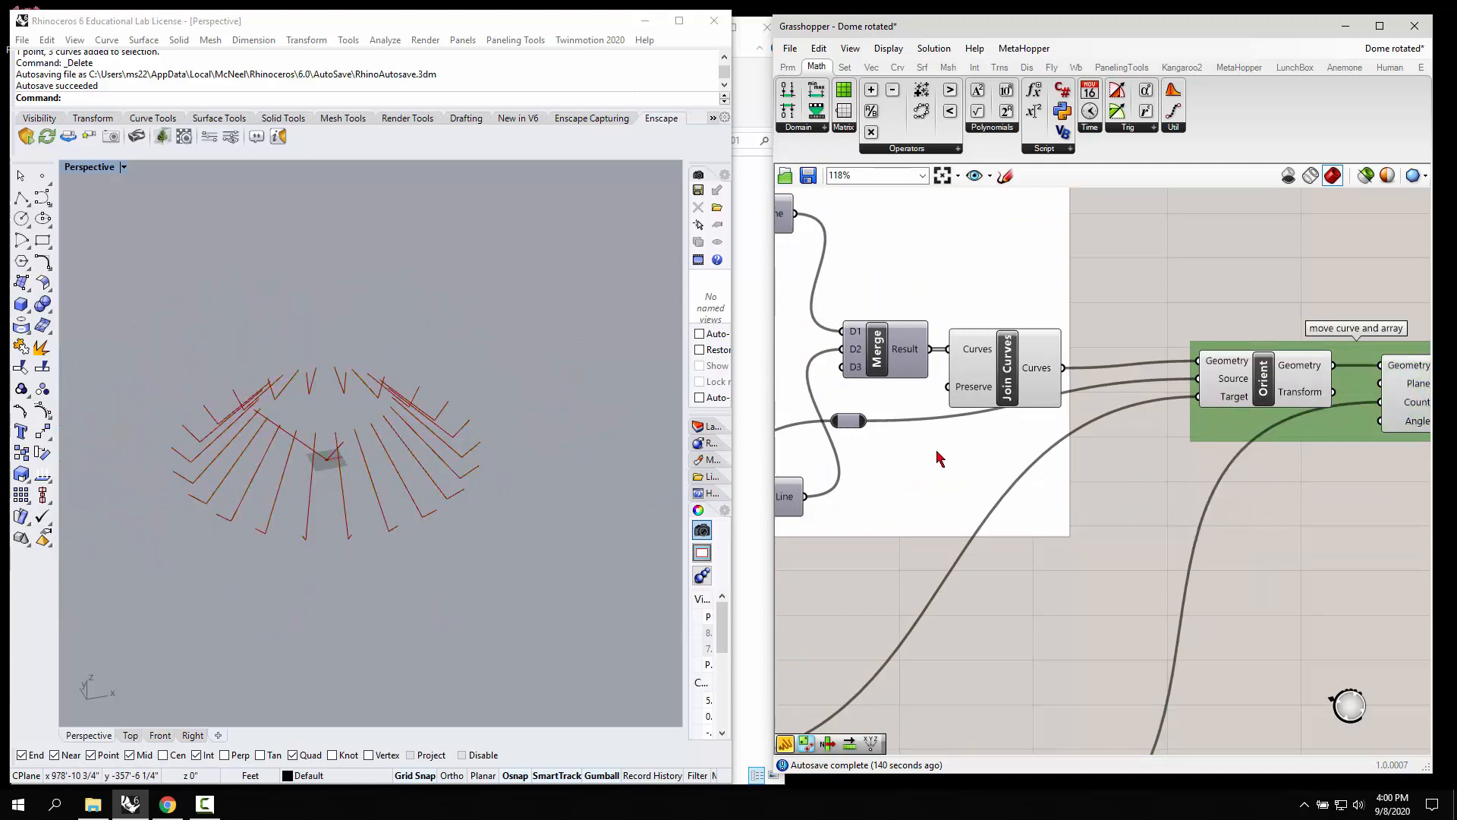
# Step: Turn on the preview of the Loft component after the Polar Array and view the lofted dome from the side
pyautogui.scroll(-5, 938, 456)
pyautogui.scroll(3, 1077, 421)
pyautogui.rightClick(1201, 421)
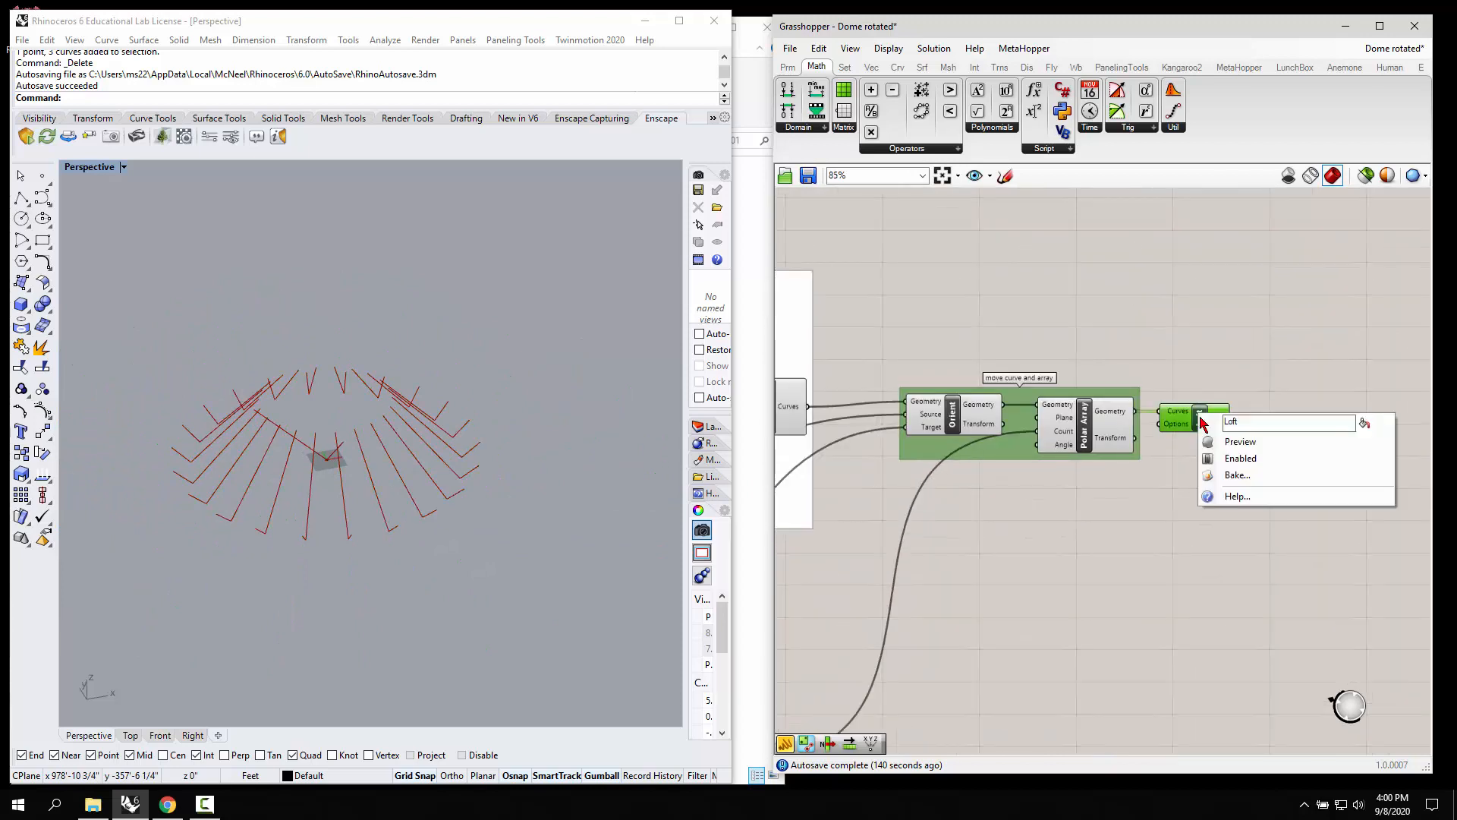
pyautogui.click(1223, 439)
pyautogui.moveTo(331, 525); pyautogui.dragTo(276, 494, button='right')
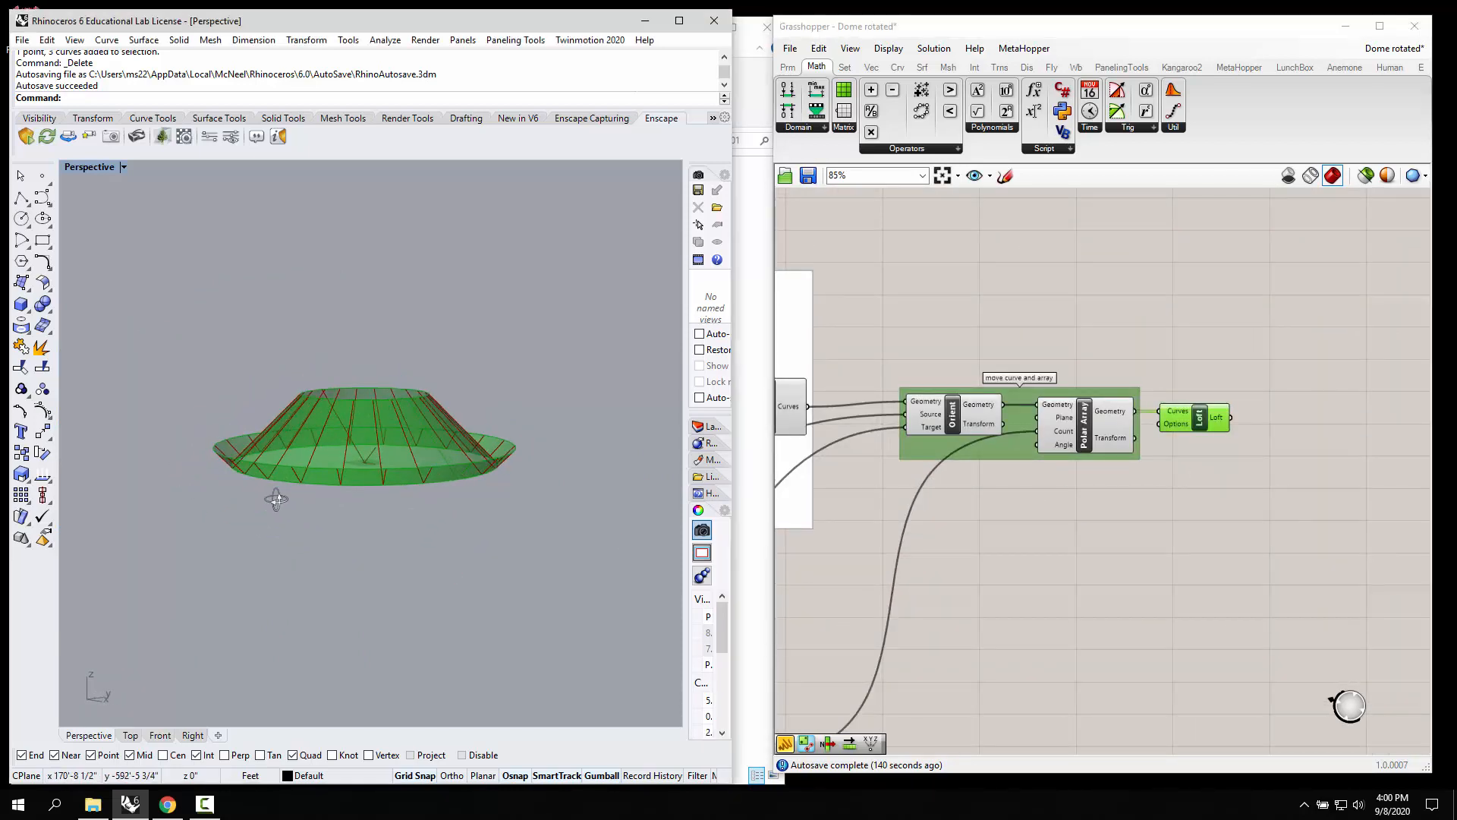
pyautogui.click(1118, 521)
# Step: Lower the main number slider that feeds all three white groups to make the lofted dome smaller
pyautogui.scroll(-6, 1207, 465)
pyautogui.scroll(10, 861, 471)
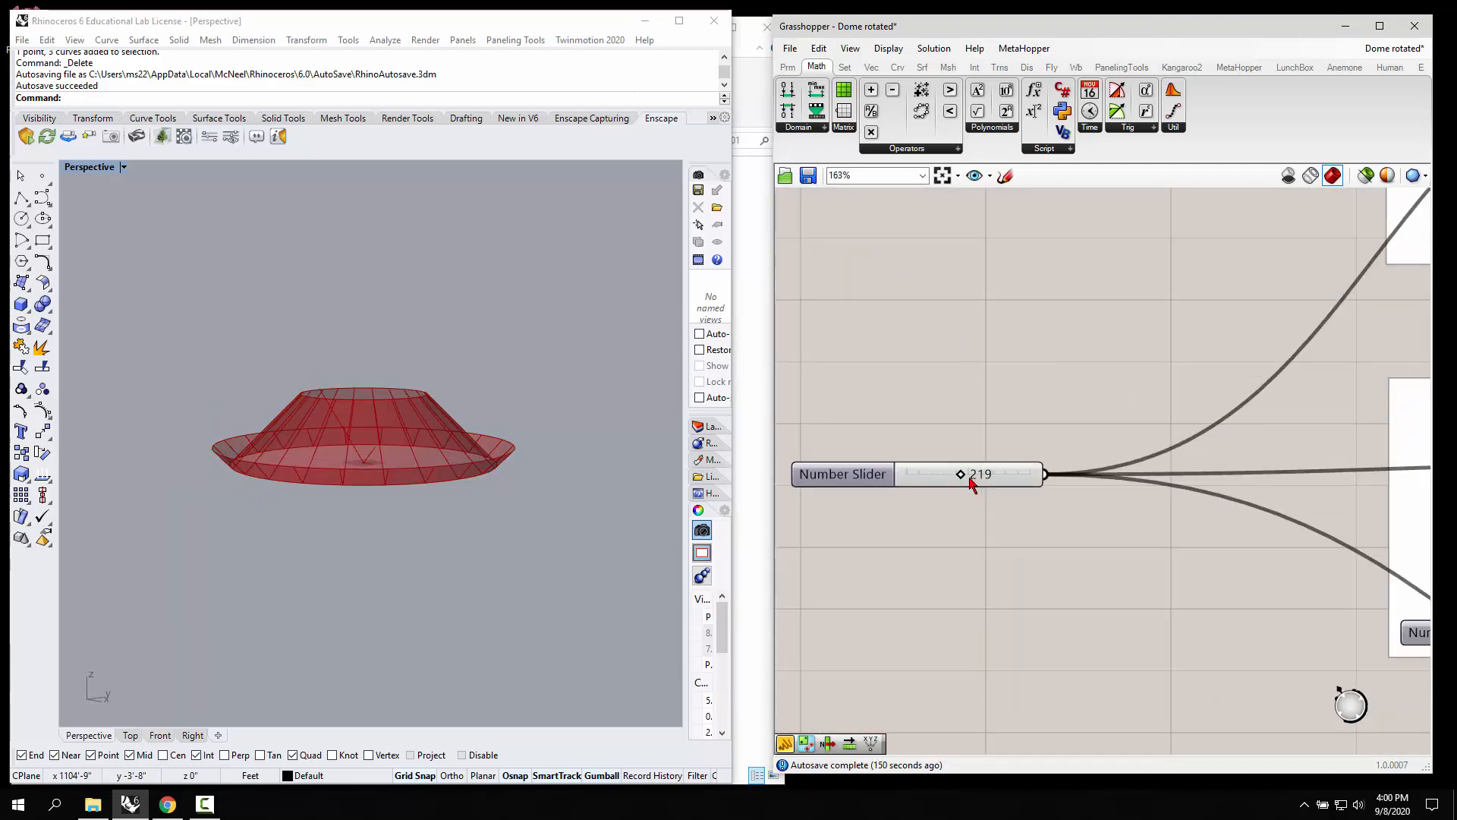
pyautogui.moveTo(961, 476)
pyautogui.mouseDown()
pyautogui.moveTo(999, 475)
pyautogui.moveTo(906, 483)
pyautogui.moveTo(953, 490)
pyautogui.mouseUp()
pyautogui.scroll(-7, 838, 466)
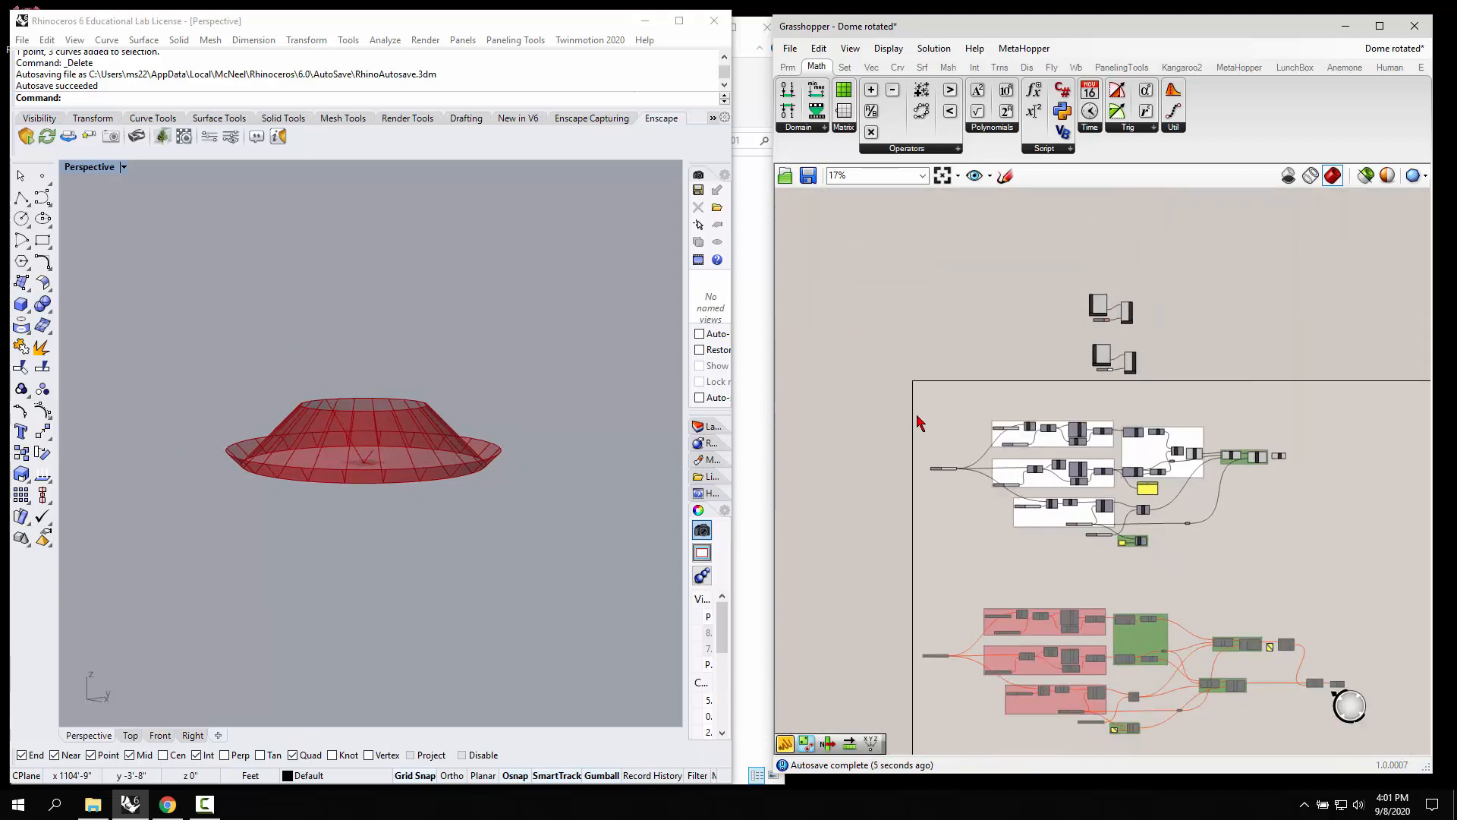
# Step: Disable all components of the first definition with the white groups, leaving out its main number slider
pyautogui.moveTo(940, 415); pyautogui.dragTo(1317, 553)
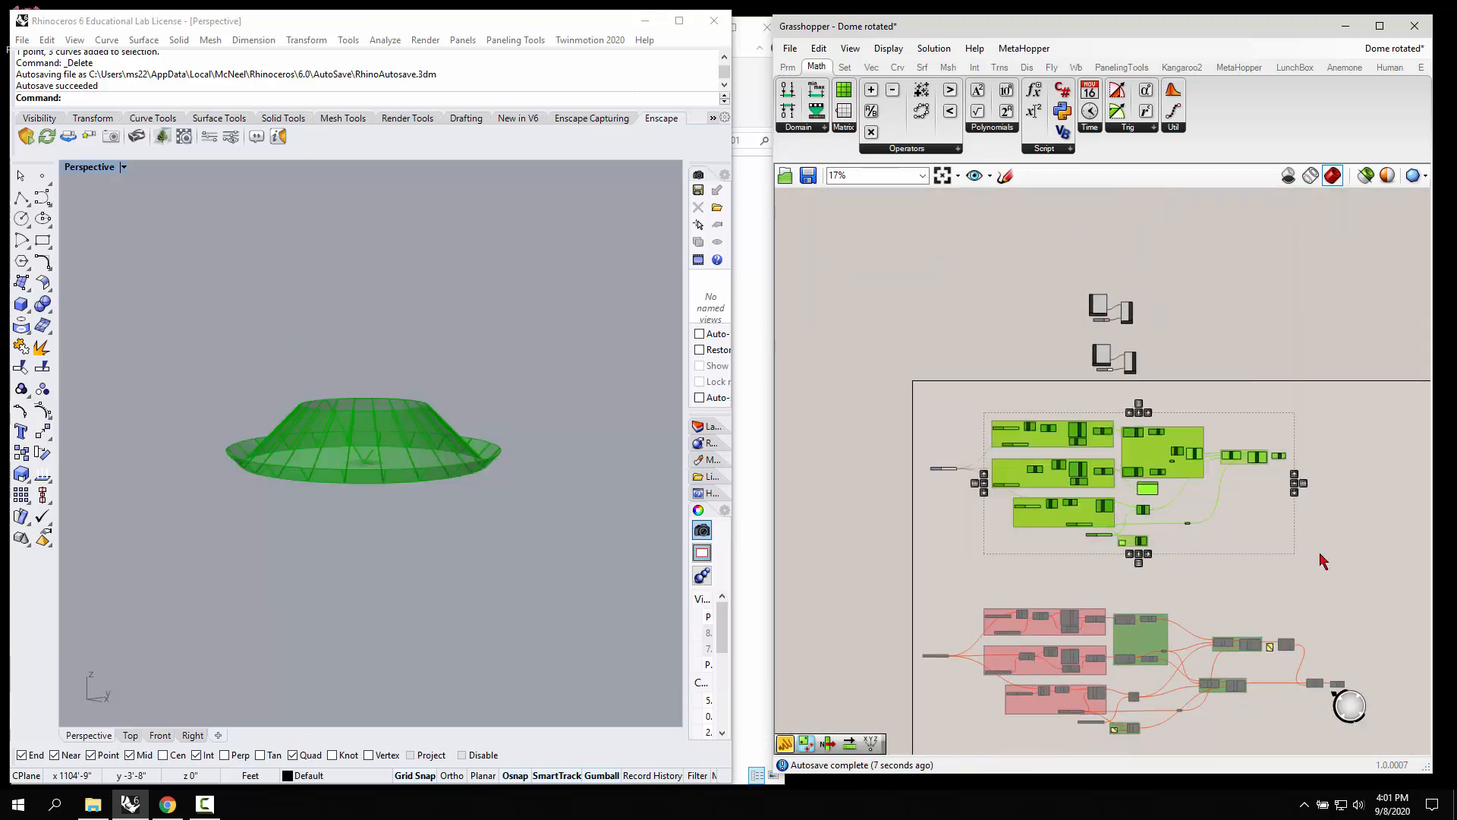
pyautogui.middleClick(1224, 508)
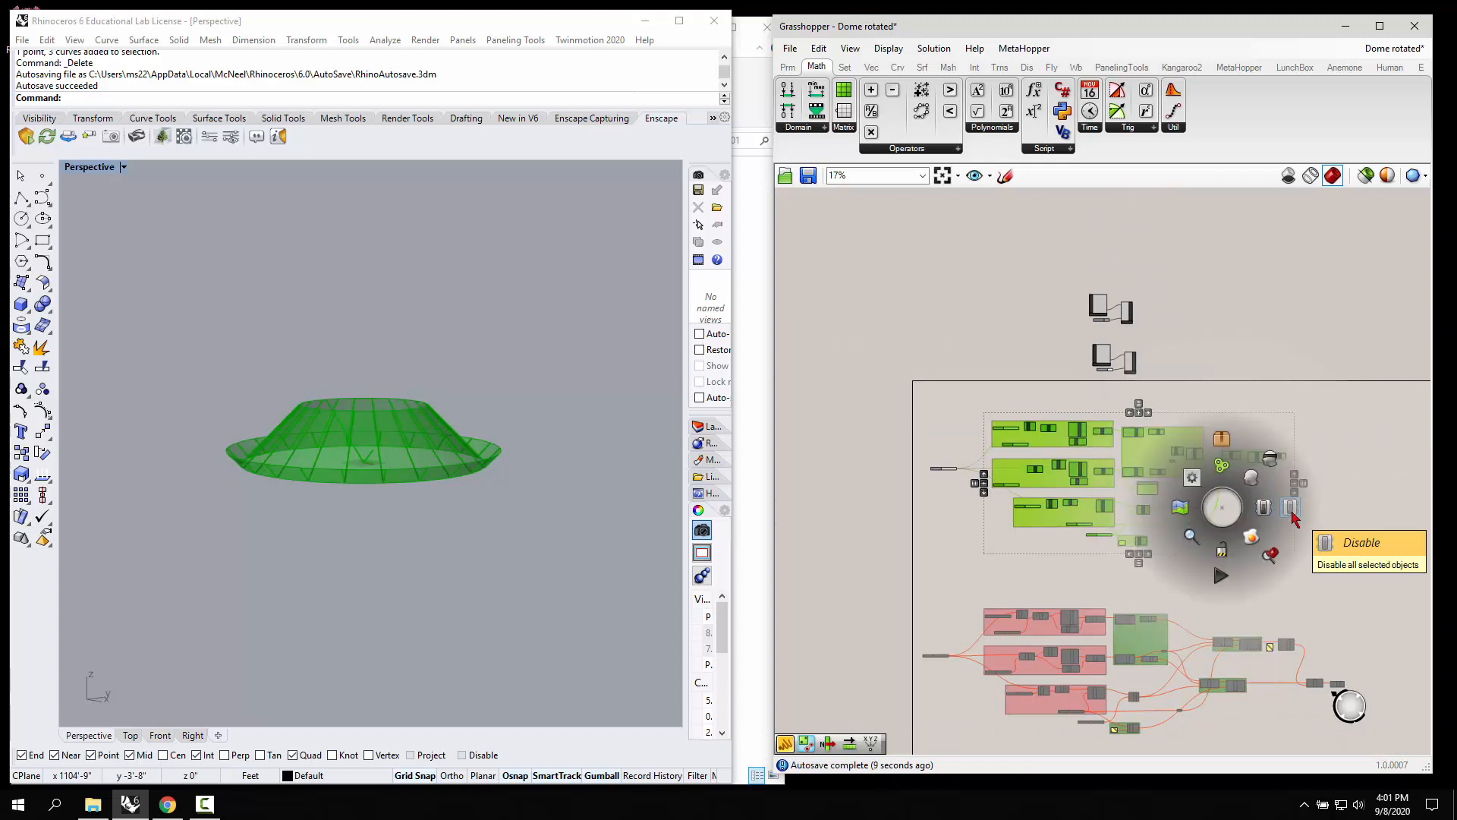
pyautogui.click(1291, 508)
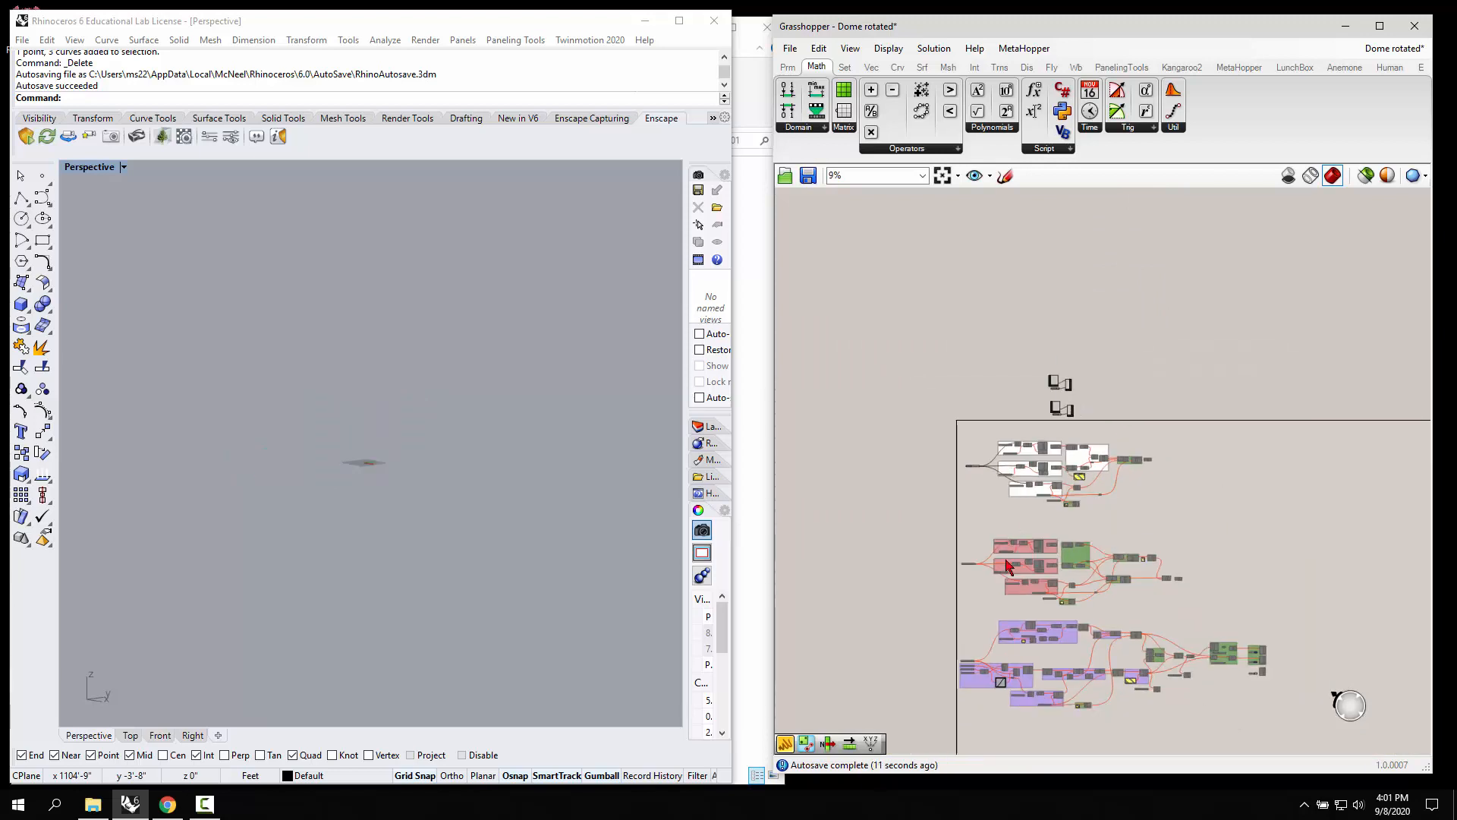
# Step: Enable the components in the three red groups of the second definition, along with the slider beneath them
pyautogui.scroll(2, 1009, 581)
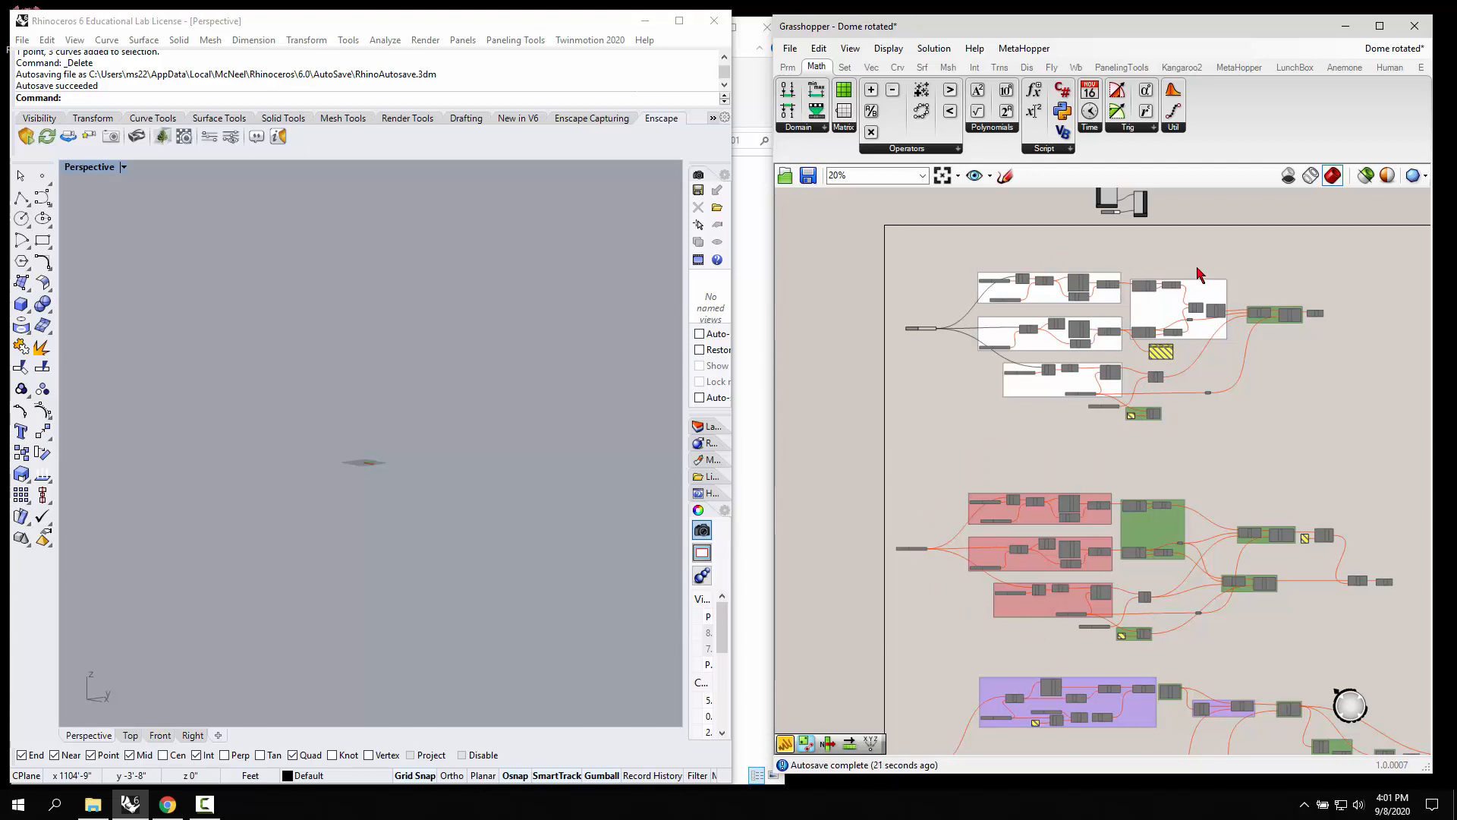
pyautogui.scroll(1, 1105, 618)
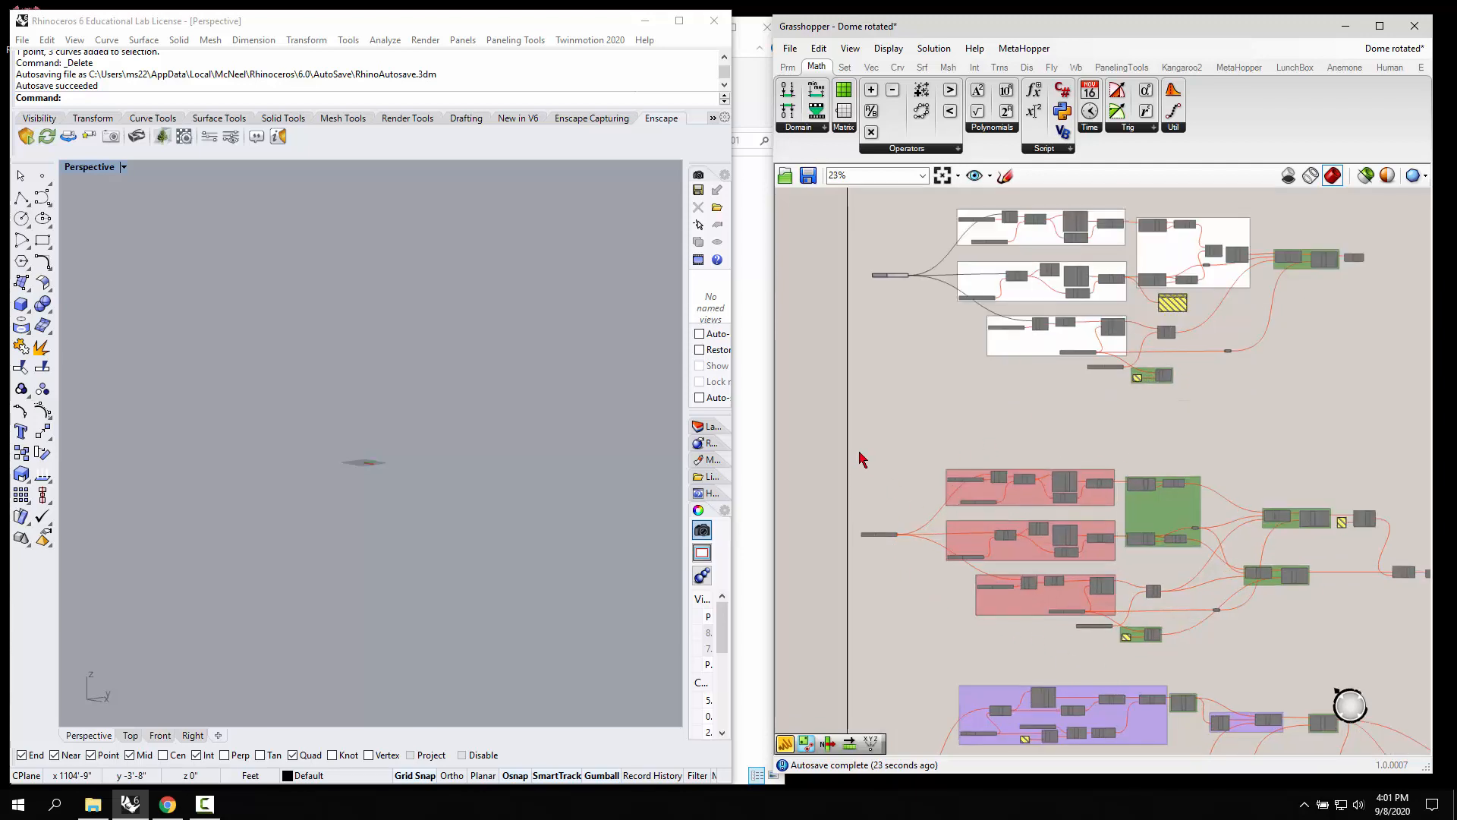
pyautogui.moveTo(861, 441); pyautogui.dragTo(1131, 640)
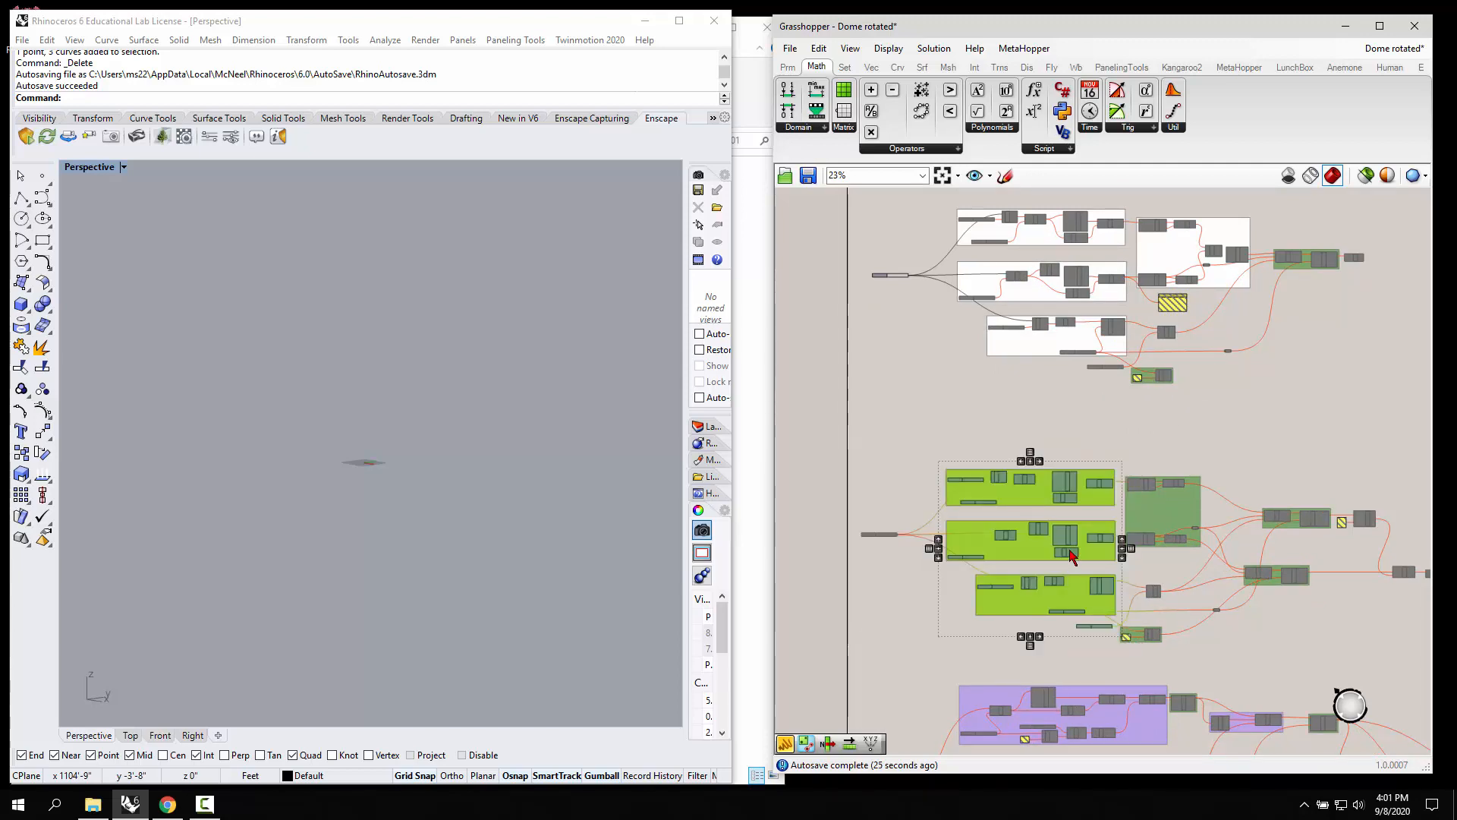
pyautogui.middleClick(1067, 545)
pyautogui.click(1109, 546)
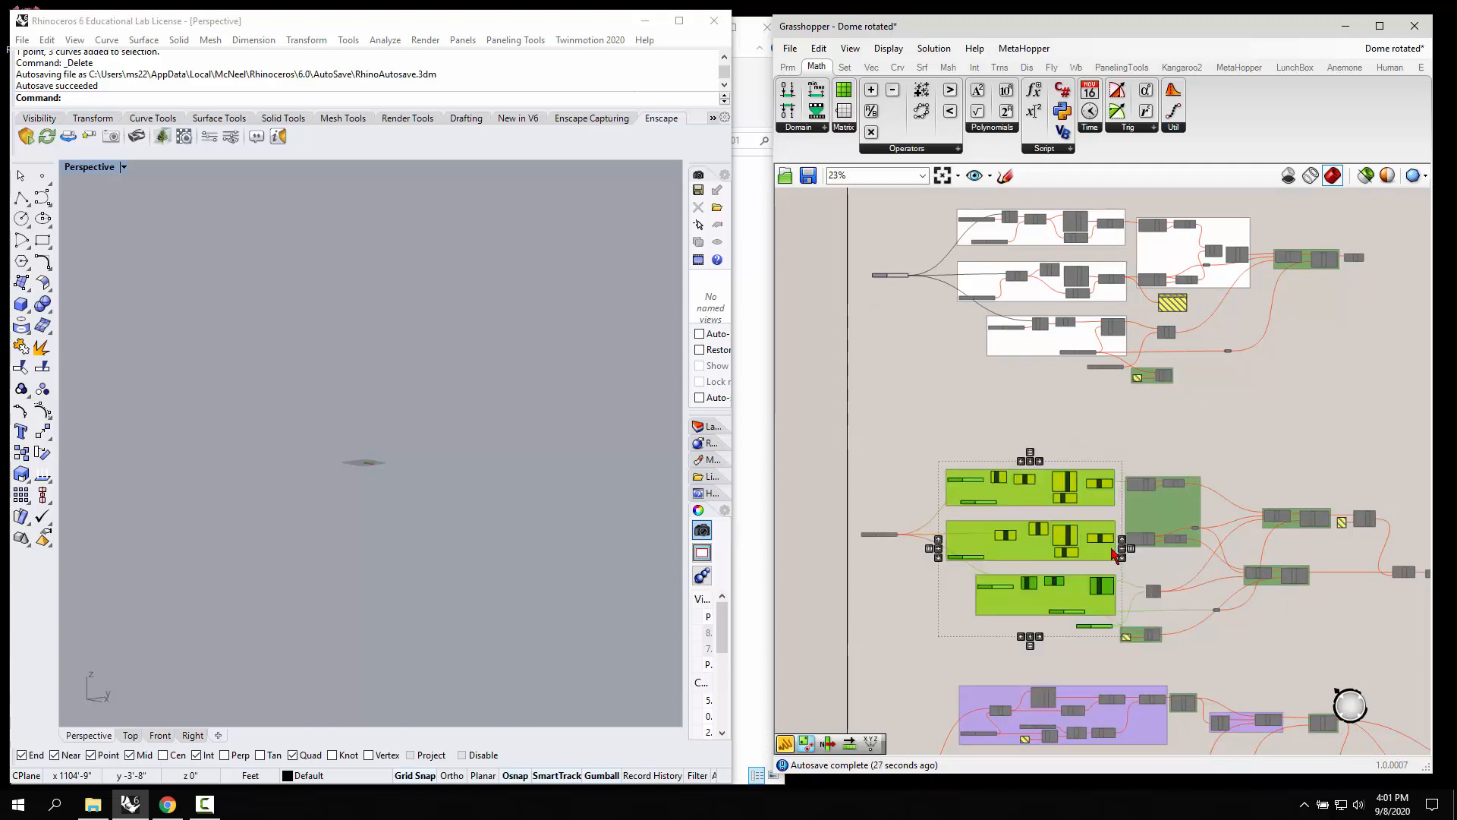
# Step: Turn on the preview of the selected red-group components and view their geometry from above
pyautogui.middleClick(1064, 536)
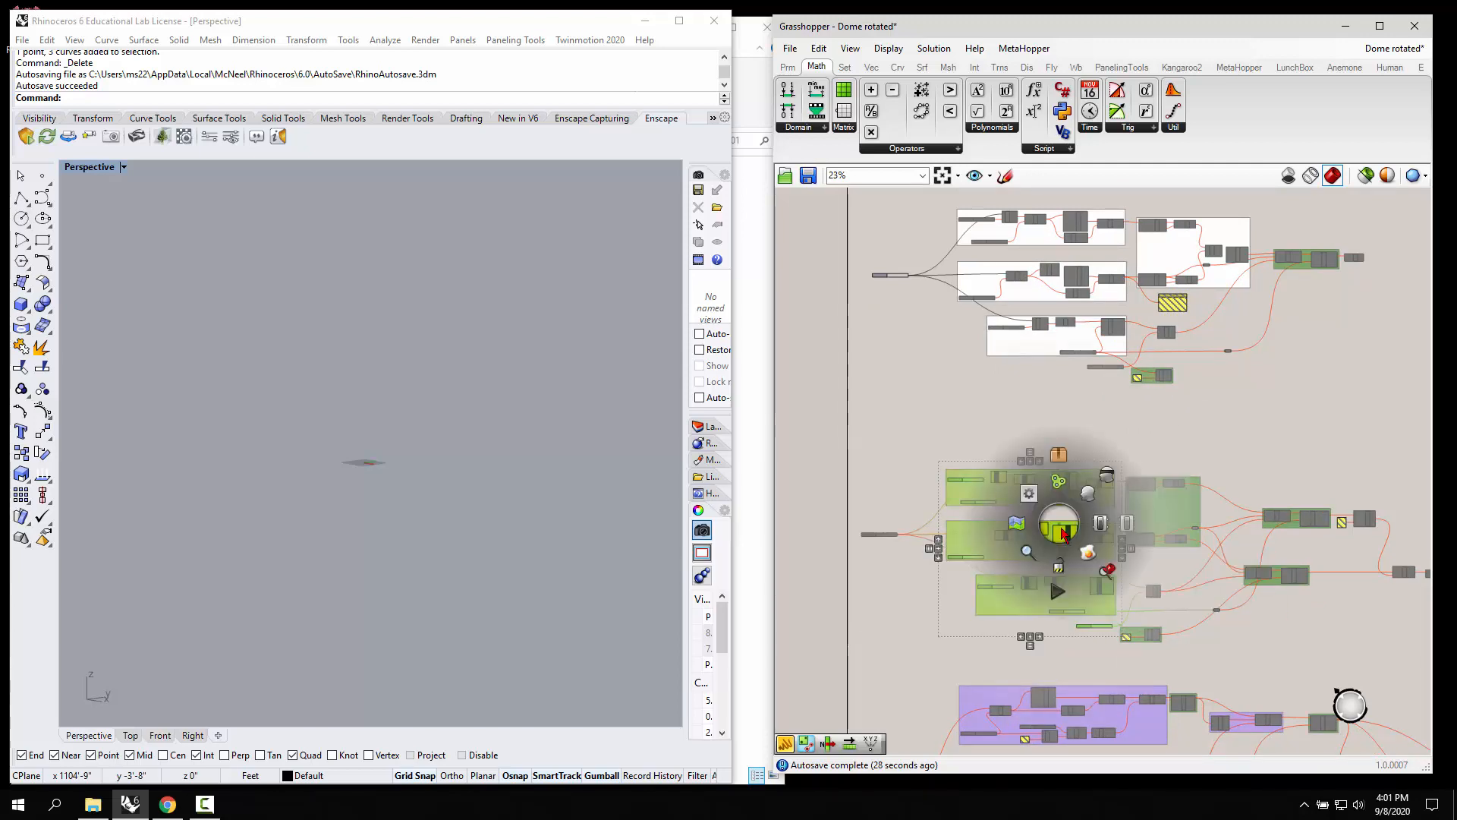
pyautogui.click(1100, 503)
pyautogui.moveTo(413, 494); pyautogui.dragTo(400, 576, button='right')
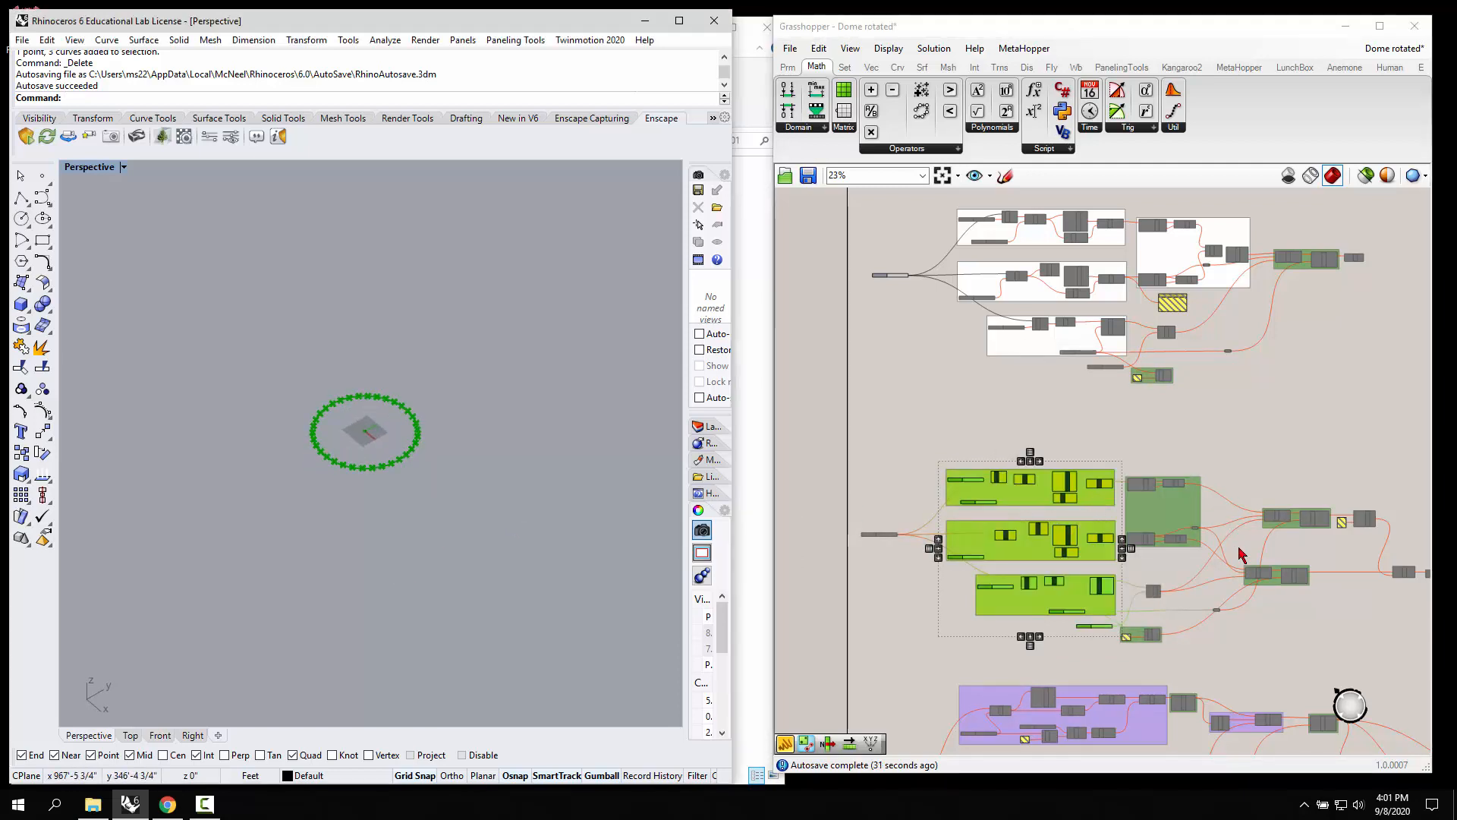
# Step: Enable the main number slider that feeds the three red groups of the second definition
pyautogui.moveTo(1108, 426); pyautogui.dragTo(1225, 570)
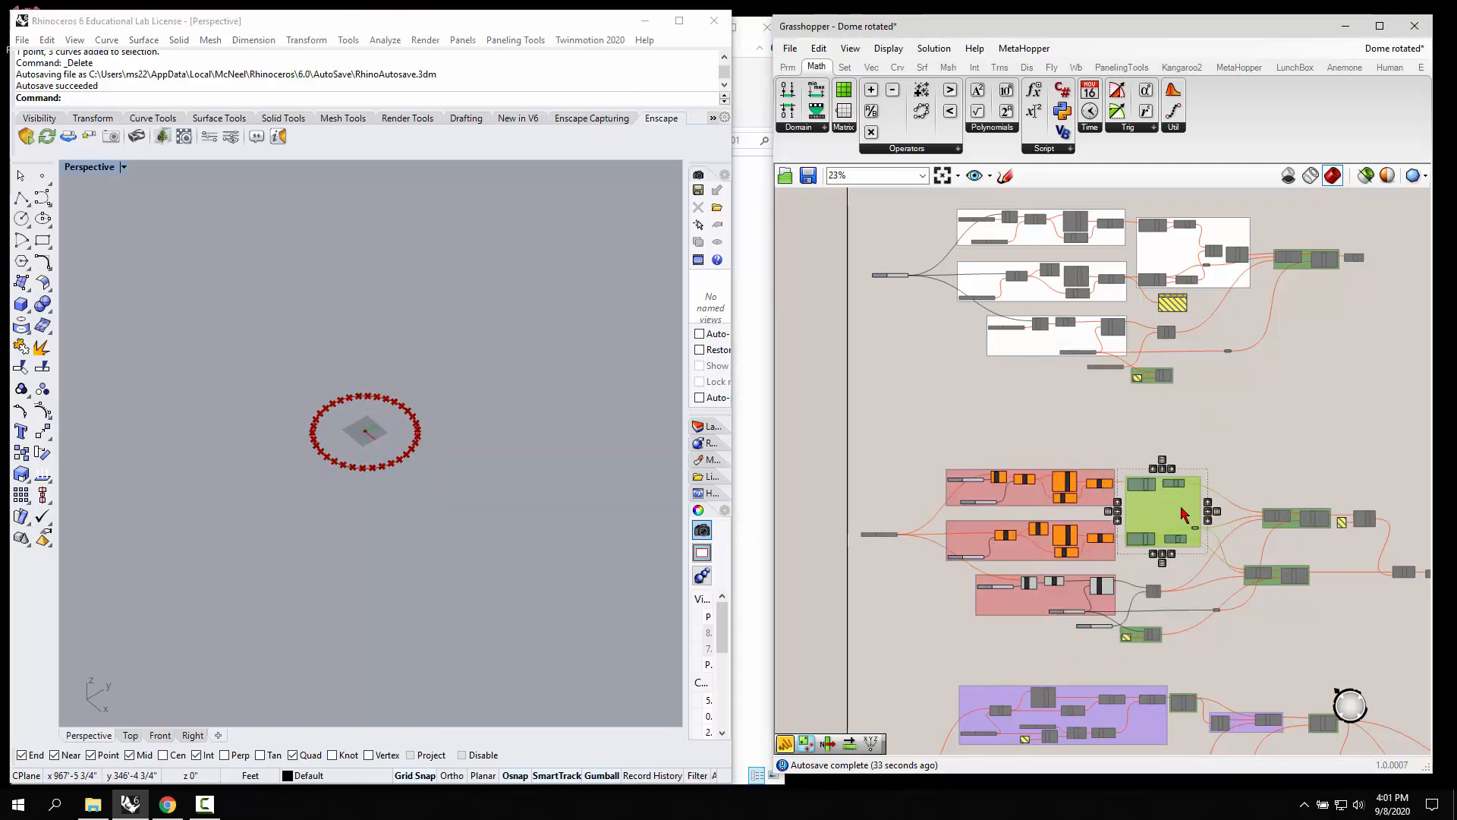
pyautogui.middleClick(1181, 507)
pyautogui.moveTo(815, 501); pyautogui.dragTo(944, 590)
pyautogui.middleClick(885, 560)
pyautogui.click(926, 559)
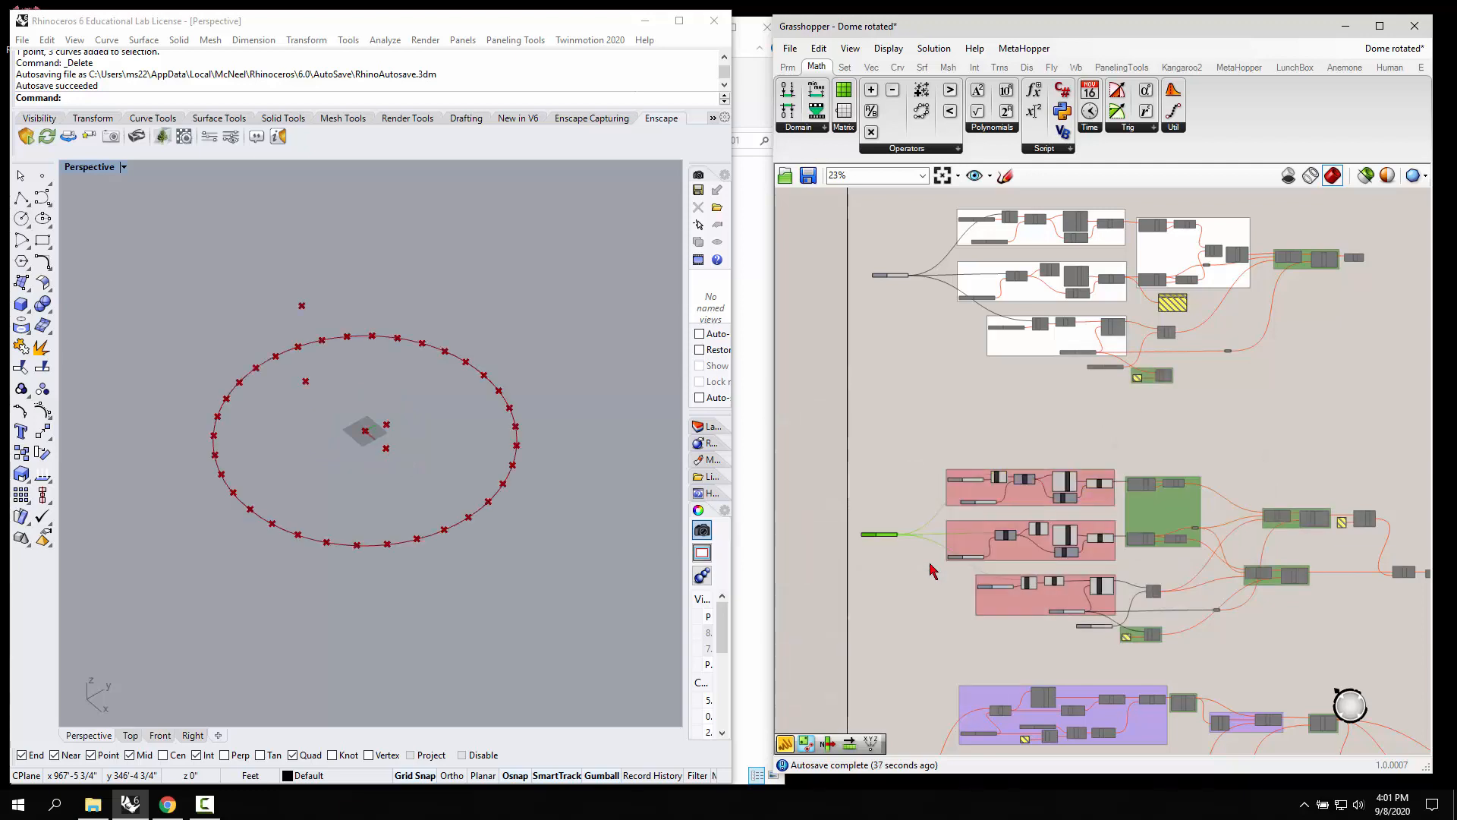
# Step: Enable the components in the green line-creation group beside the upper two red groups
pyautogui.click(885, 464)
pyautogui.moveTo(1110, 444); pyautogui.dragTo(1241, 595)
pyautogui.middleClick(1146, 518)
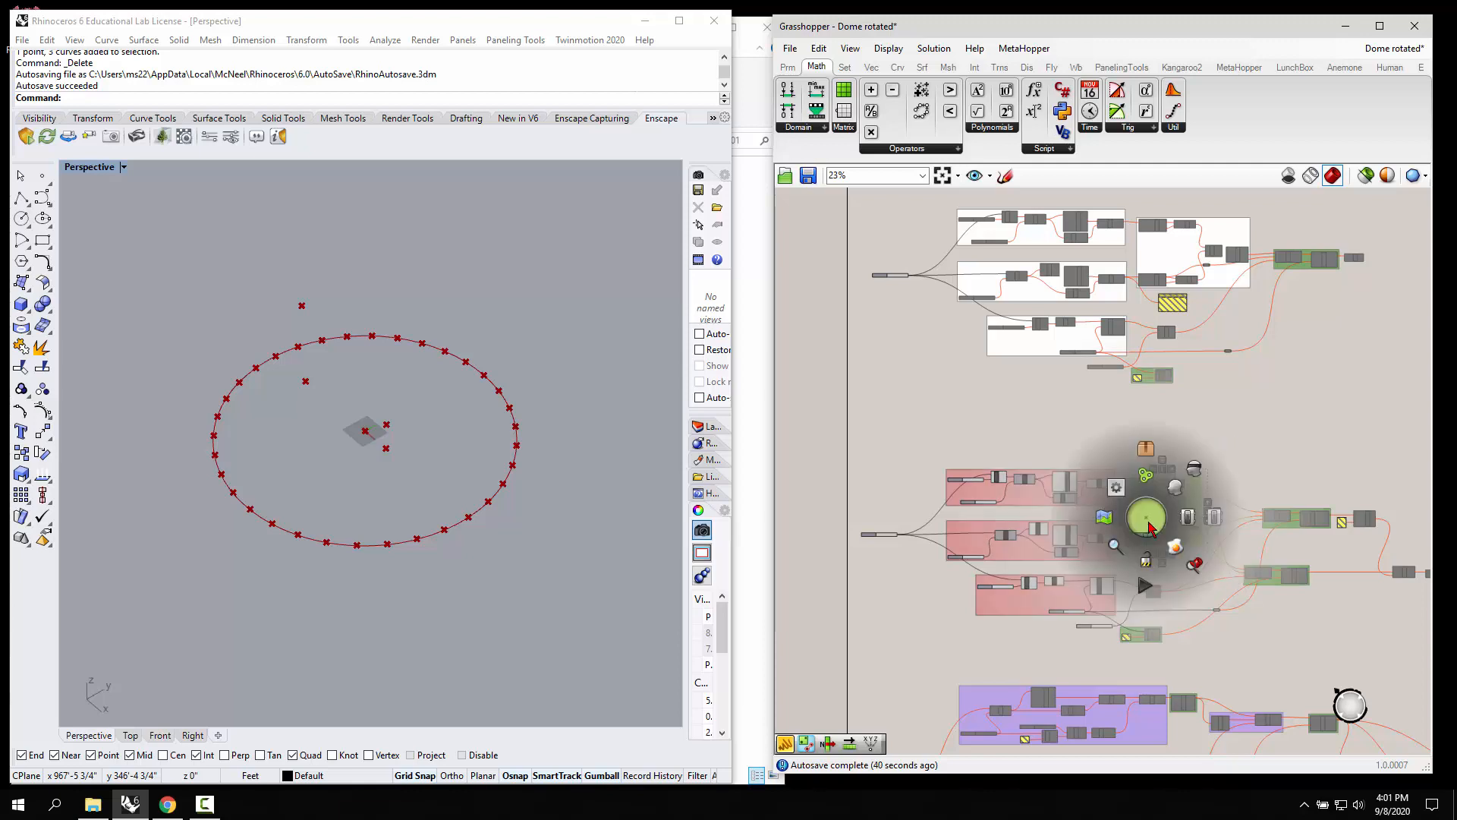
pyautogui.click(1214, 520)
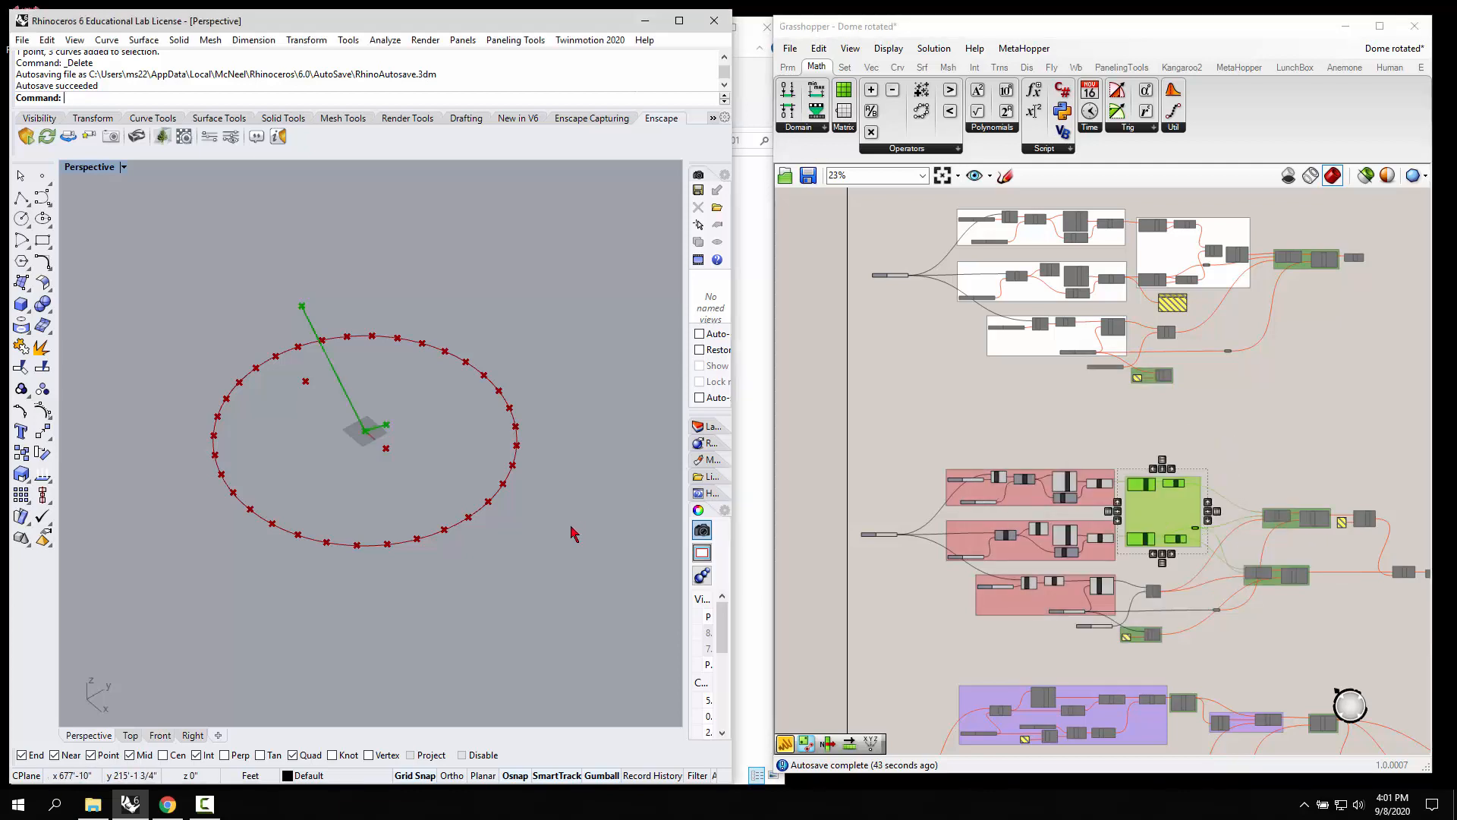
pyautogui.click(1210, 455)
# Step: Enable the Orient and Polar Array components in the second definition's upper "move curve and array" group
pyautogui.moveTo(1210, 455); pyautogui.dragTo(1099, 424, button='right')
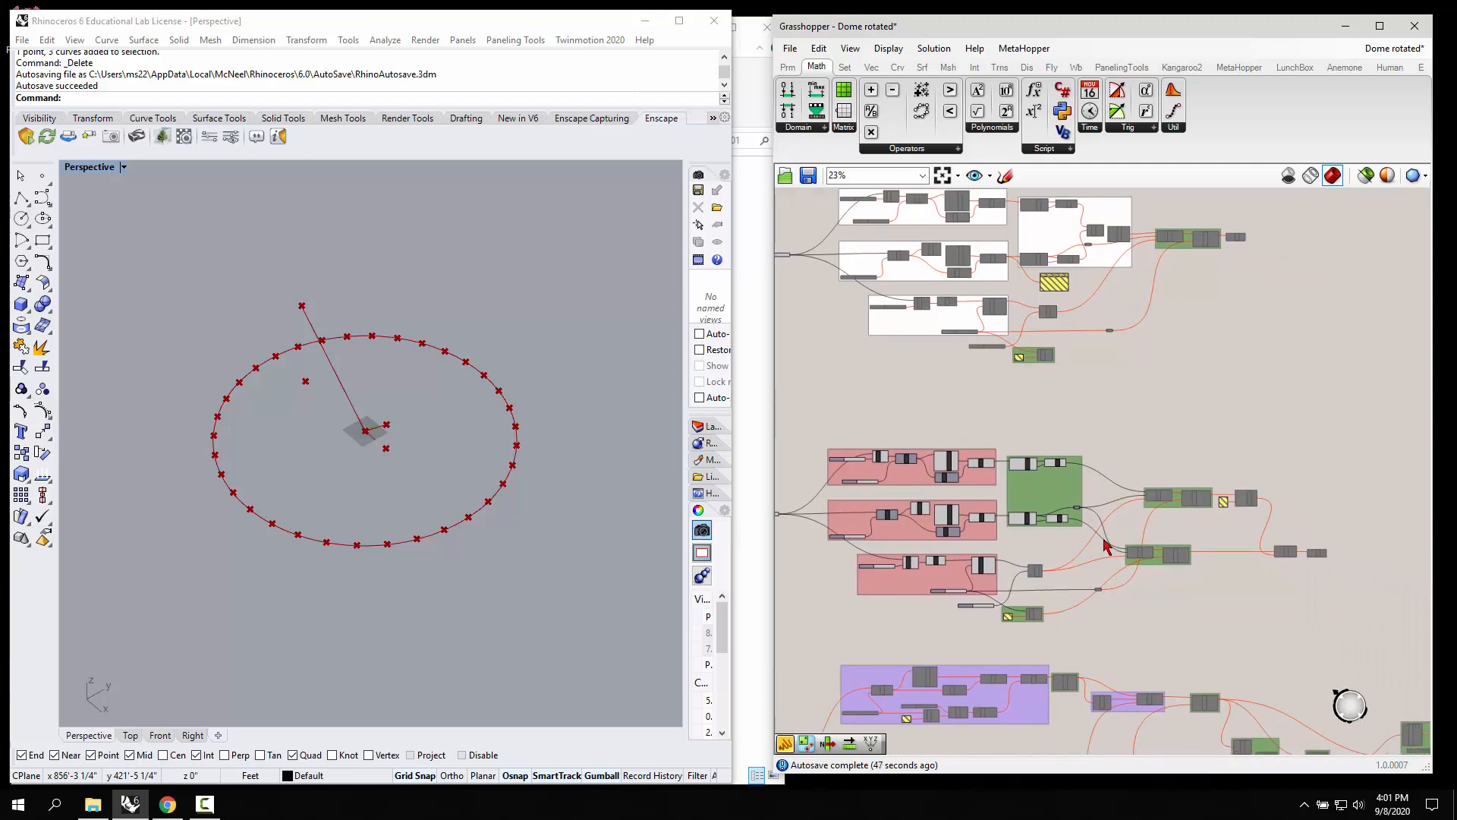
pyautogui.scroll(5, 1107, 547)
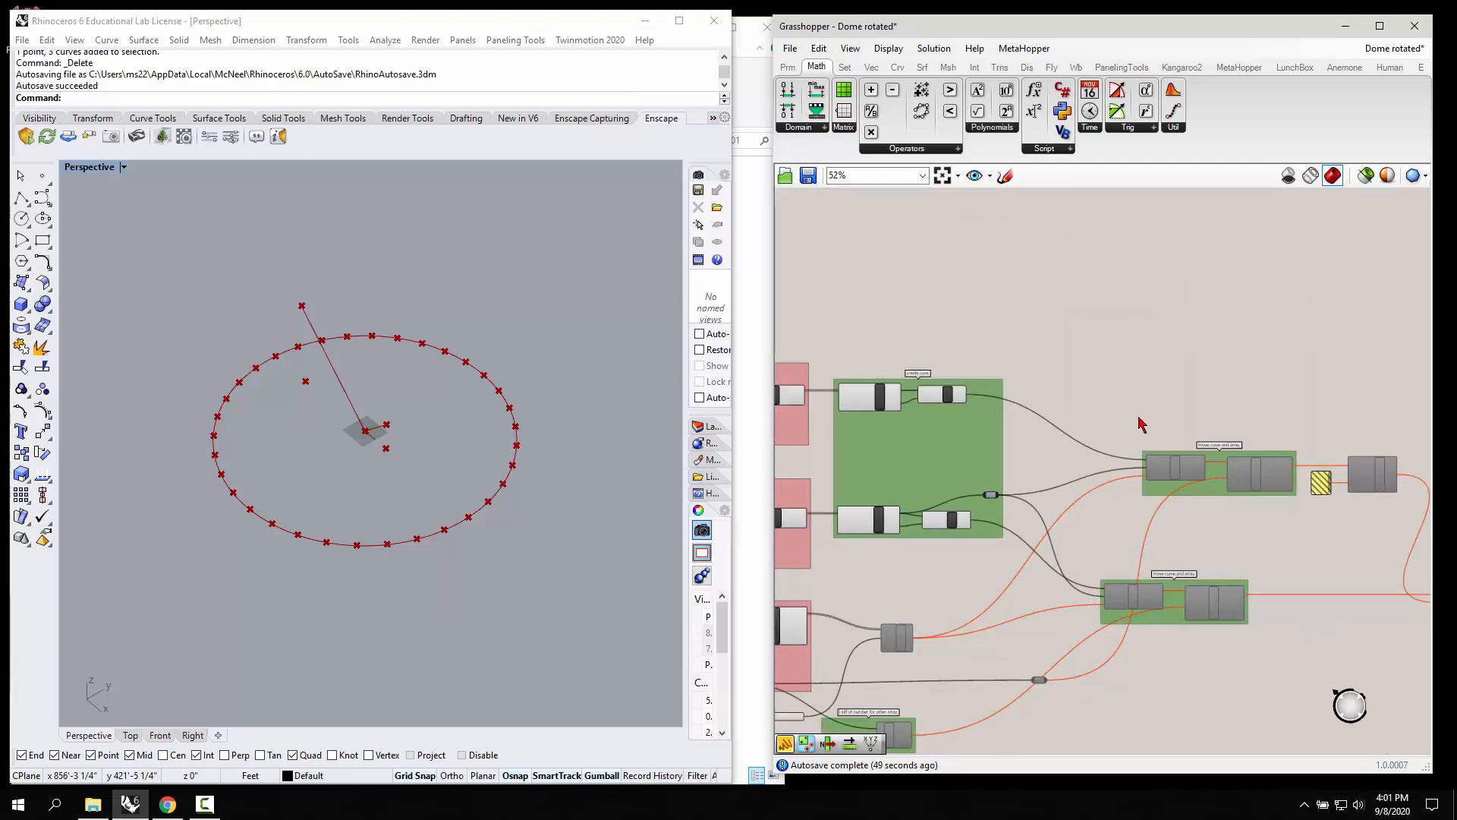
pyautogui.moveTo(1135, 411); pyautogui.dragTo(1321, 532)
pyautogui.middleClick(1235, 479)
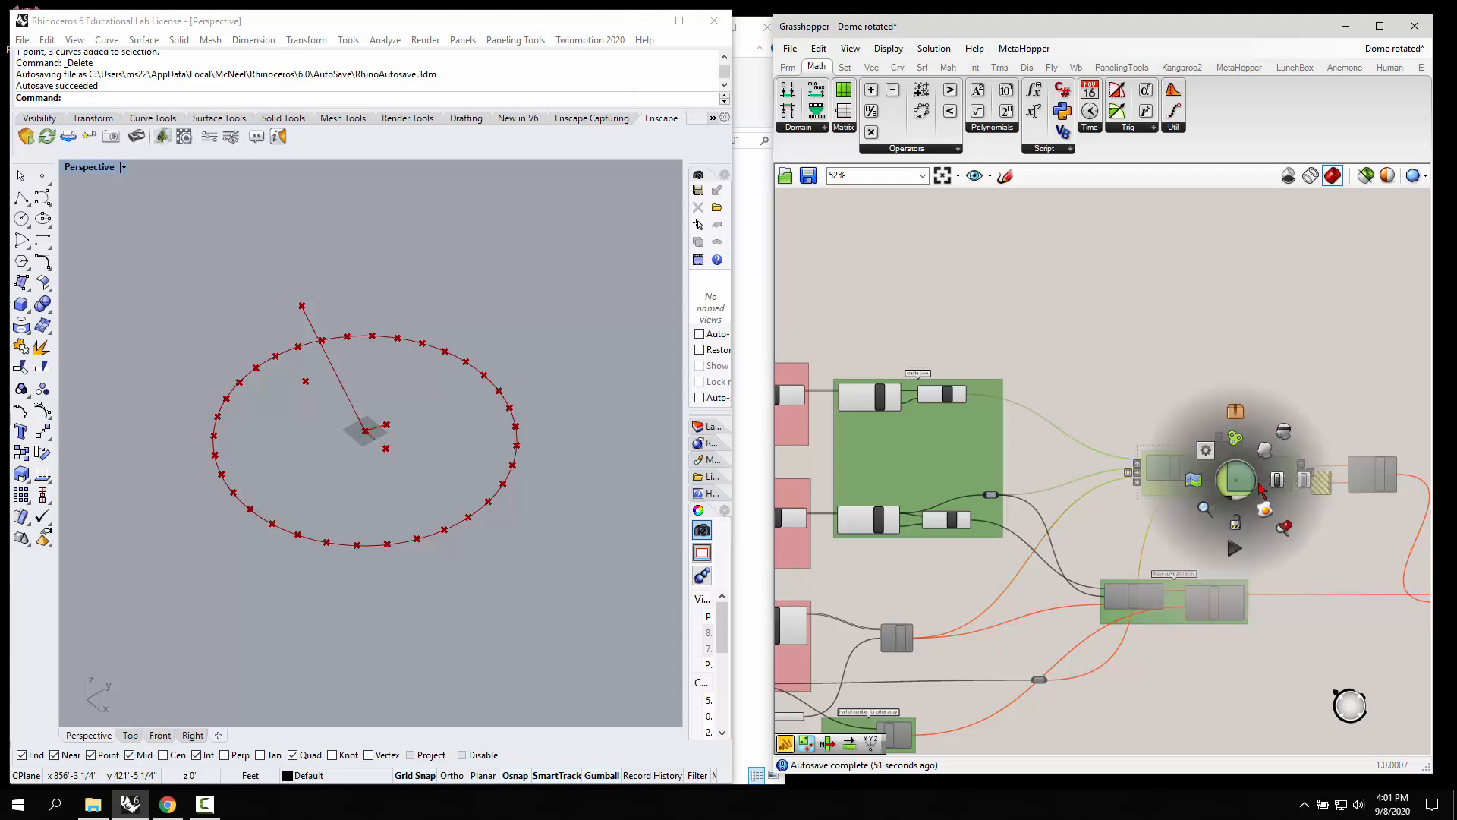
pyautogui.click(1261, 487)
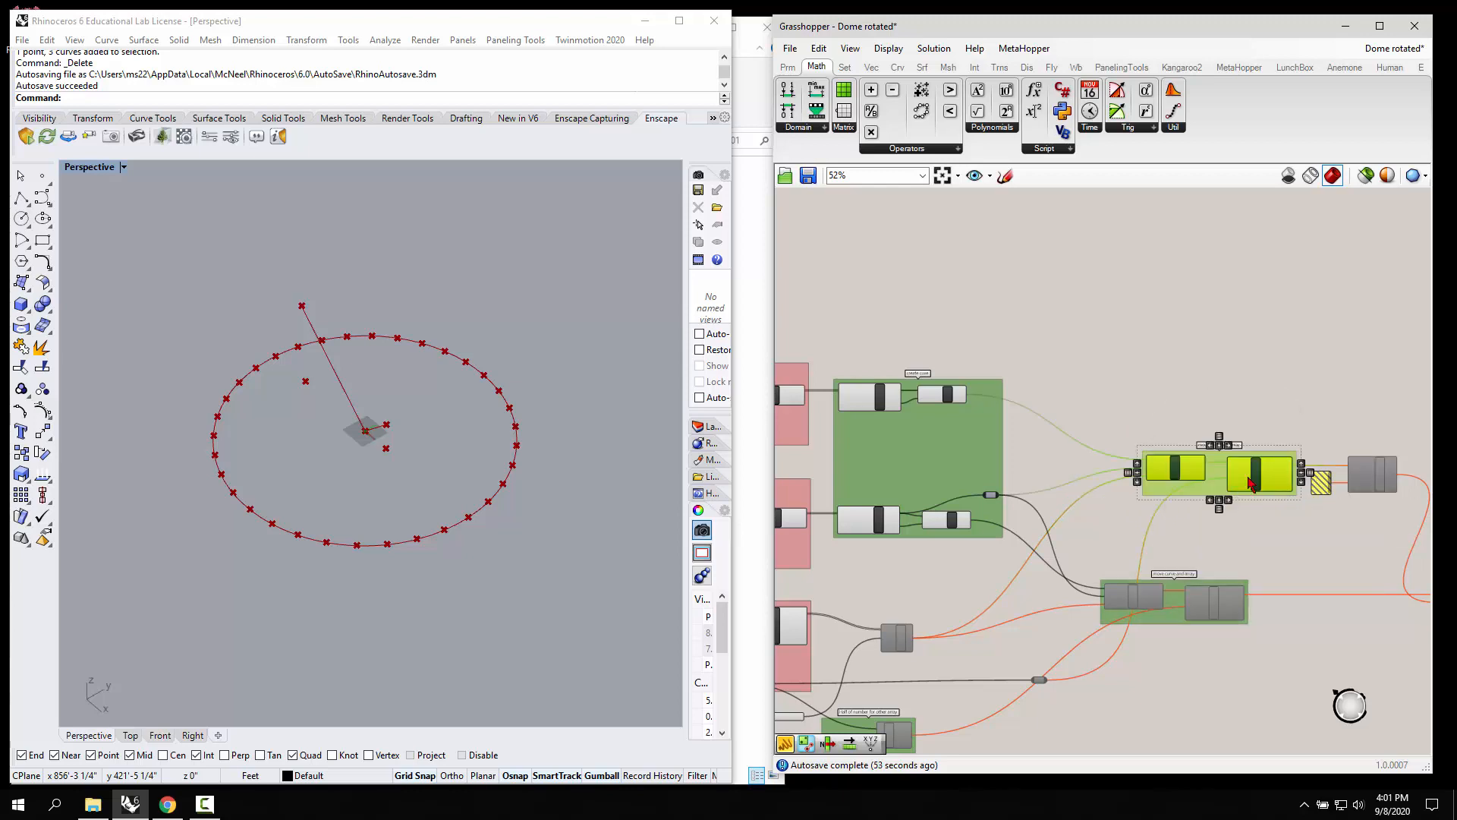
pyautogui.scroll(-3, 1251, 482)
pyautogui.click(1004, 540)
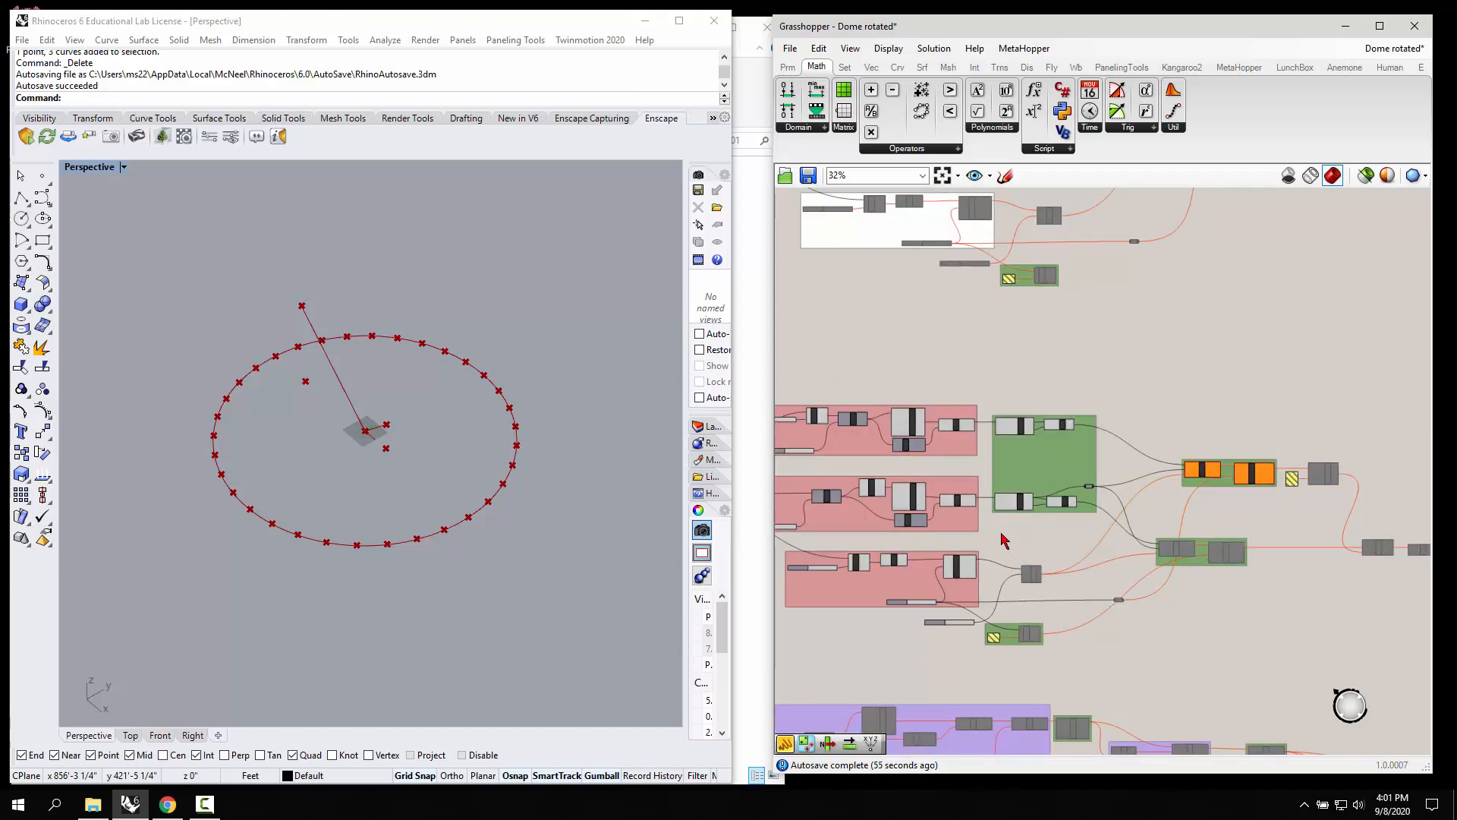
# Step: Enable the List Item component, the relay and the "Half of number for other array" group, and view the arrayed lines from the side
pyautogui.moveTo(981, 518); pyautogui.dragTo(1157, 657)
pyautogui.middleClick(1023, 562)
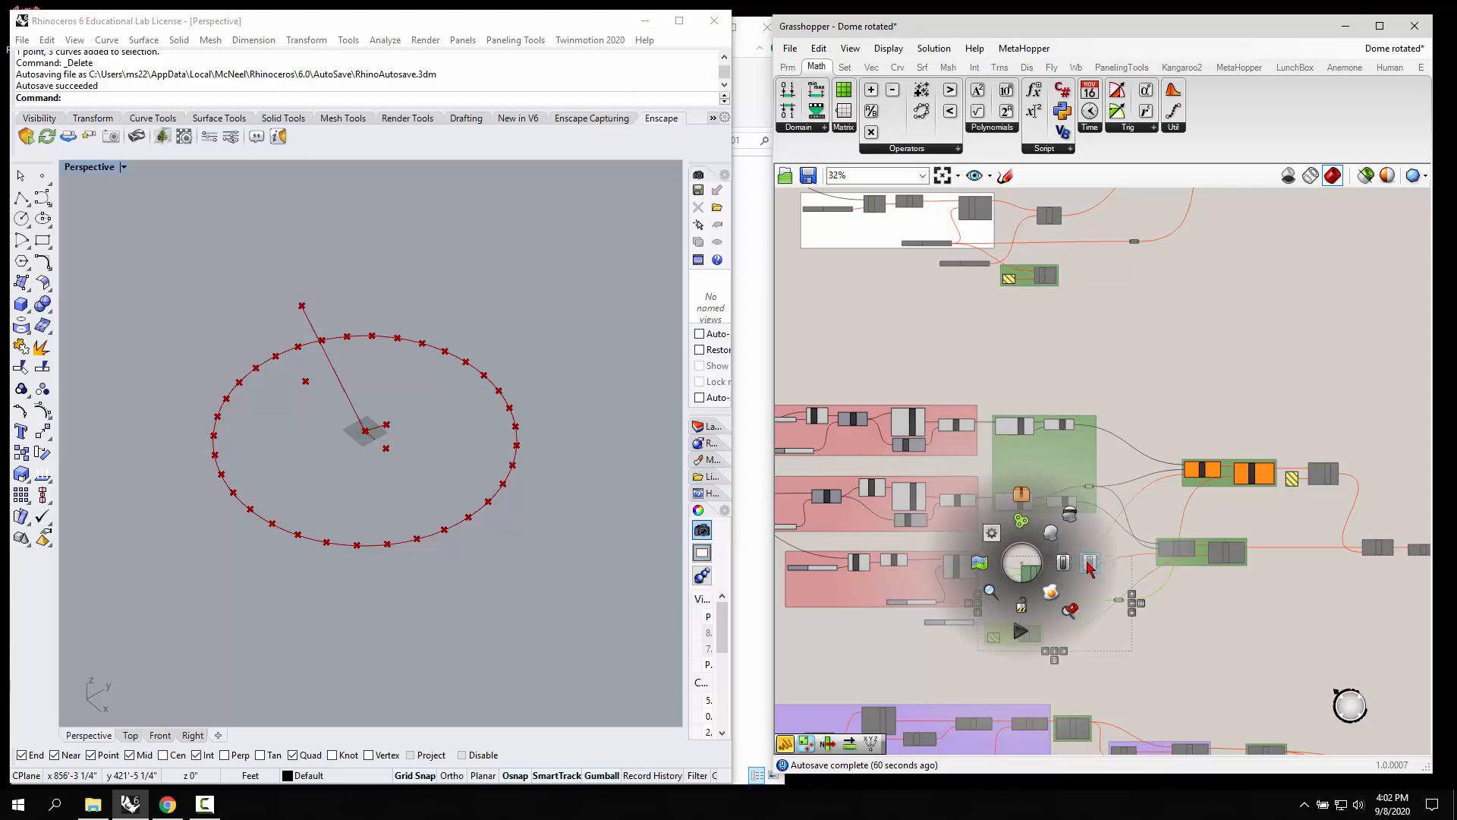
pyautogui.click(1090, 565)
pyautogui.click(512, 553)
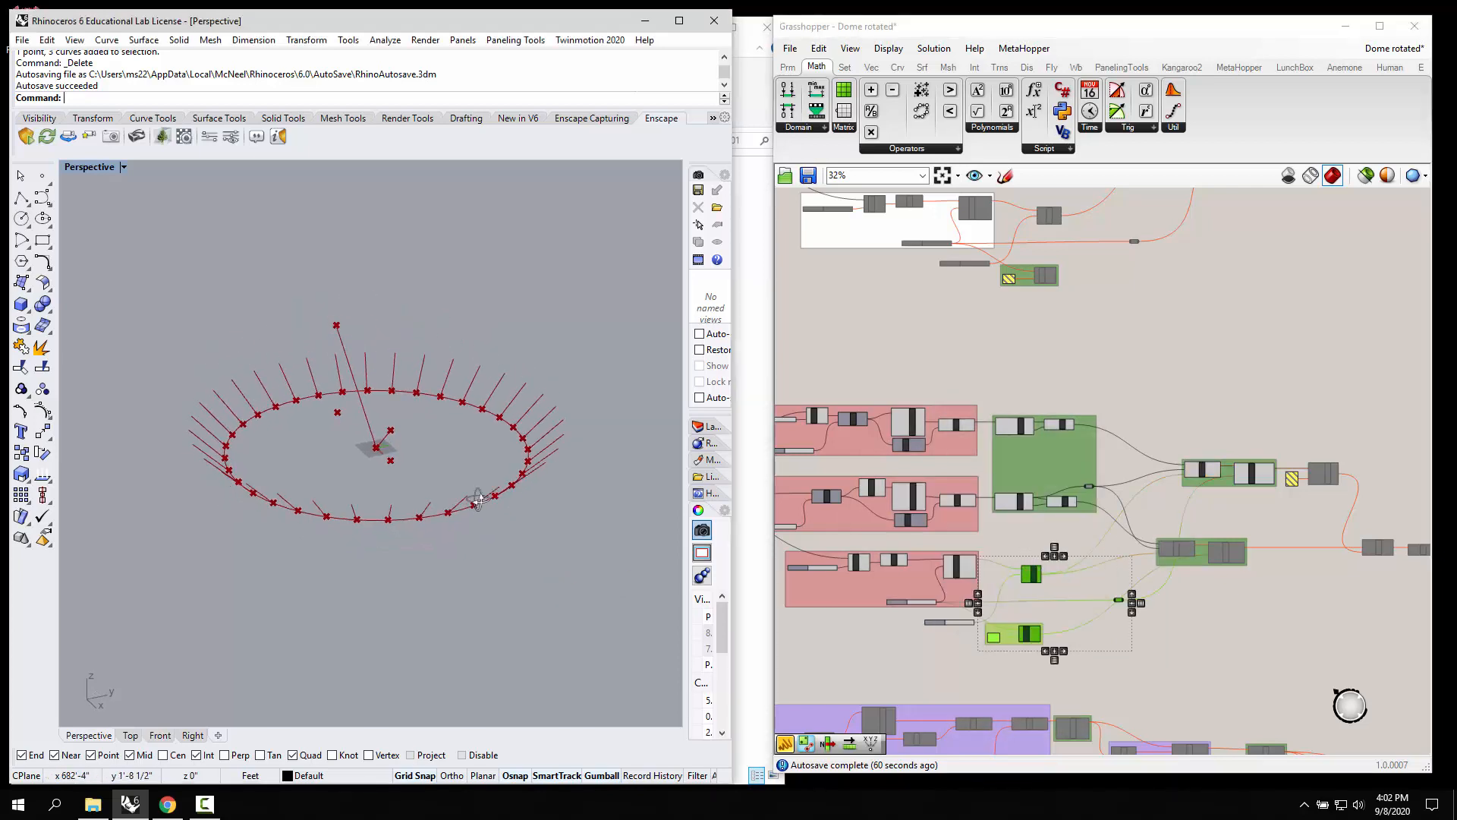
pyautogui.moveTo(478, 501); pyautogui.dragTo(569, 497, button='right')
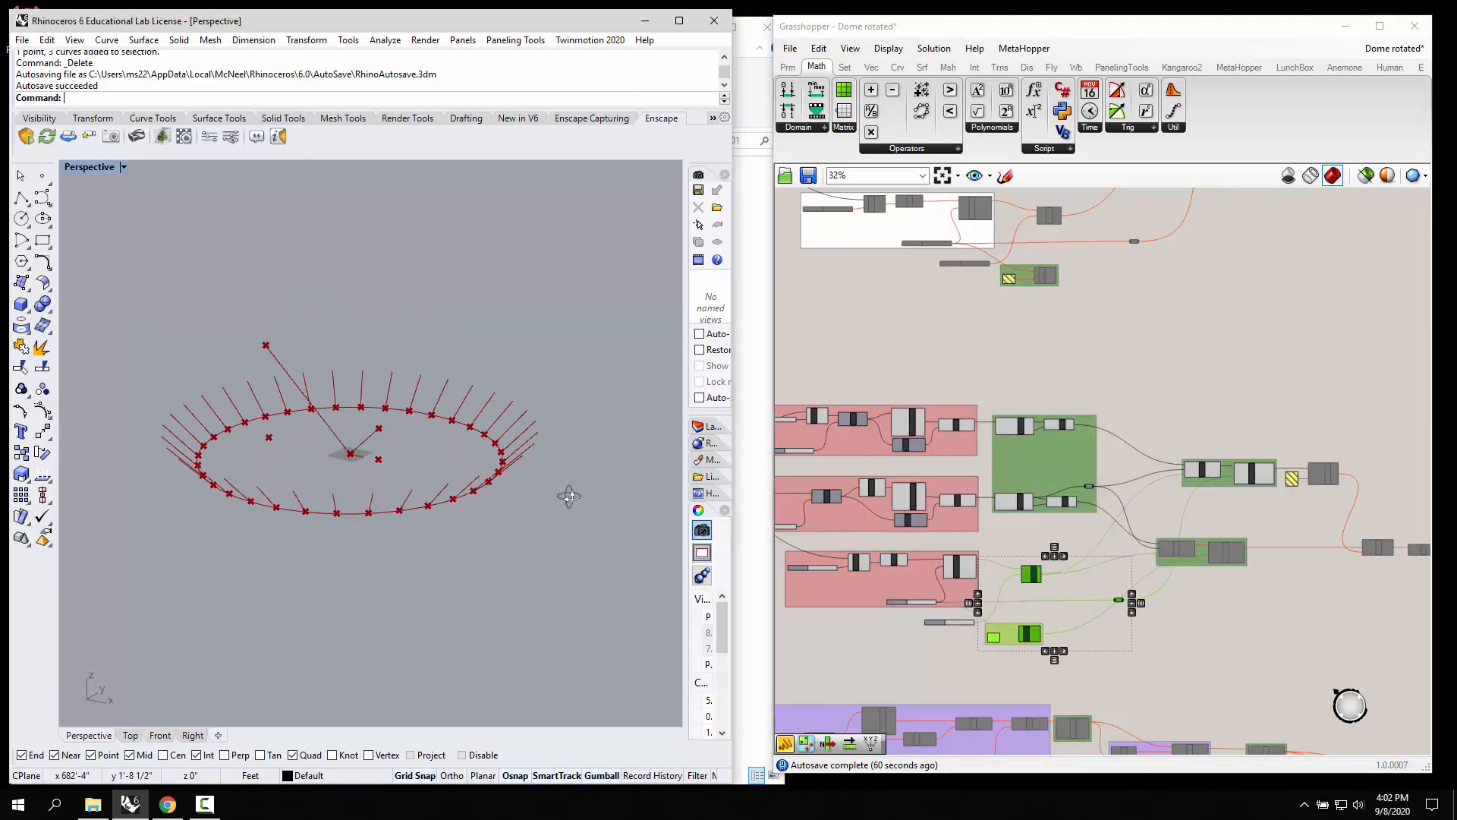
# Step: Enable the lower "move curve and array" group and view both line arrays from another angle
pyautogui.click(1327, 611)
pyautogui.moveTo(1148, 511); pyautogui.dragTo(1282, 607)
pyautogui.middleClick(1238, 552)
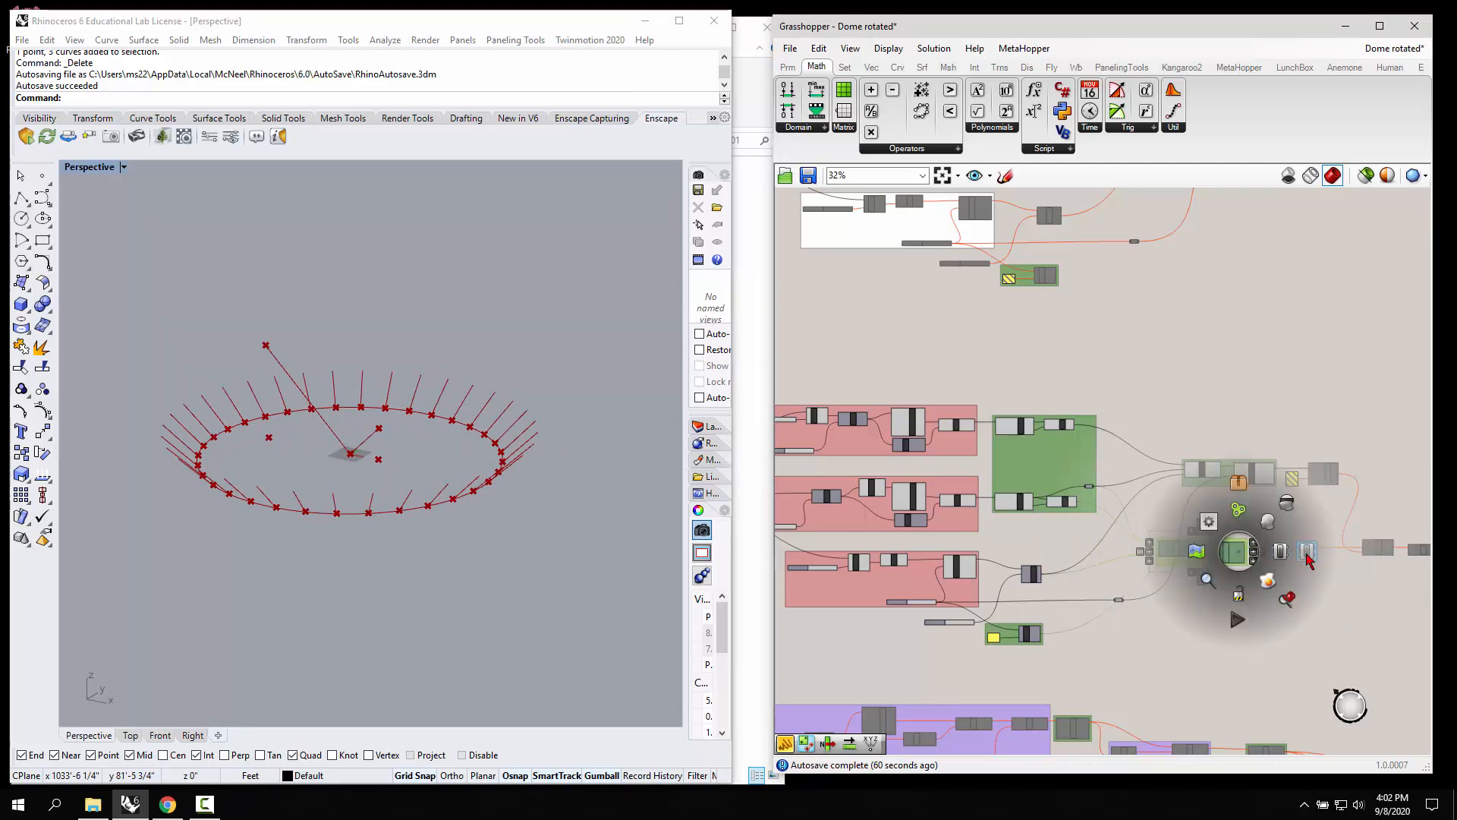
pyautogui.click(1288, 560)
pyautogui.click(1285, 618)
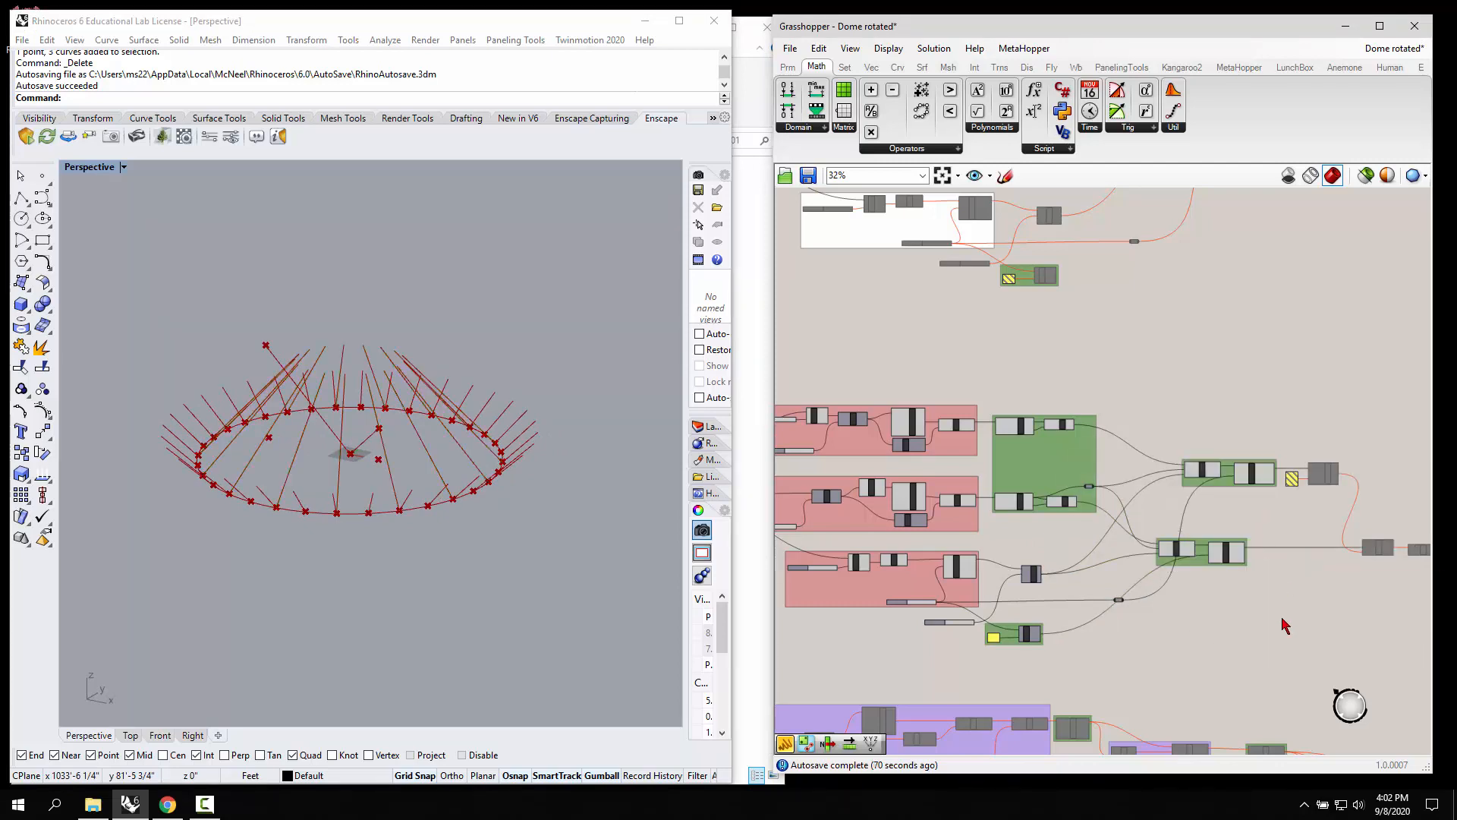
pyautogui.moveTo(521, 595); pyautogui.dragTo(327, 584, button='right')
# Step: Enable the Cull Pattern component and its pattern panel after the upper Polar Array
pyautogui.scroll(-3, 1034, 456)
pyautogui.scroll(5, 1115, 471)
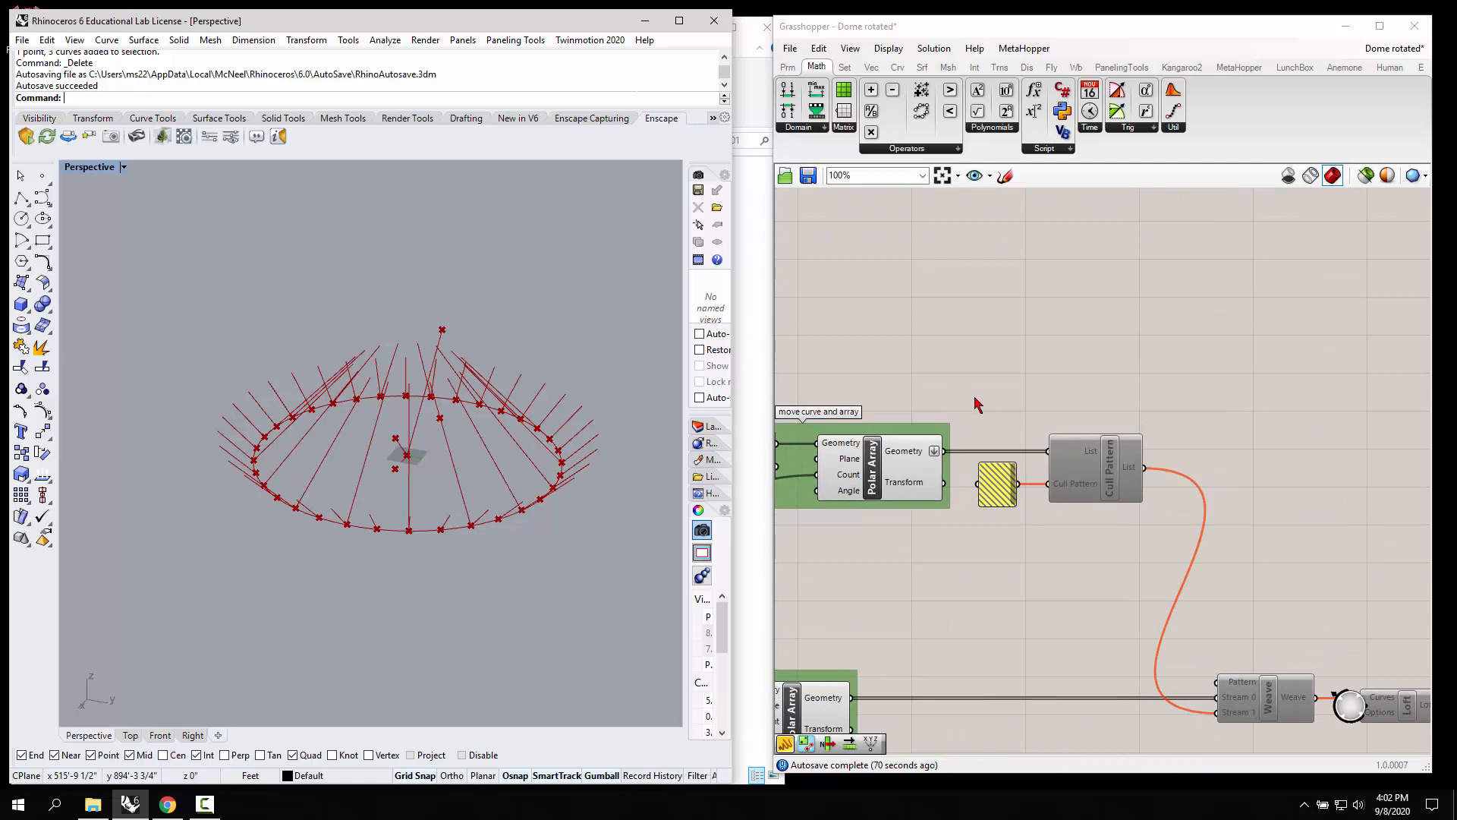
pyautogui.moveTo(960, 398); pyautogui.dragTo(1182, 558)
pyautogui.middleClick(1116, 472)
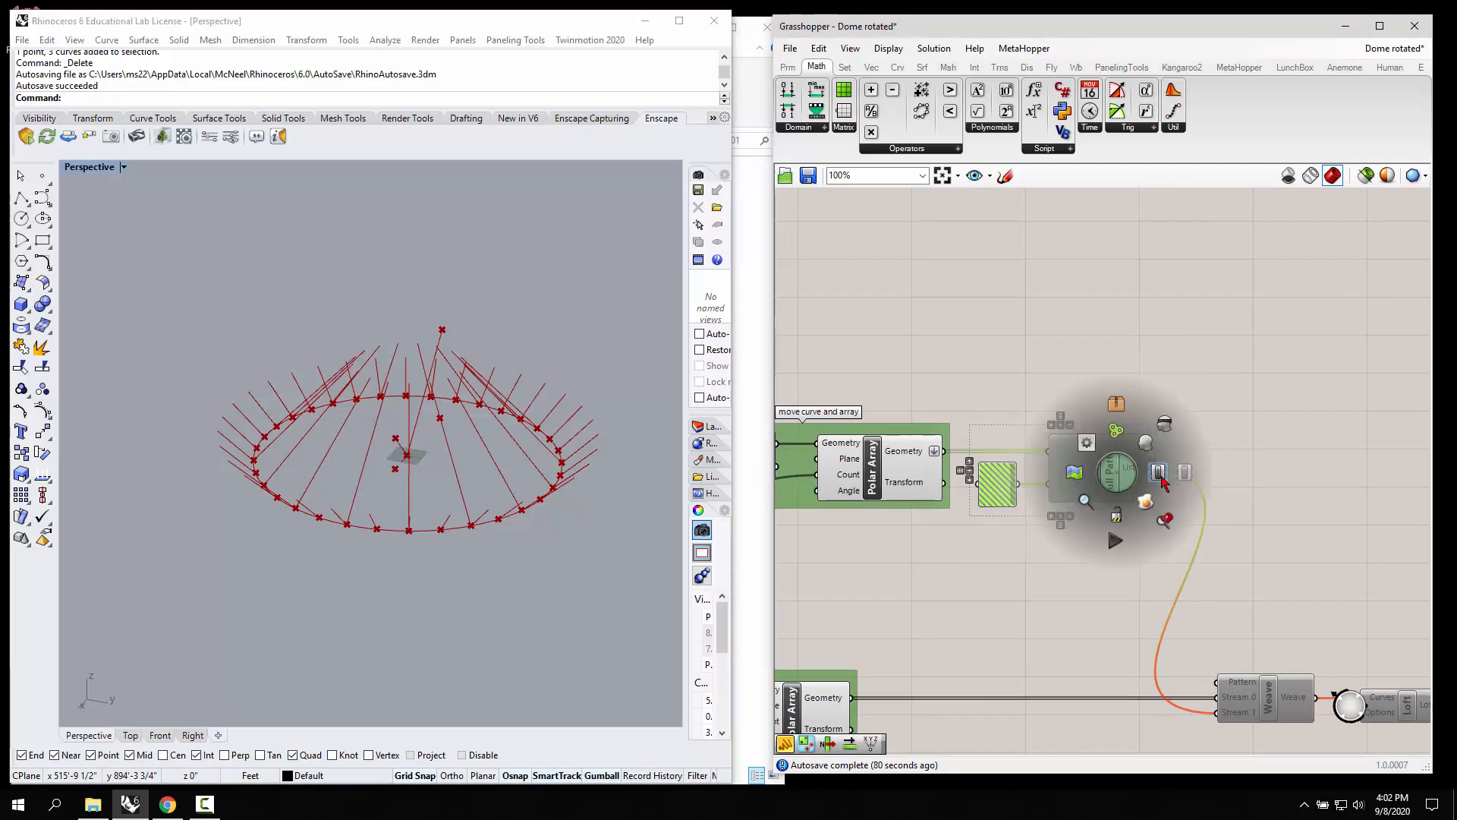
pyautogui.click(1159, 474)
pyautogui.scroll(-2, 1062, 416)
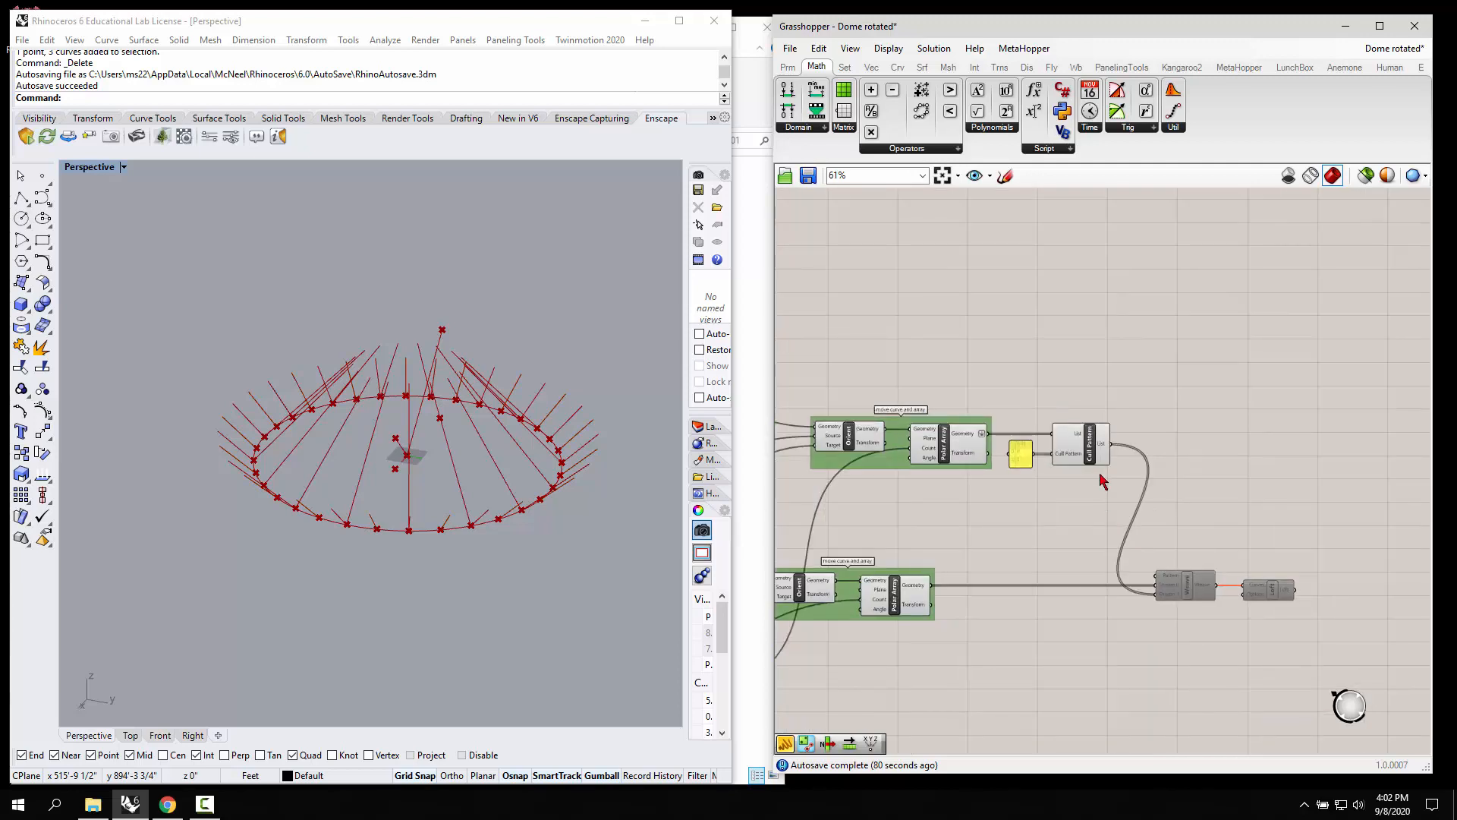
pyautogui.scroll(-5, 1079, 454)
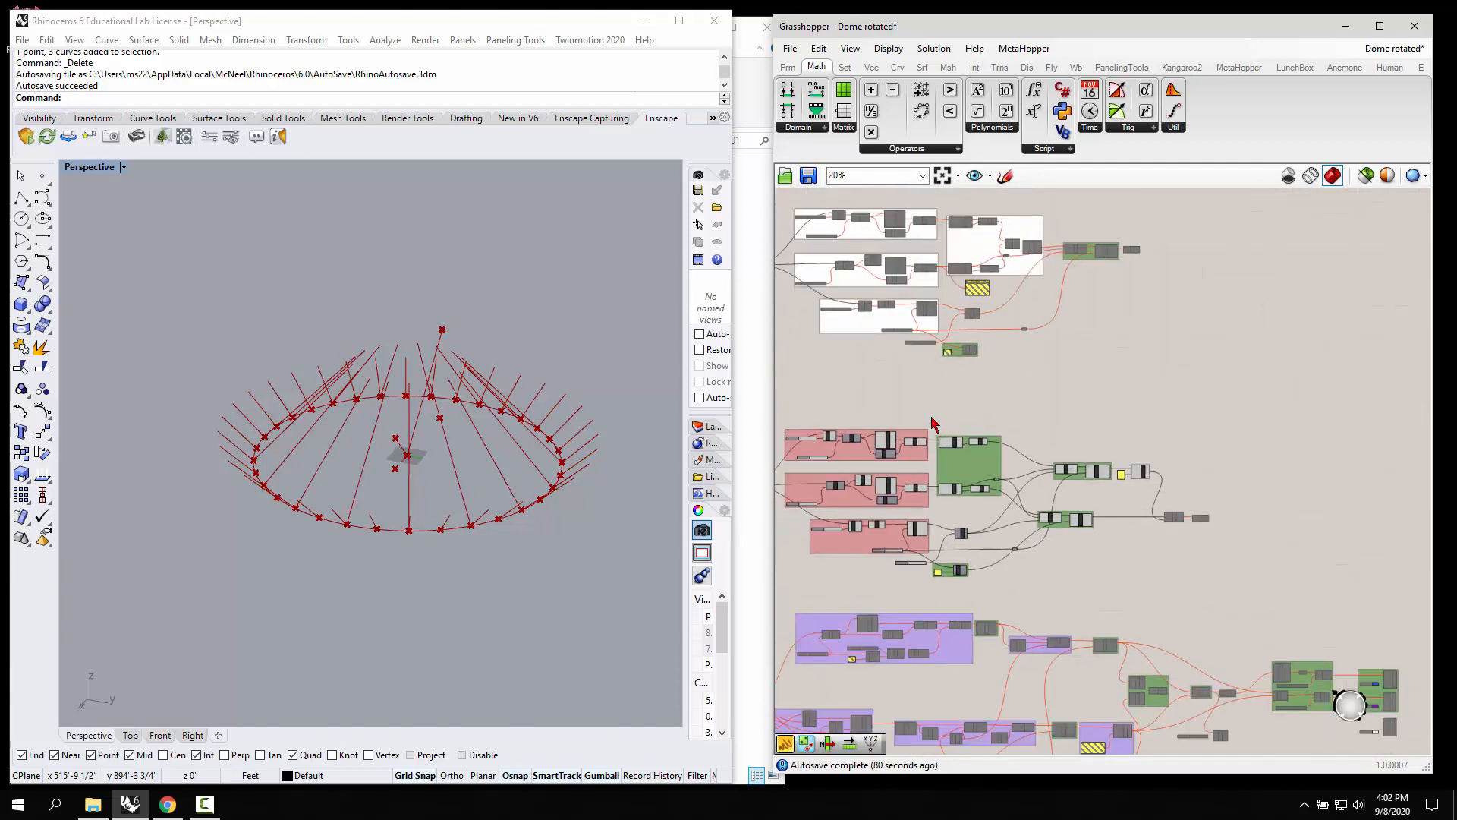
# Step: Turn off the preview of all second-definition components that come before the Cull Pattern component
pyautogui.moveTo(787, 400); pyautogui.dragTo(1117, 594)
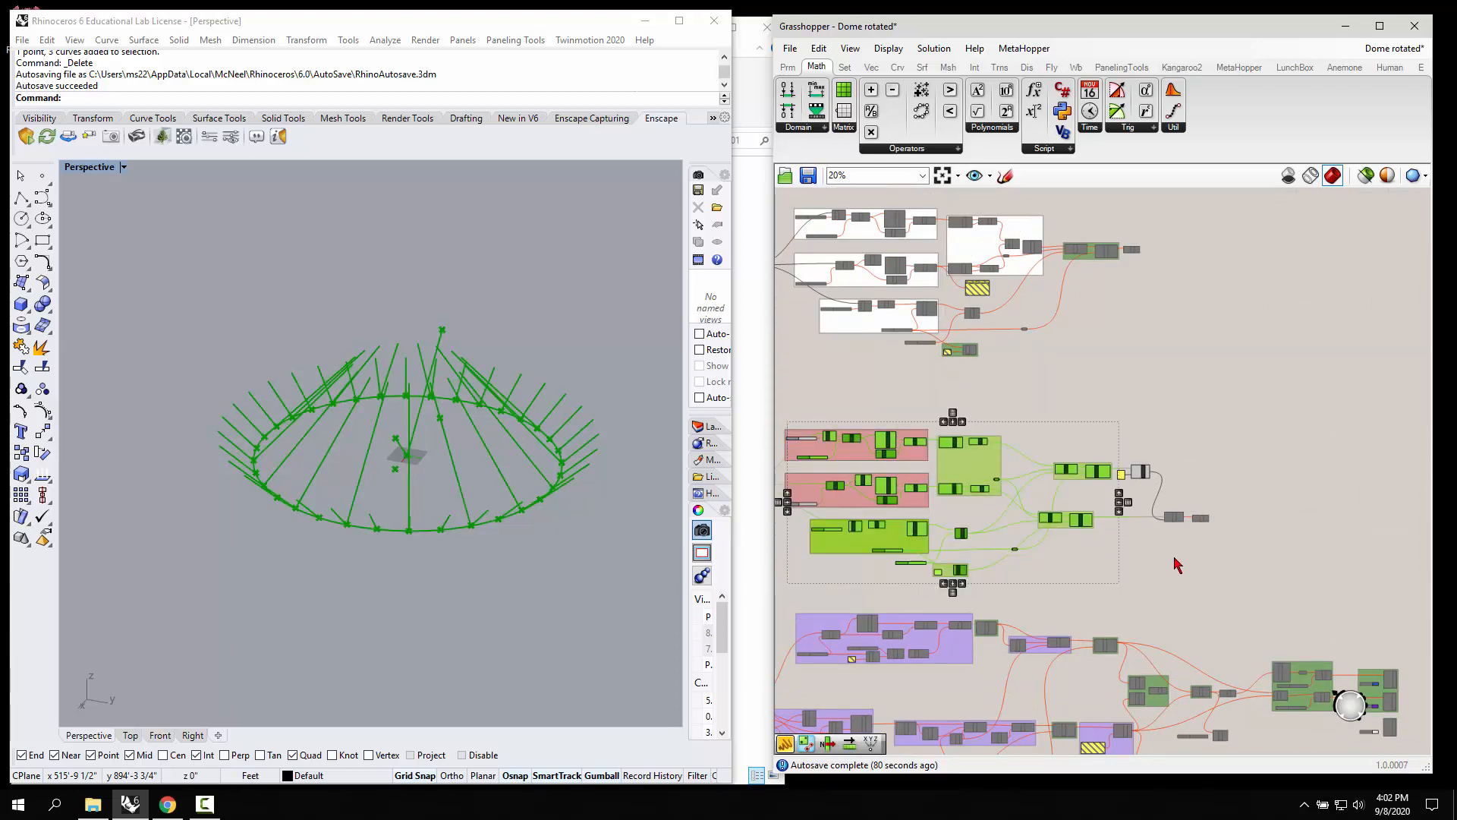
pyautogui.click(827, 408)
pyautogui.moveTo(785, 402); pyautogui.dragTo(1143, 621)
pyautogui.middleClick(1119, 582)
pyautogui.click(1161, 582)
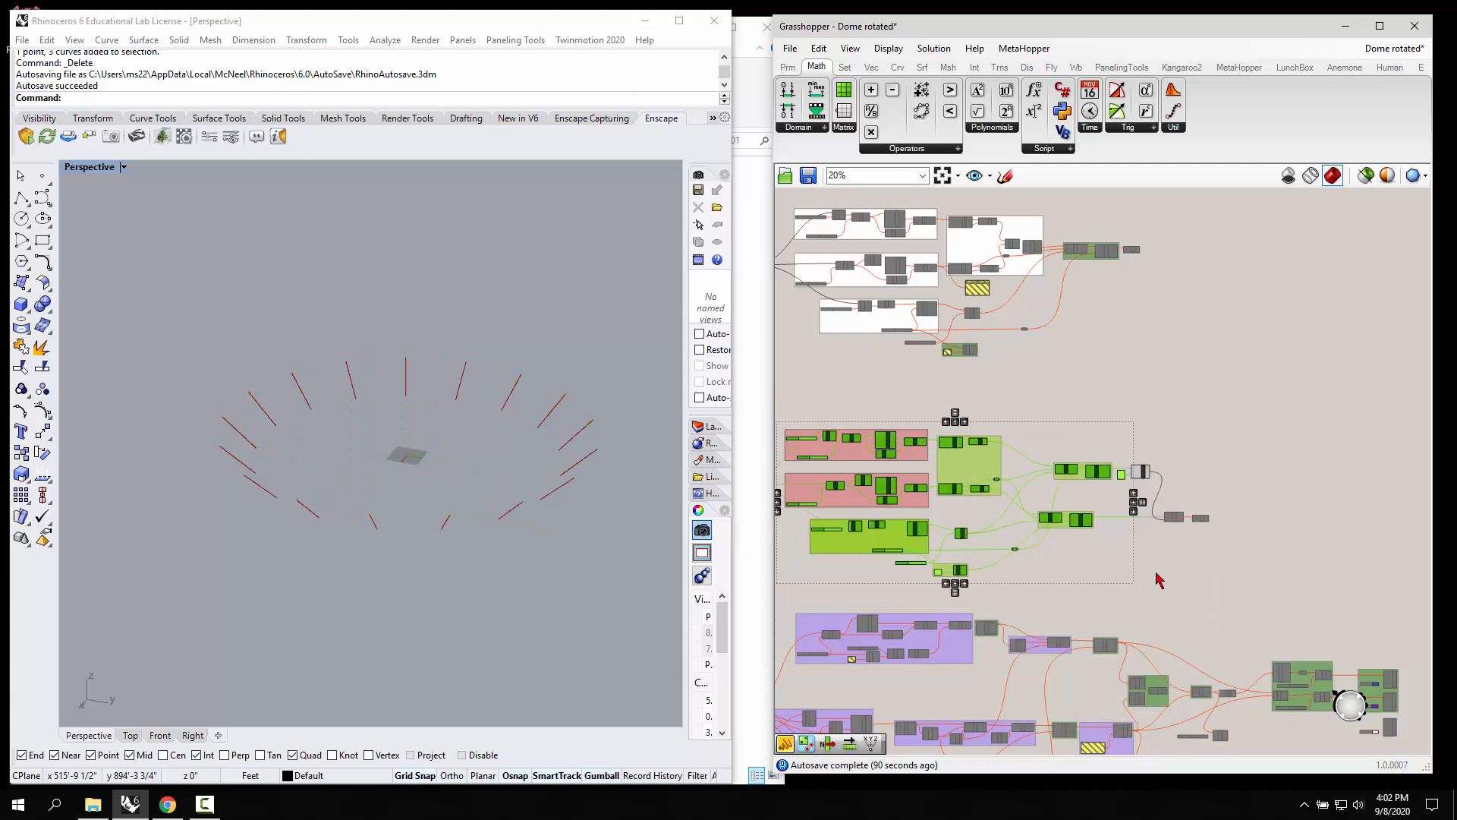
pyautogui.click(960, 508)
# Step: Turn the preview back on for the Orient and Polar Array components in the lower "move curve and array" group and view the lines
pyautogui.scroll(3, 960, 508)
pyautogui.moveTo(927, 497); pyautogui.dragTo(1082, 585)
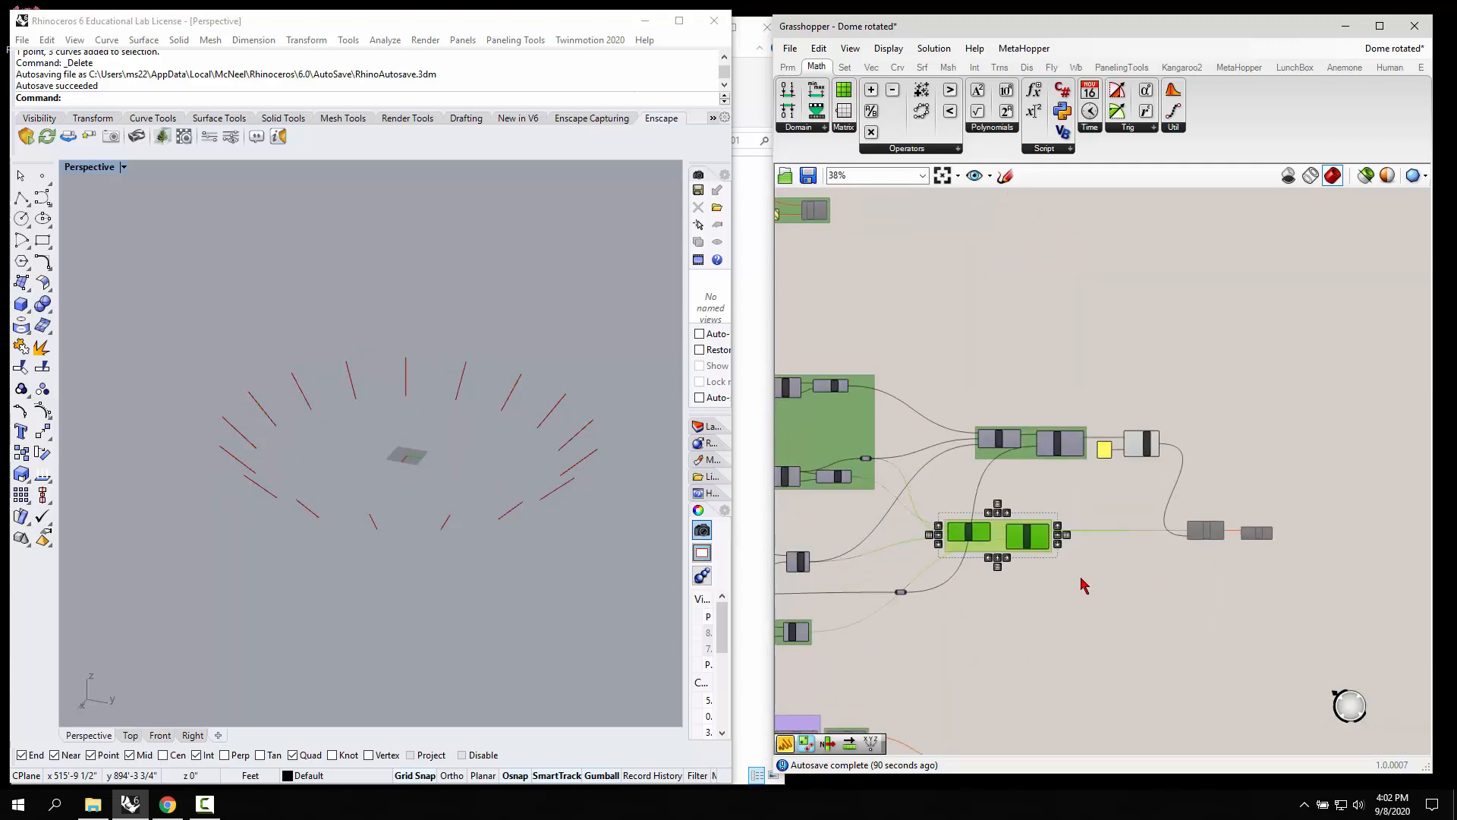
pyautogui.middleClick(1077, 573)
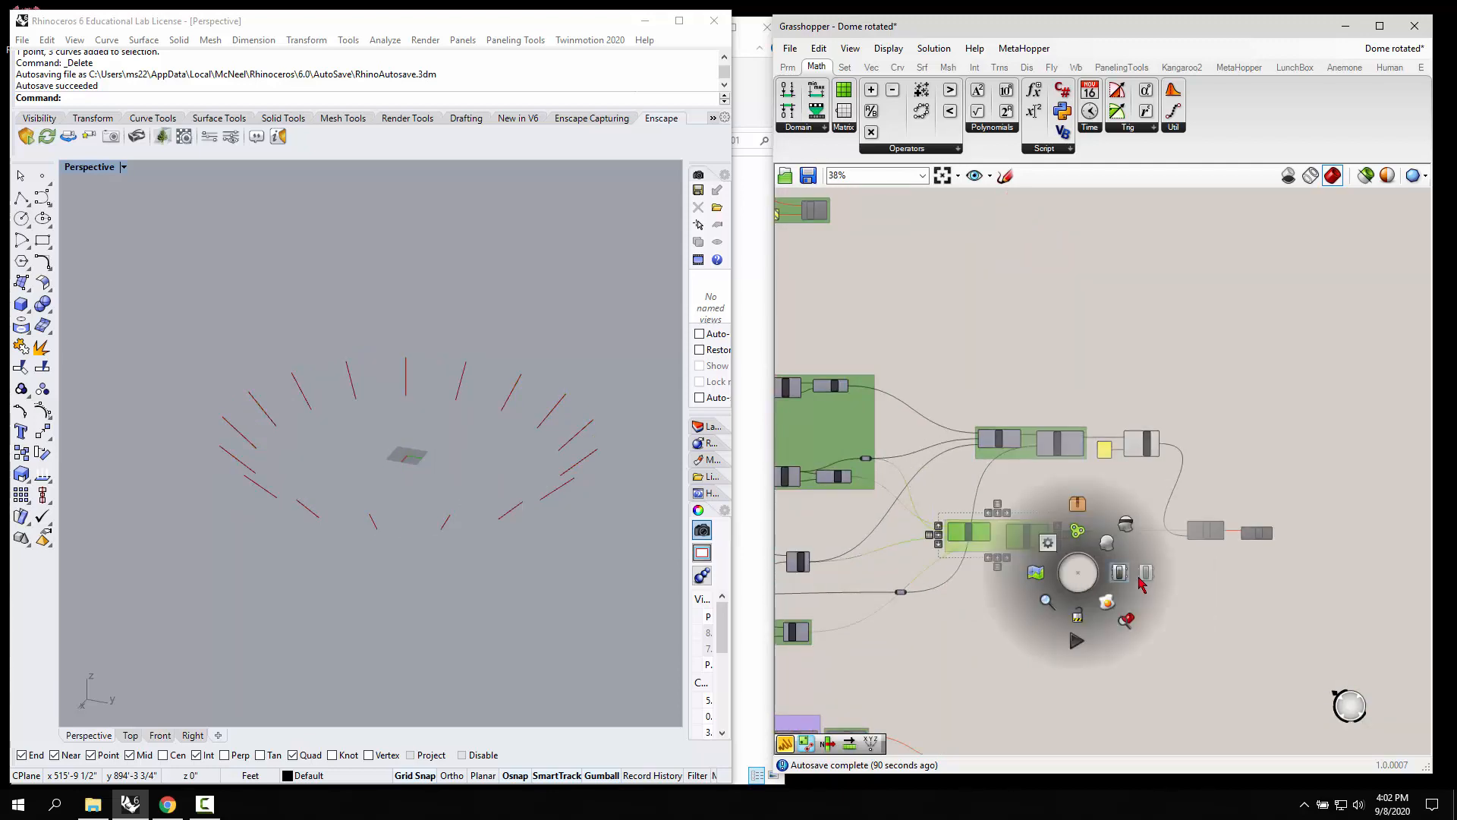
pyautogui.click(1109, 548)
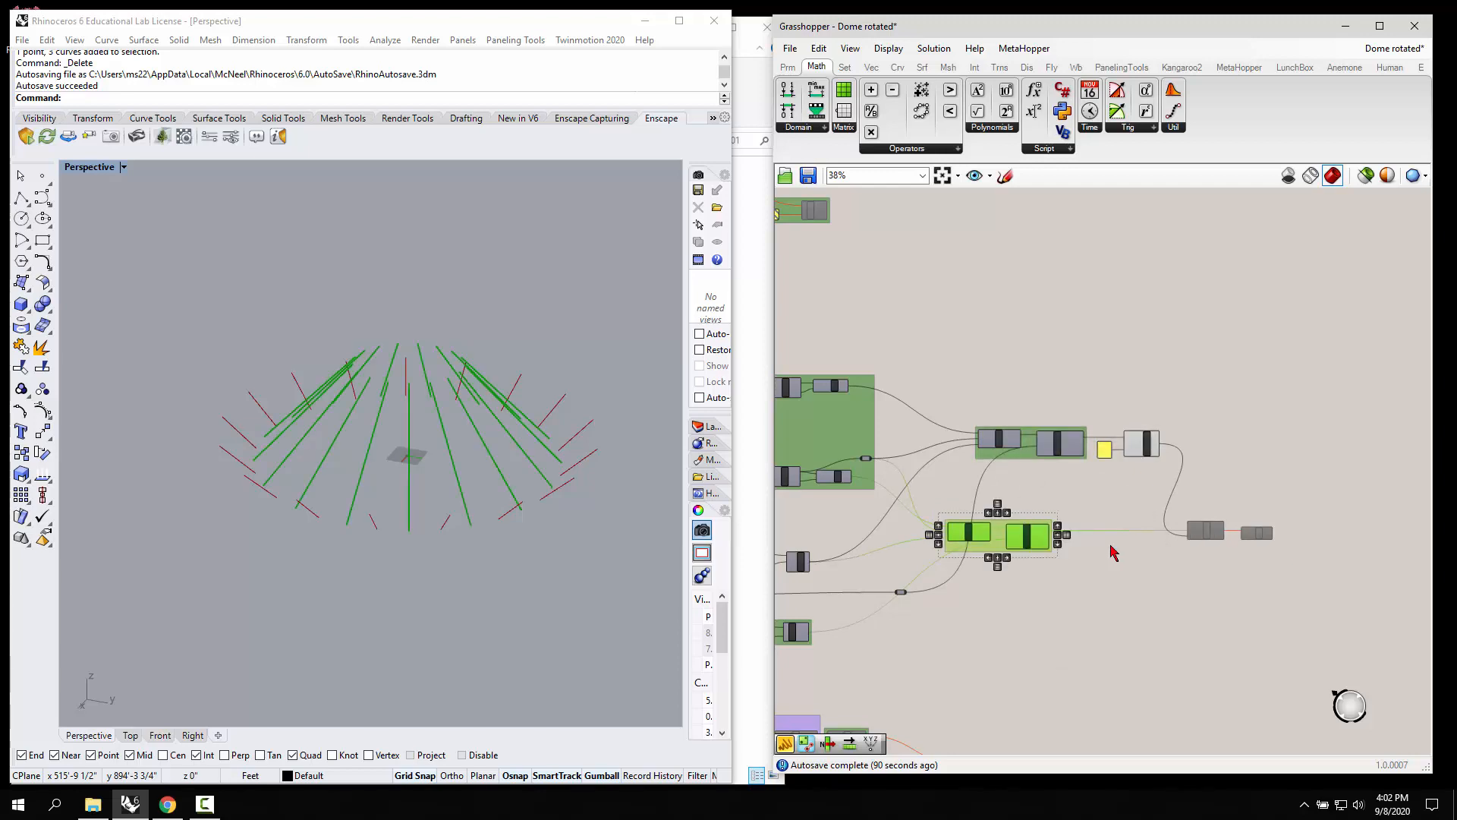
pyautogui.click(1135, 579)
pyautogui.moveTo(387, 553); pyautogui.dragTo(231, 574, button='right')
# Step: Set the number slider feeding the Divide Curve count to 44 and view the two arrays from above
pyautogui.moveTo(977, 620); pyautogui.dragTo(1181, 560, button='right')
pyautogui.scroll(3, 947, 600)
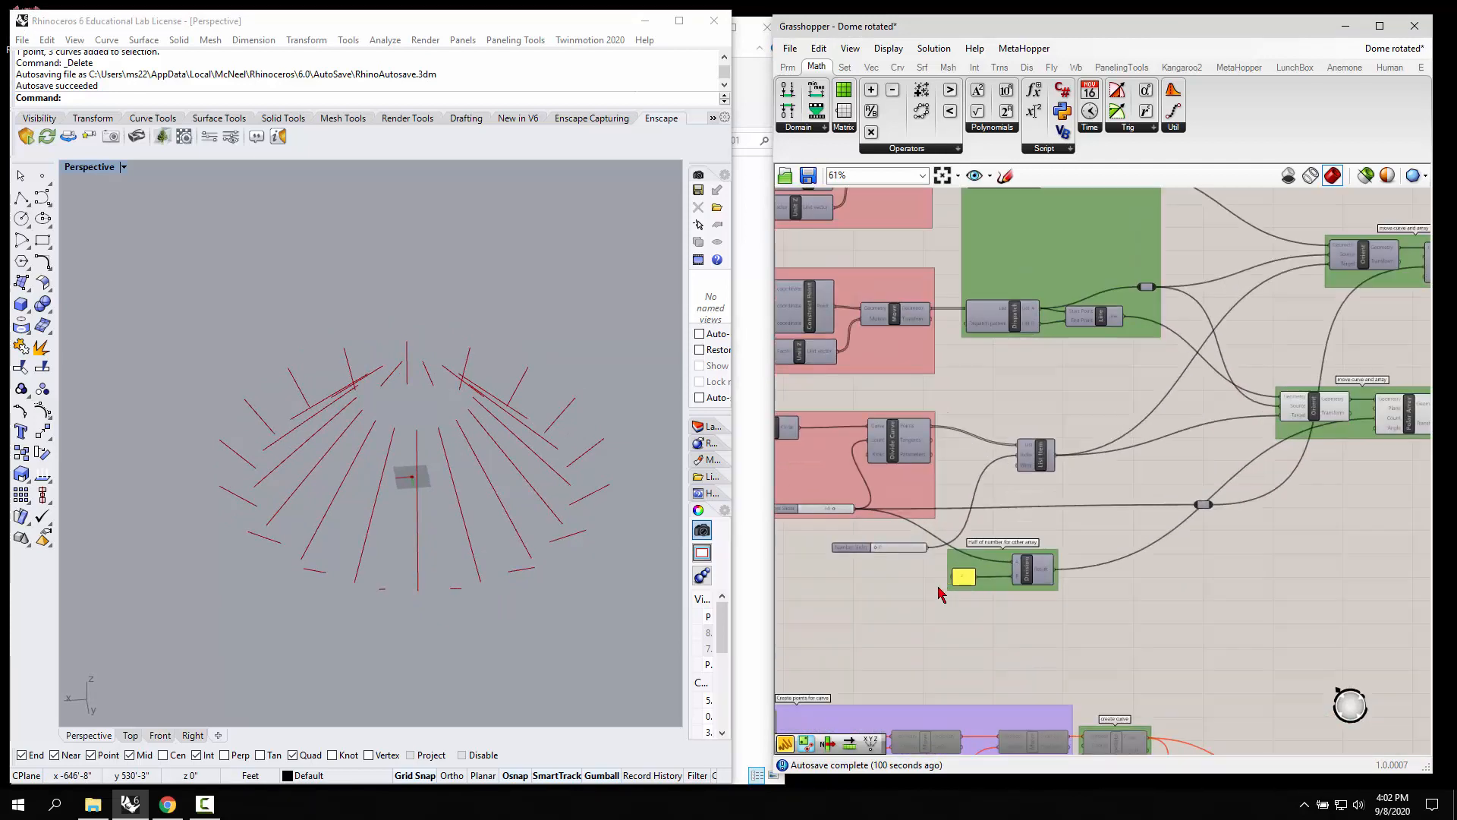
pyautogui.moveTo(890, 586); pyautogui.dragTo(926, 584, button='right')
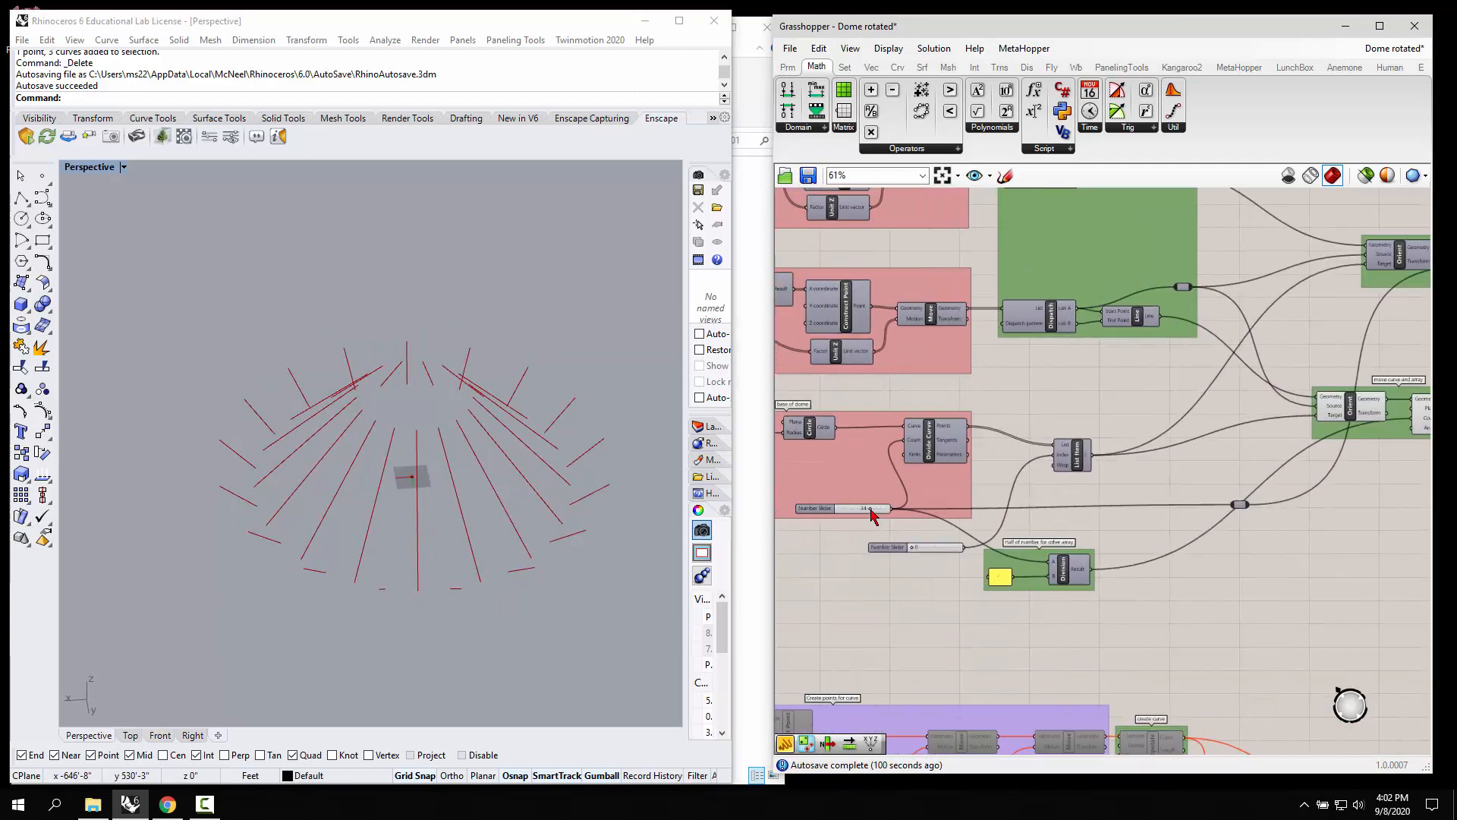
pyautogui.scroll(2, 875, 518)
pyautogui.moveTo(872, 511)
pyautogui.mouseDown()
pyautogui.moveTo(856, 513)
pyautogui.moveTo(888, 510)
pyautogui.mouseUp()
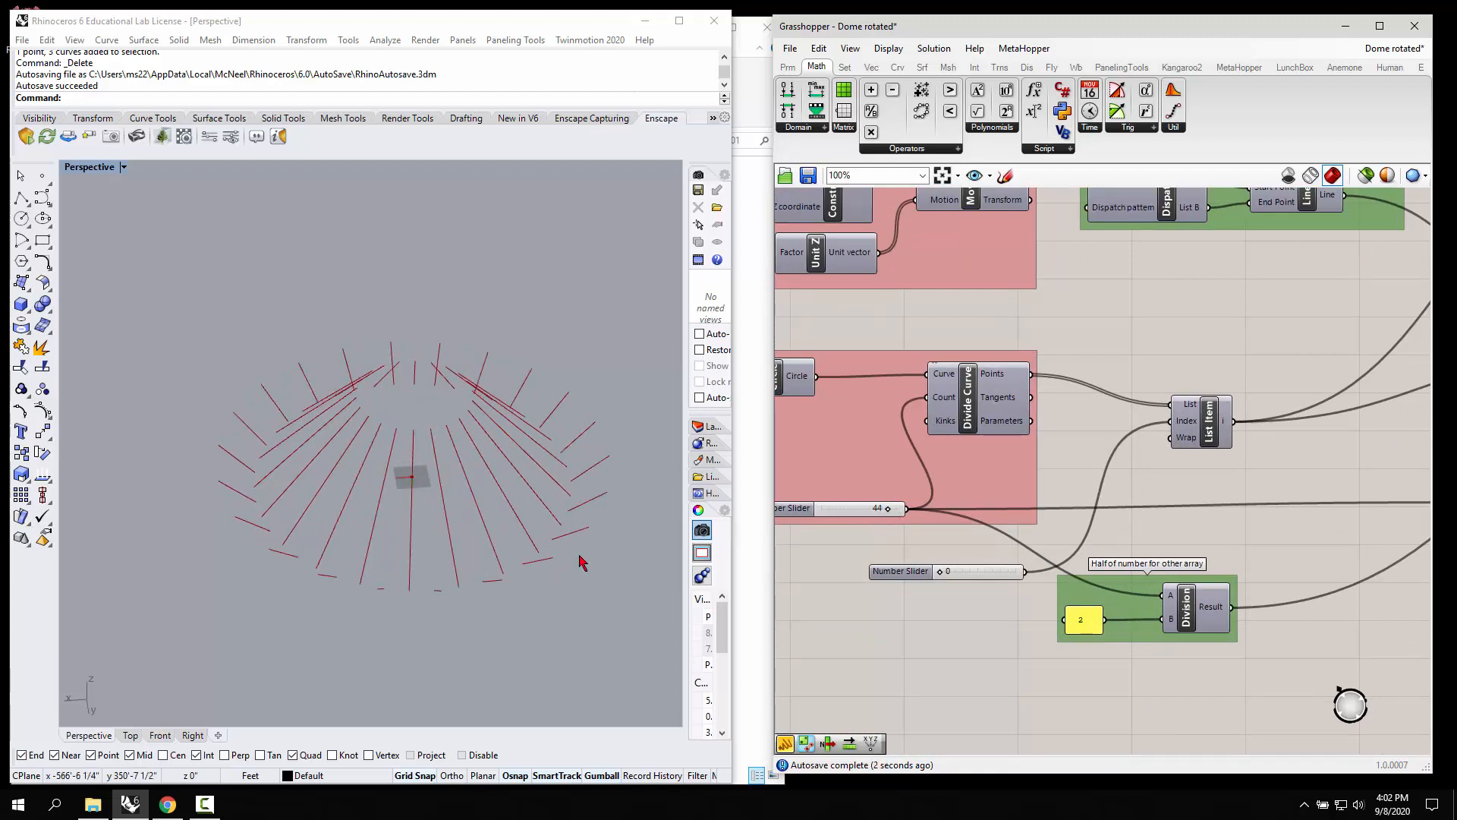
pyautogui.click(512, 626)
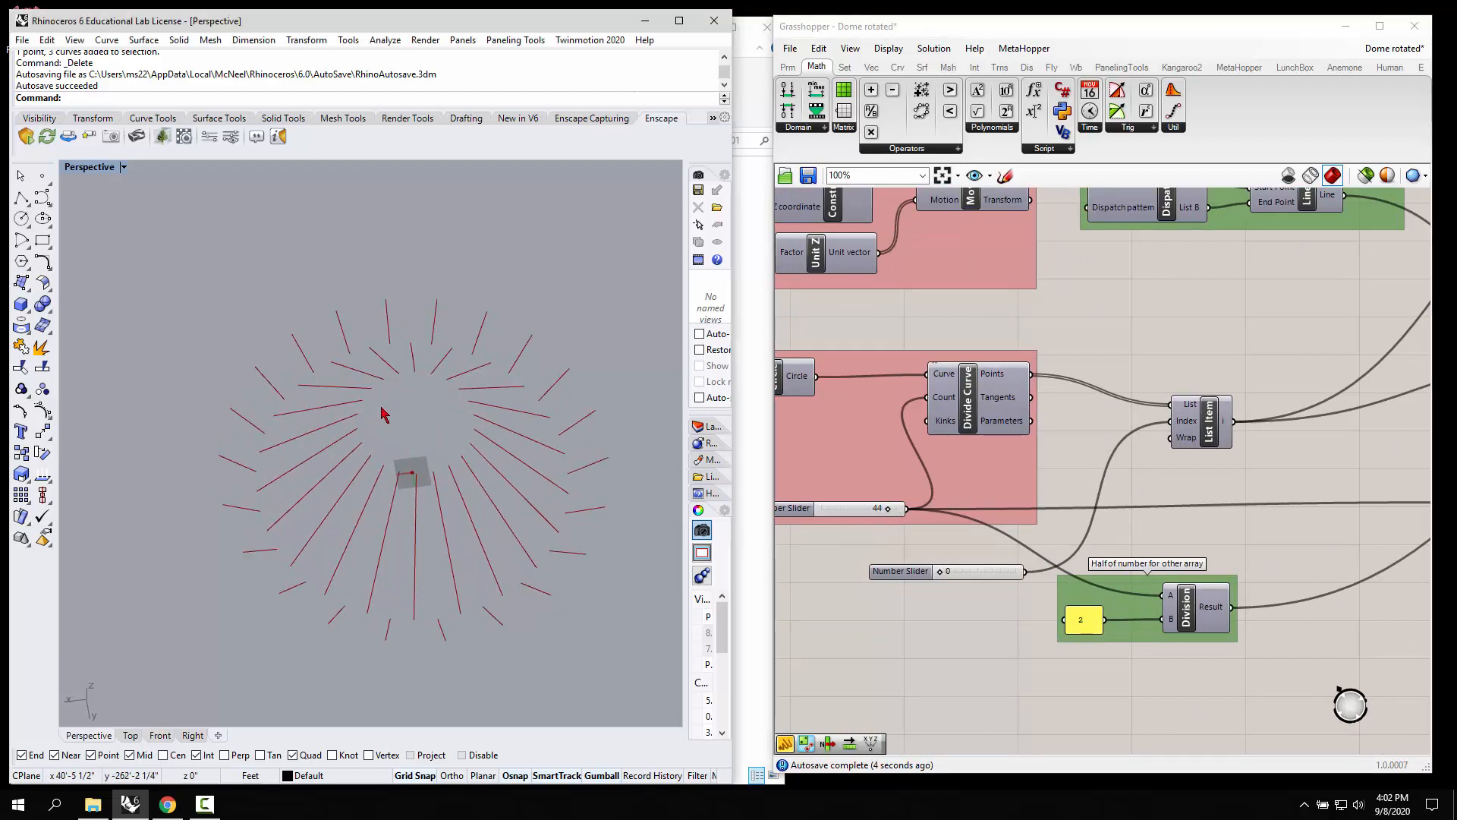
# Step: Follow the division count through both Polar Array groups and highlight the Cull Pattern's lines in the viewport
pyautogui.click(1235, 533)
pyautogui.moveTo(1276, 567)
pyautogui.mouseDown(button='right')
pyautogui.moveTo(1083, 558)
pyautogui.moveTo(1005, 589)
pyautogui.moveTo(1285, 580)
pyautogui.moveTo(1015, 605)
pyautogui.mouseUp(button='right')
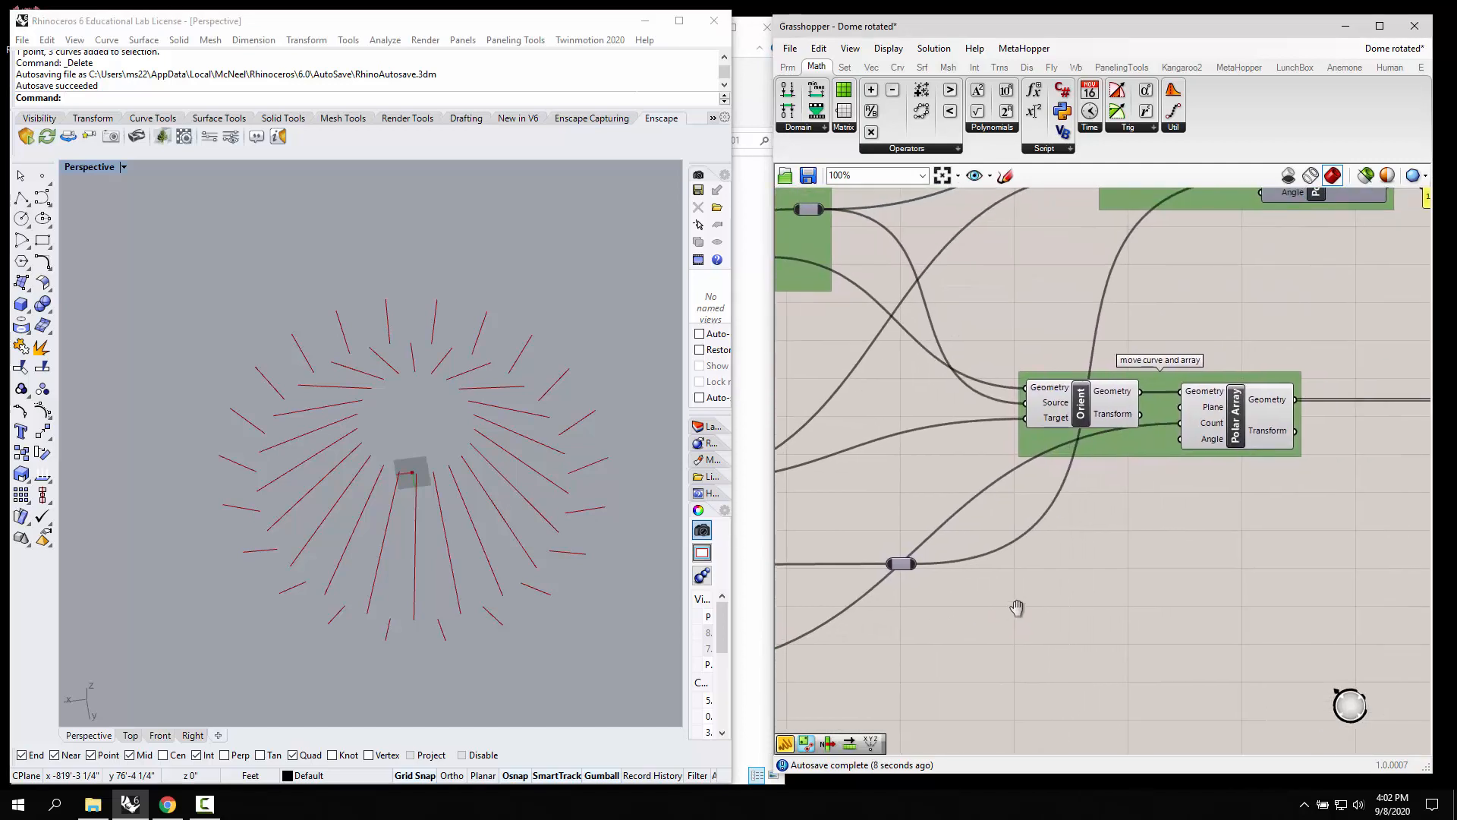
pyautogui.moveTo(1233, 553)
pyautogui.mouseDown(button='right')
pyautogui.moveTo(1227, 535)
pyautogui.moveTo(1125, 670)
pyautogui.mouseUp(button='right')
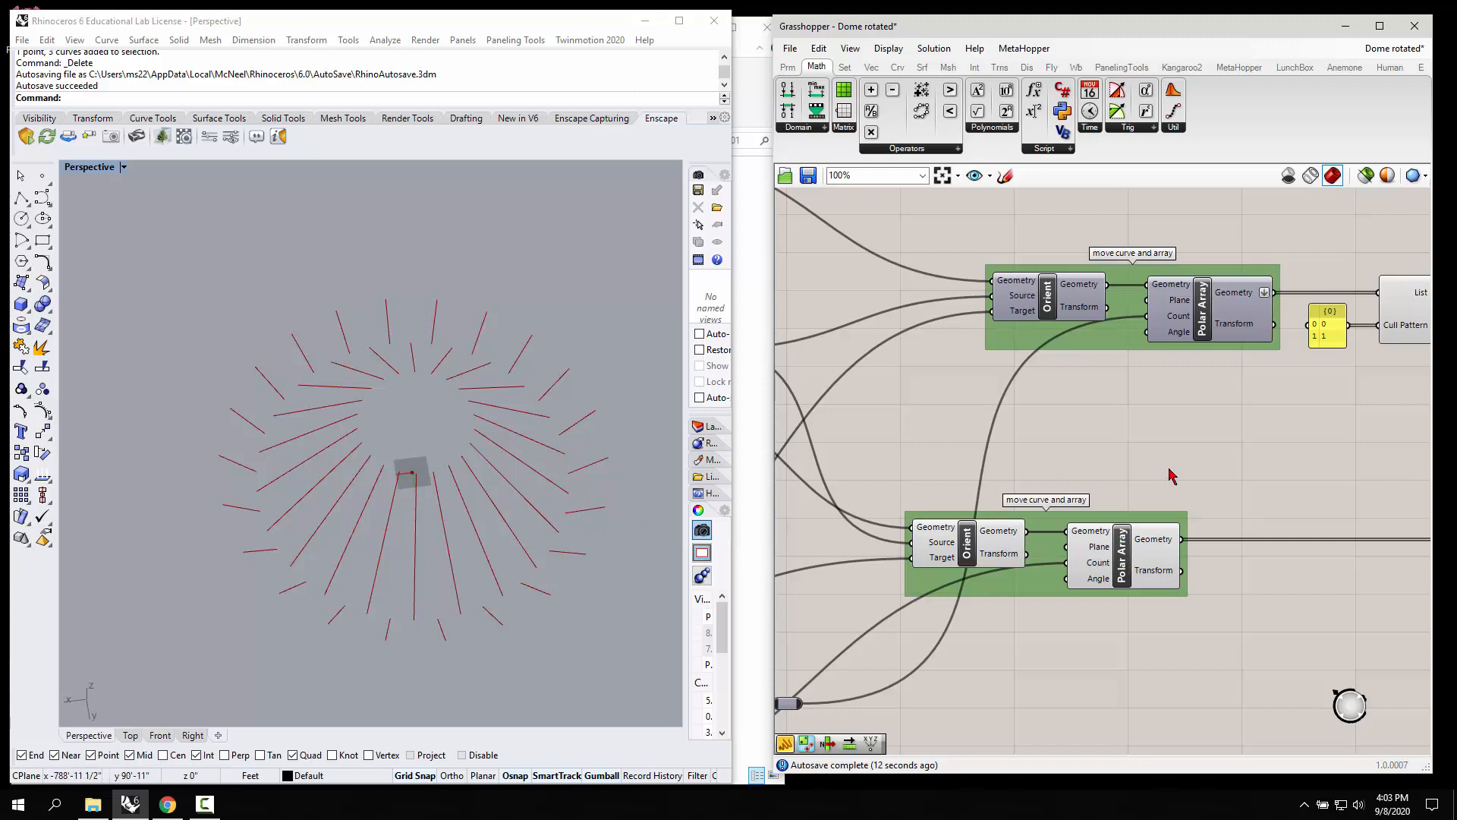
pyautogui.scroll(-3, 1151, 472)
pyautogui.moveTo(1387, 480); pyautogui.dragTo(1182, 463, button='right')
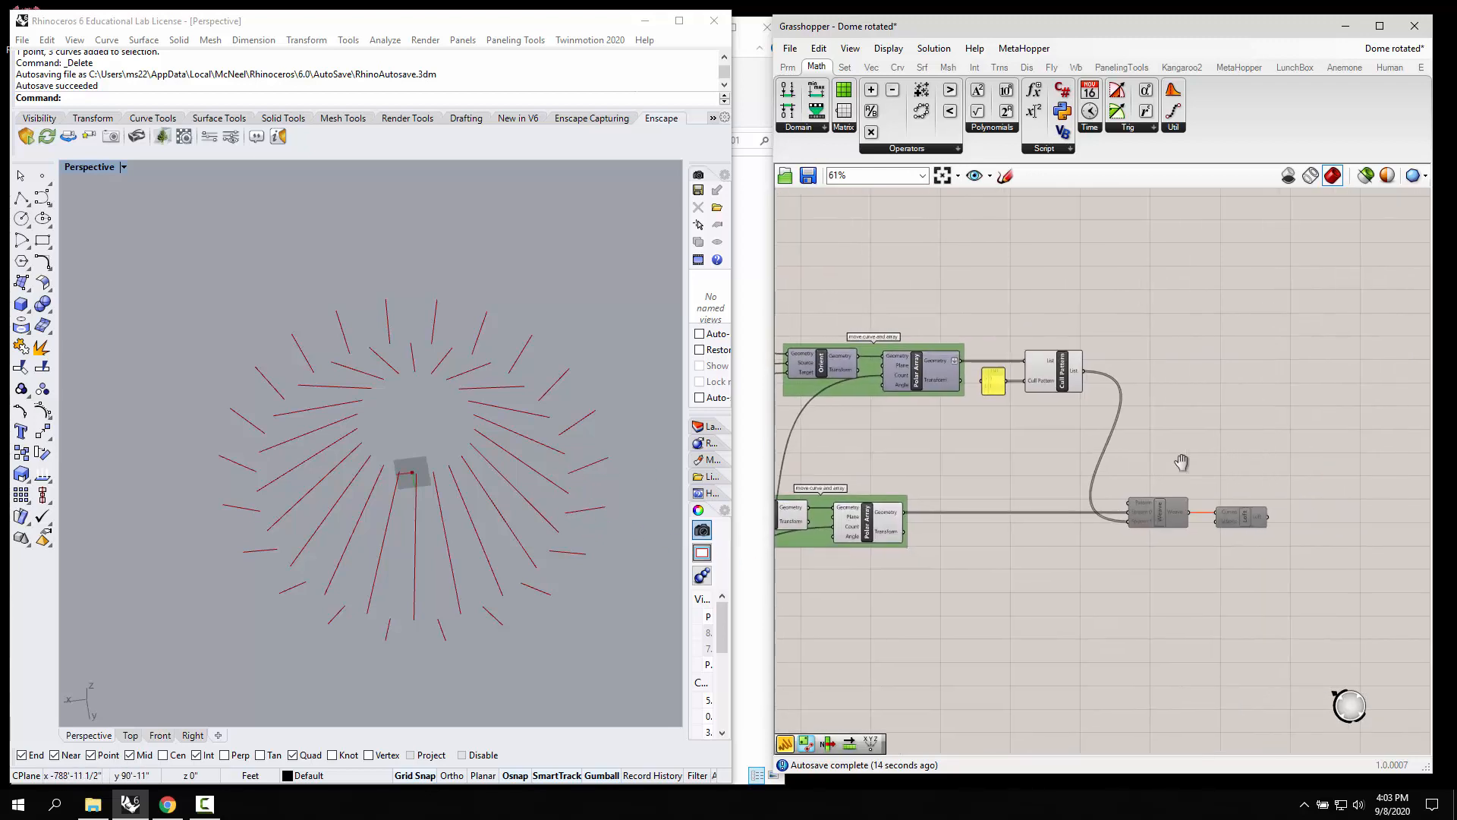
pyautogui.click(1062, 372)
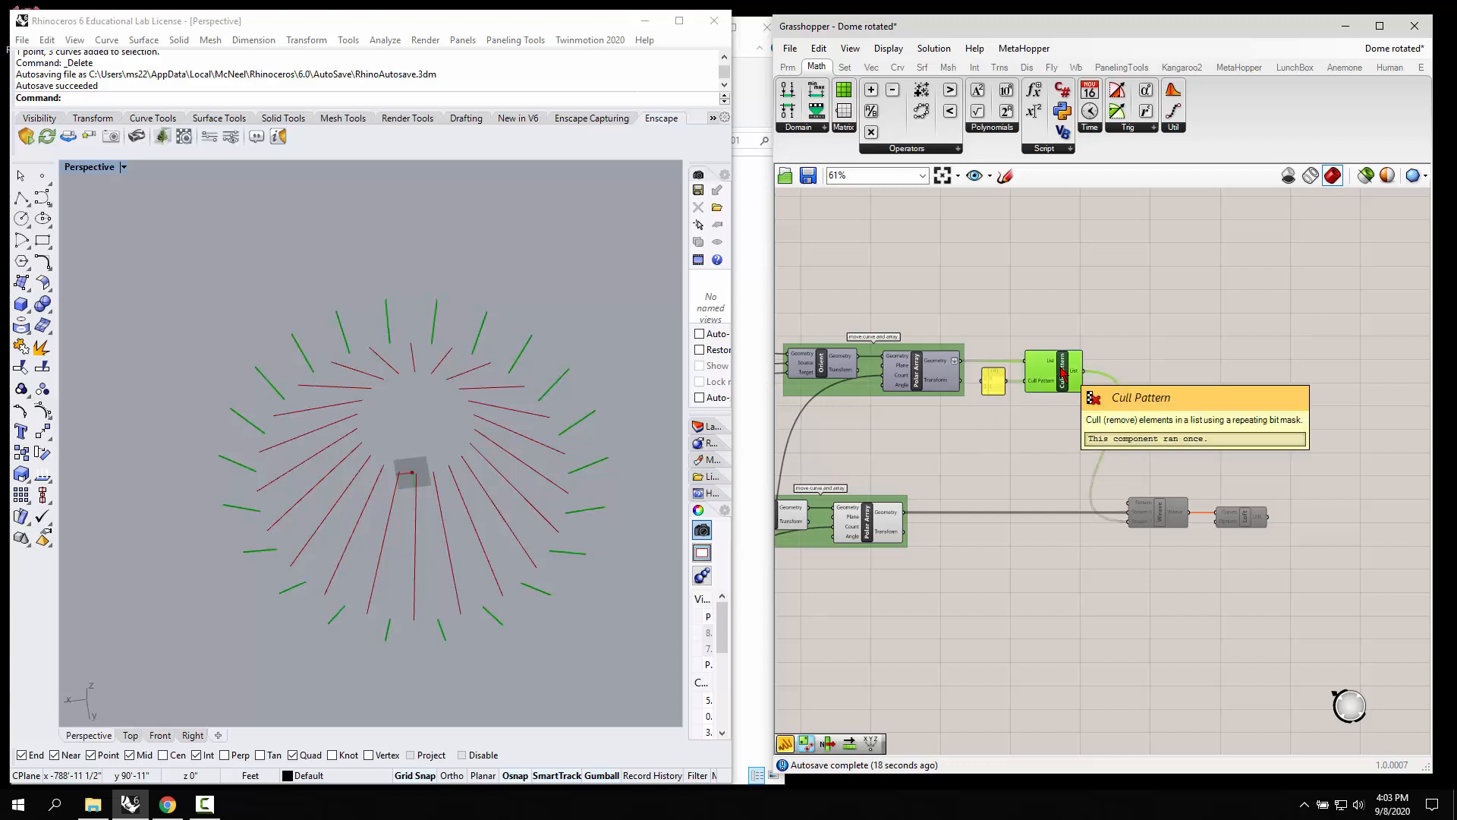
pyautogui.click(1006, 455)
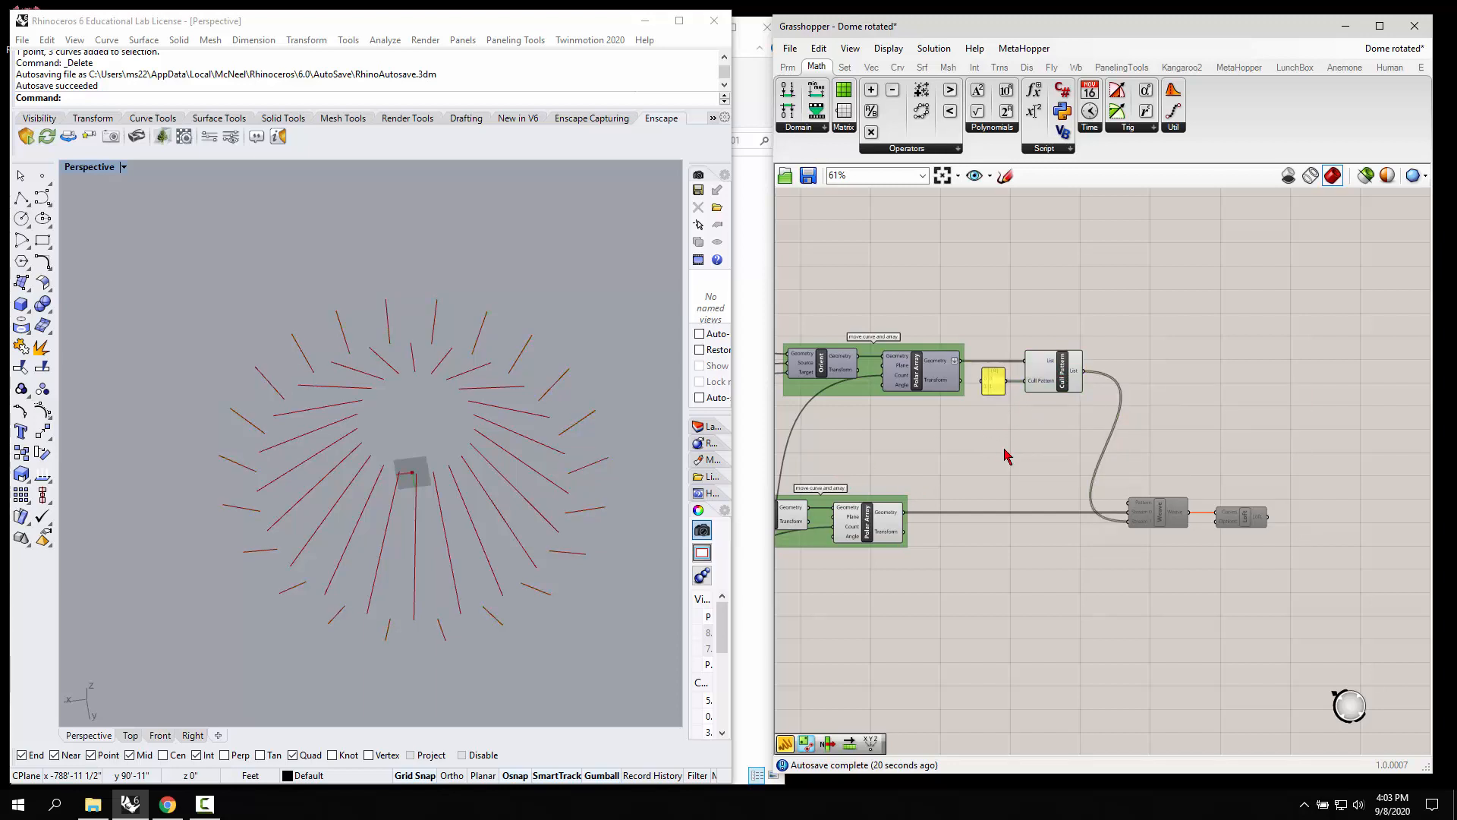
# Step: Enable the Weave component and highlight the lines of the lower Polar Array that feeds it
pyautogui.click(1159, 511)
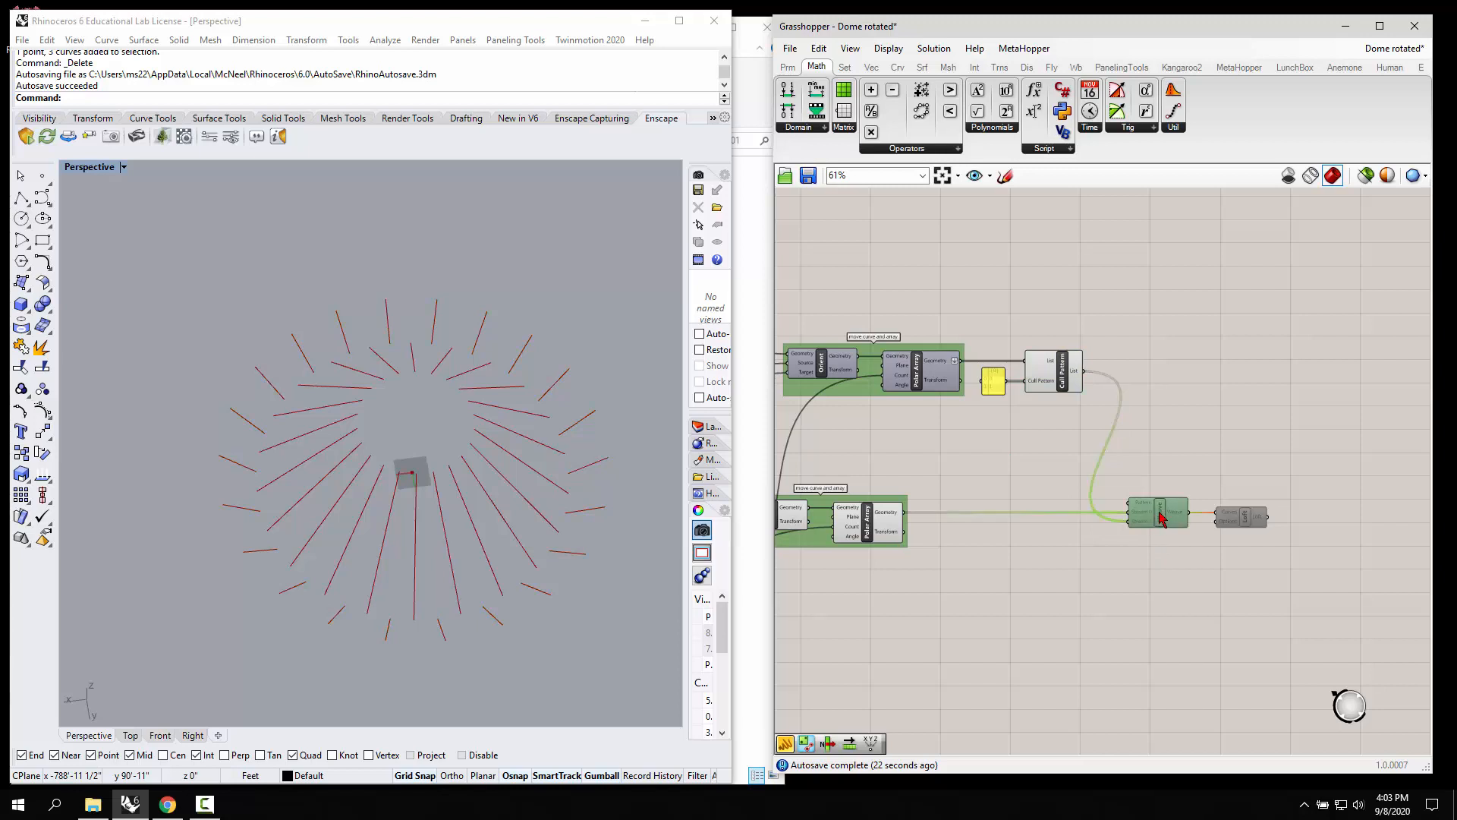
pyautogui.rightClick(1157, 507)
pyautogui.click(1177, 540)
pyautogui.middleClick(1171, 522)
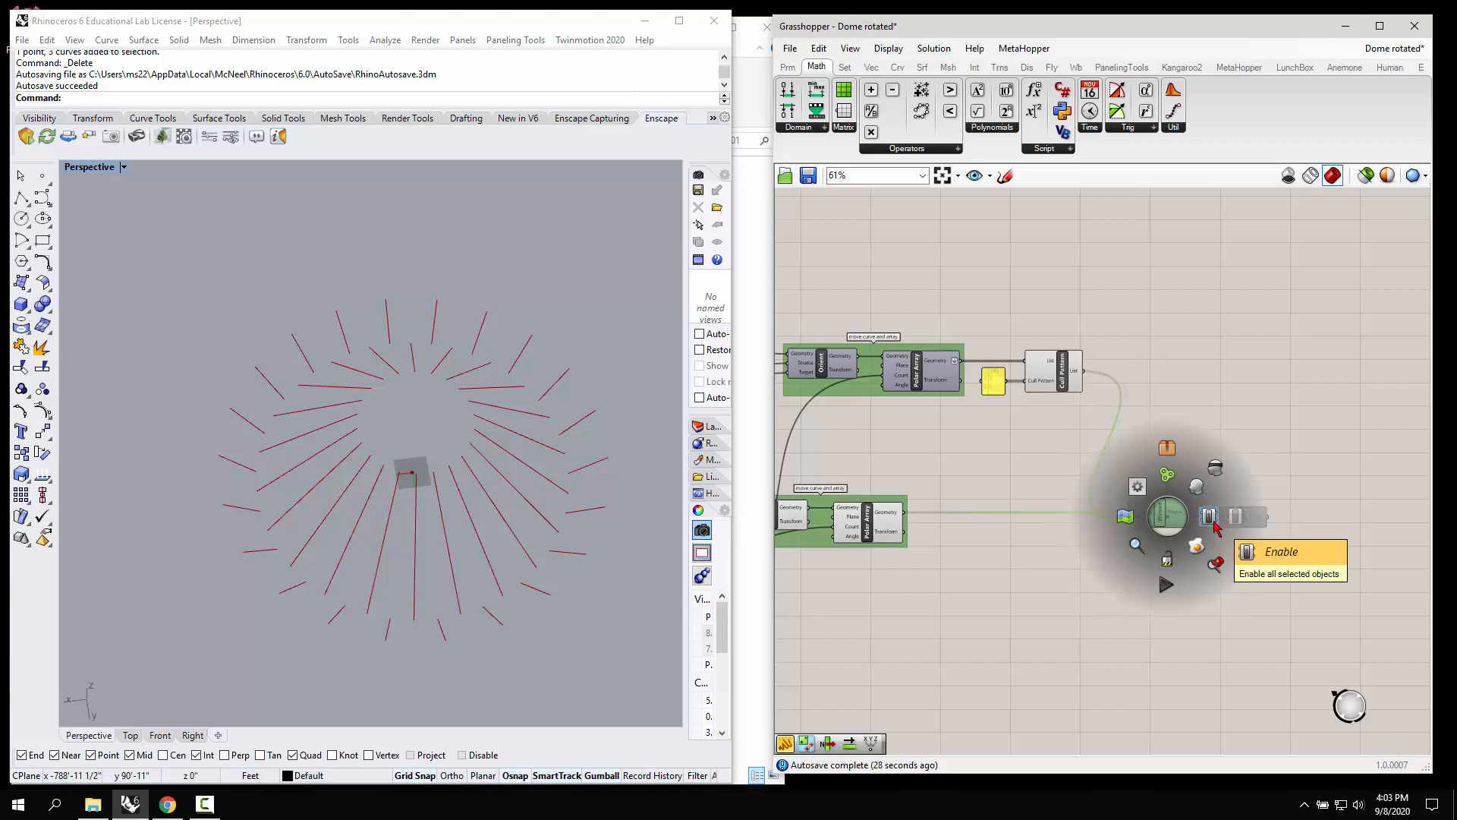
pyautogui.click(1213, 520)
pyautogui.click(1084, 571)
pyautogui.click(870, 535)
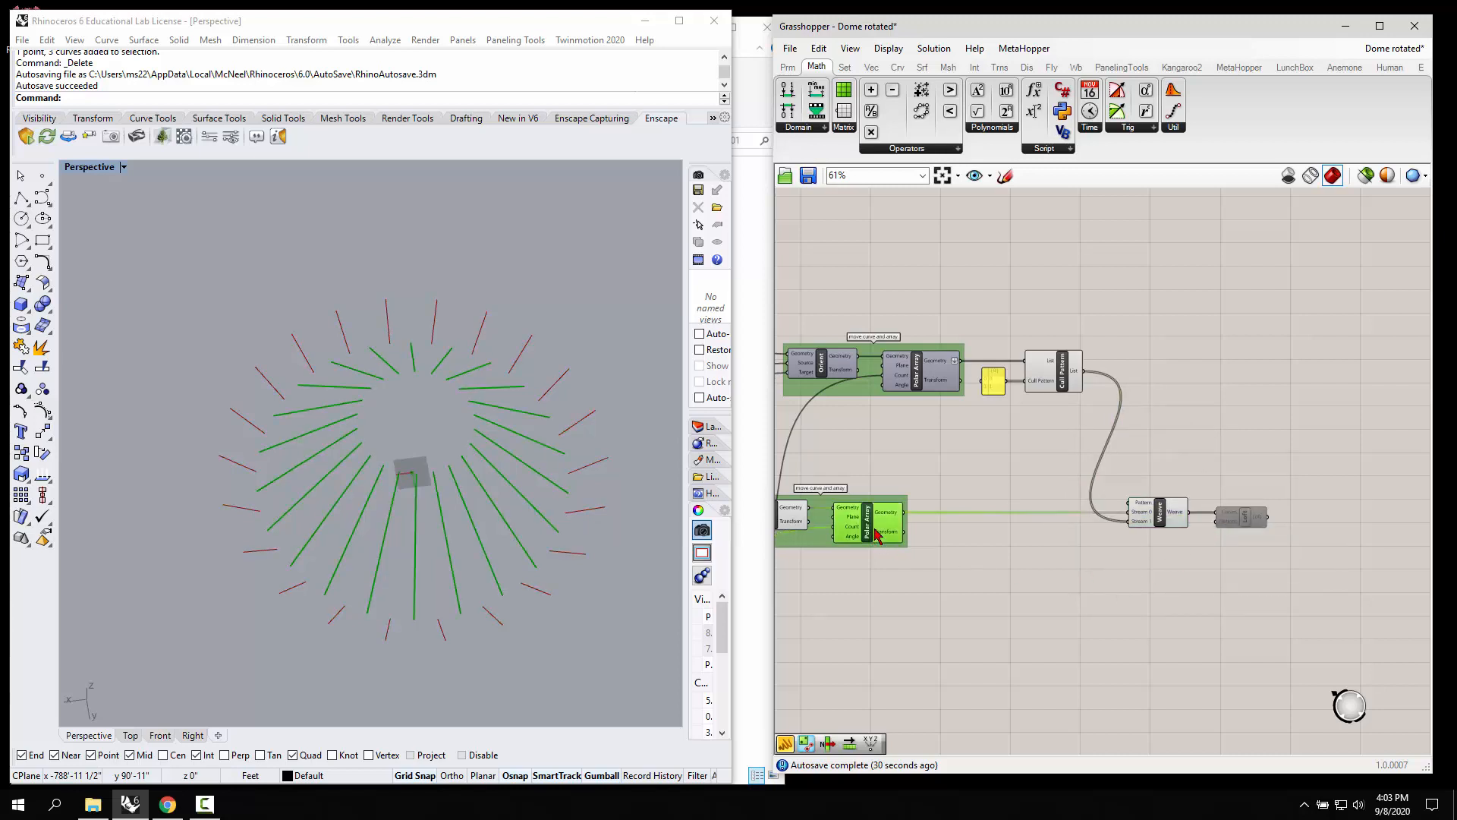
# Step: Highlight the Cull Pattern's lines, and add a List Item component below the Loft with its List input fed by the Weave output
pyautogui.click(1064, 387)
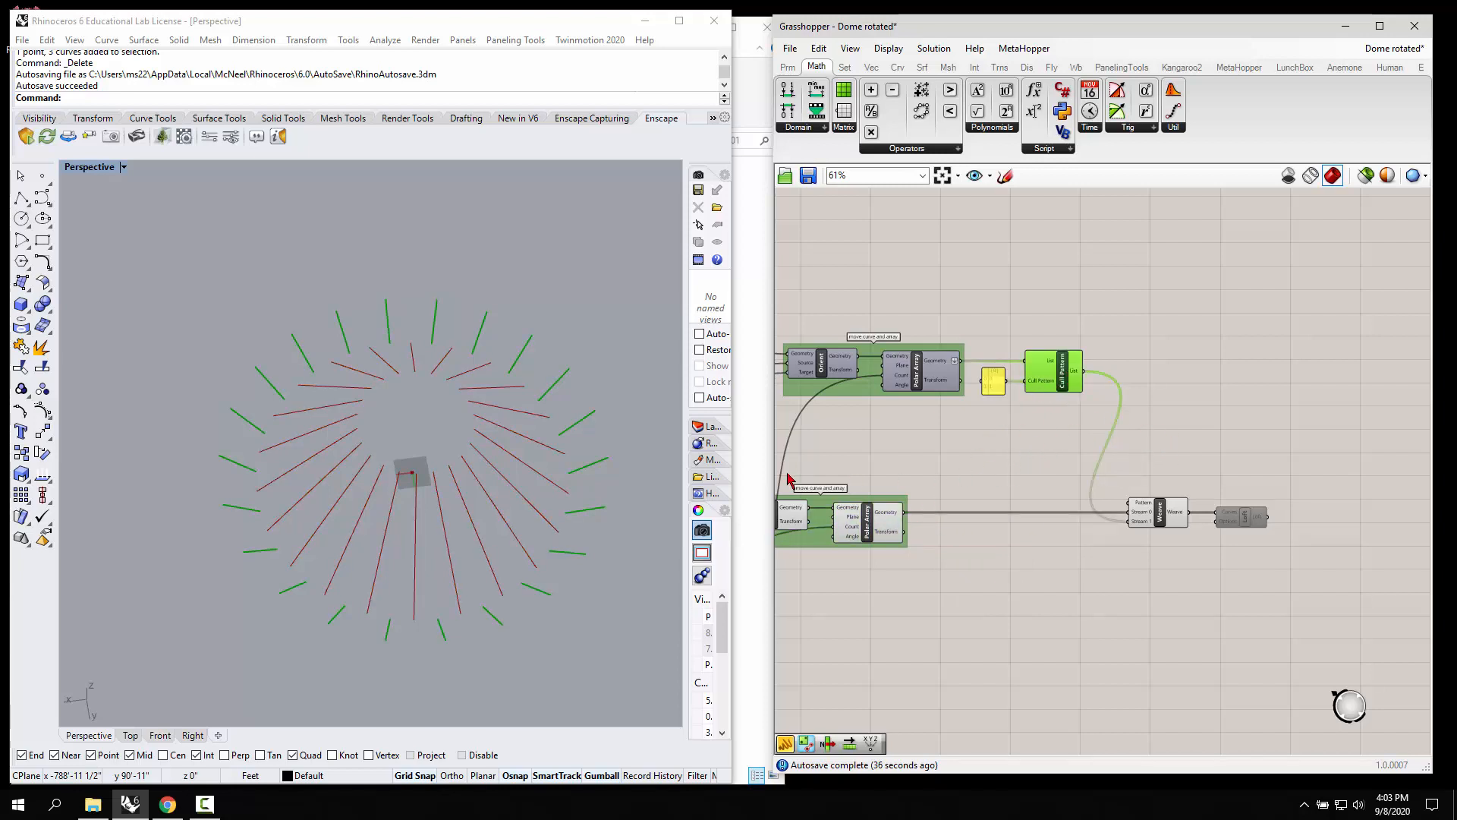
pyautogui.click(1057, 564)
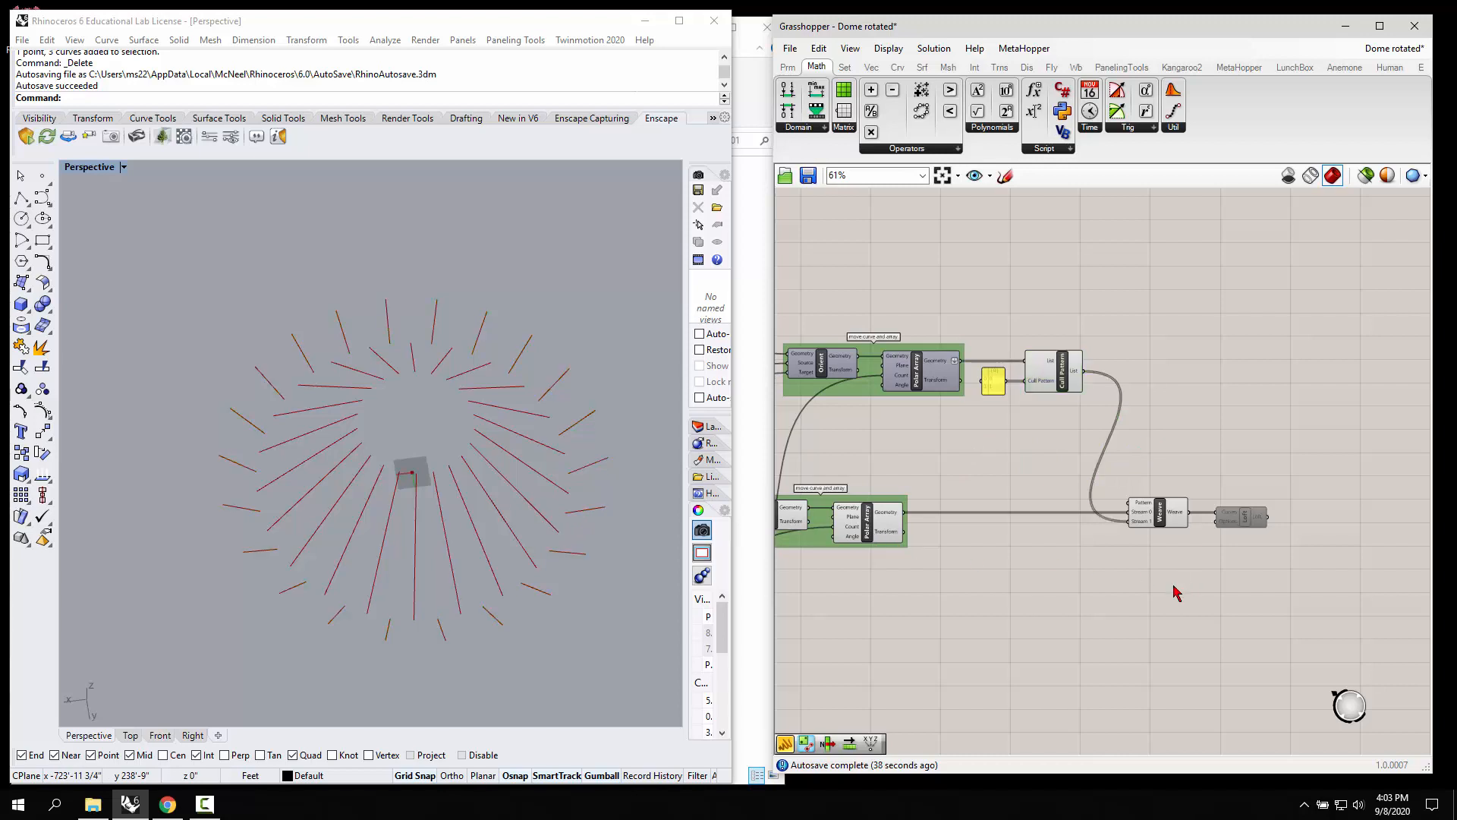
pyautogui.doubleClick(1176, 593)
pyautogui.write('list')
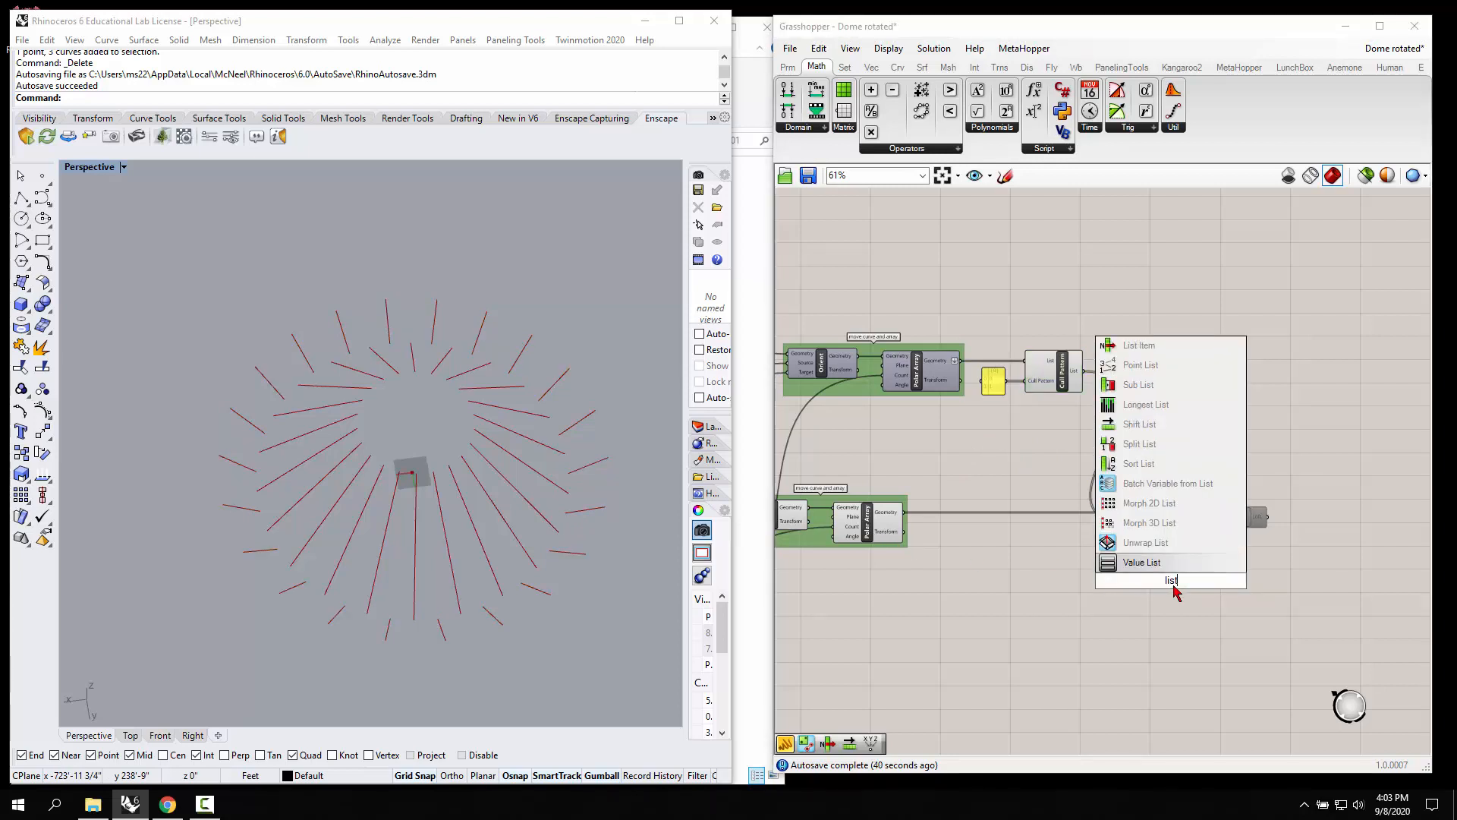
pyautogui.write(' ite')
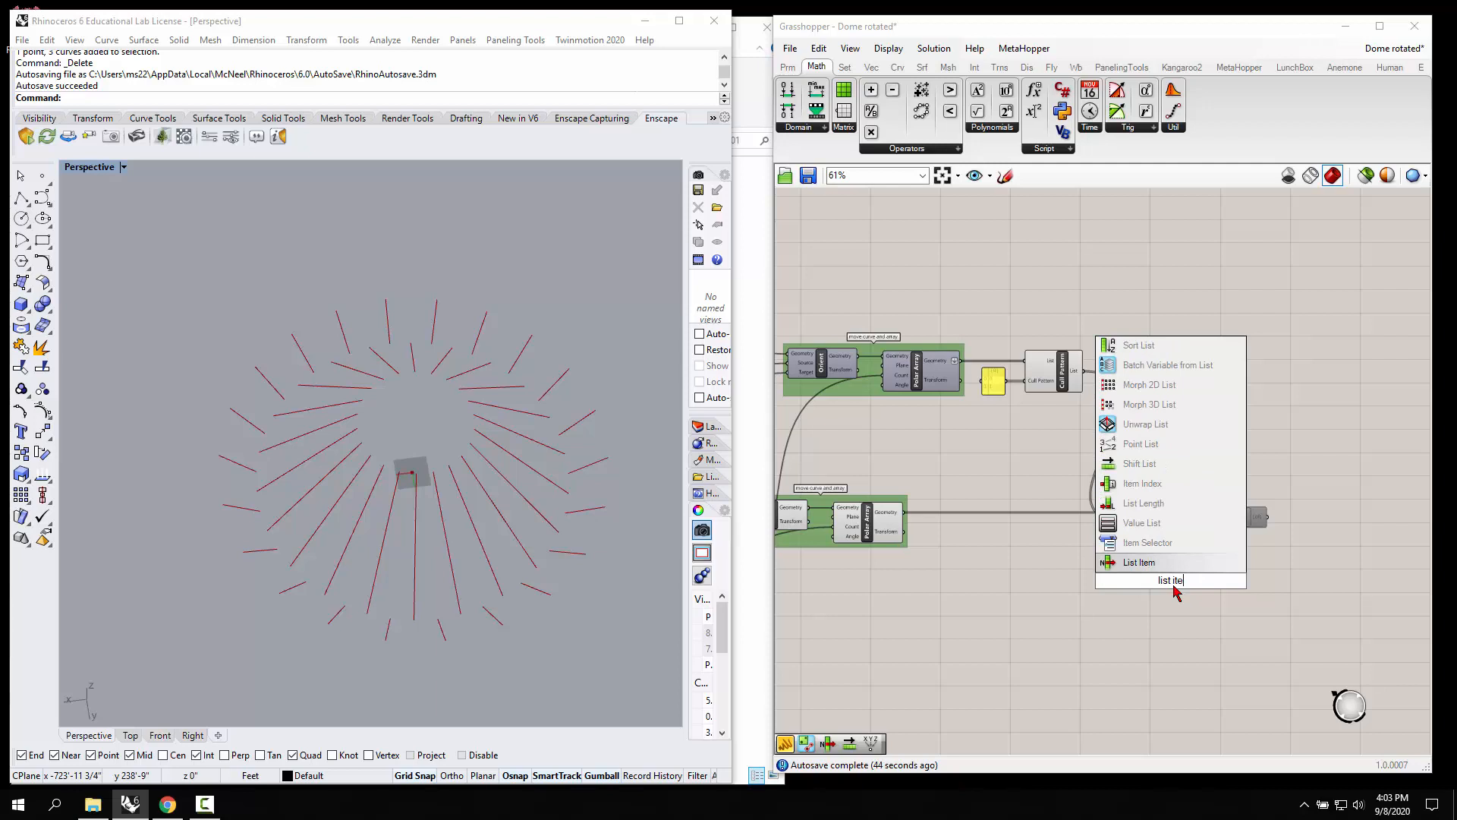
pyautogui.press('Return')
pyautogui.moveTo(1159, 592); pyautogui.dragTo(1219, 590)
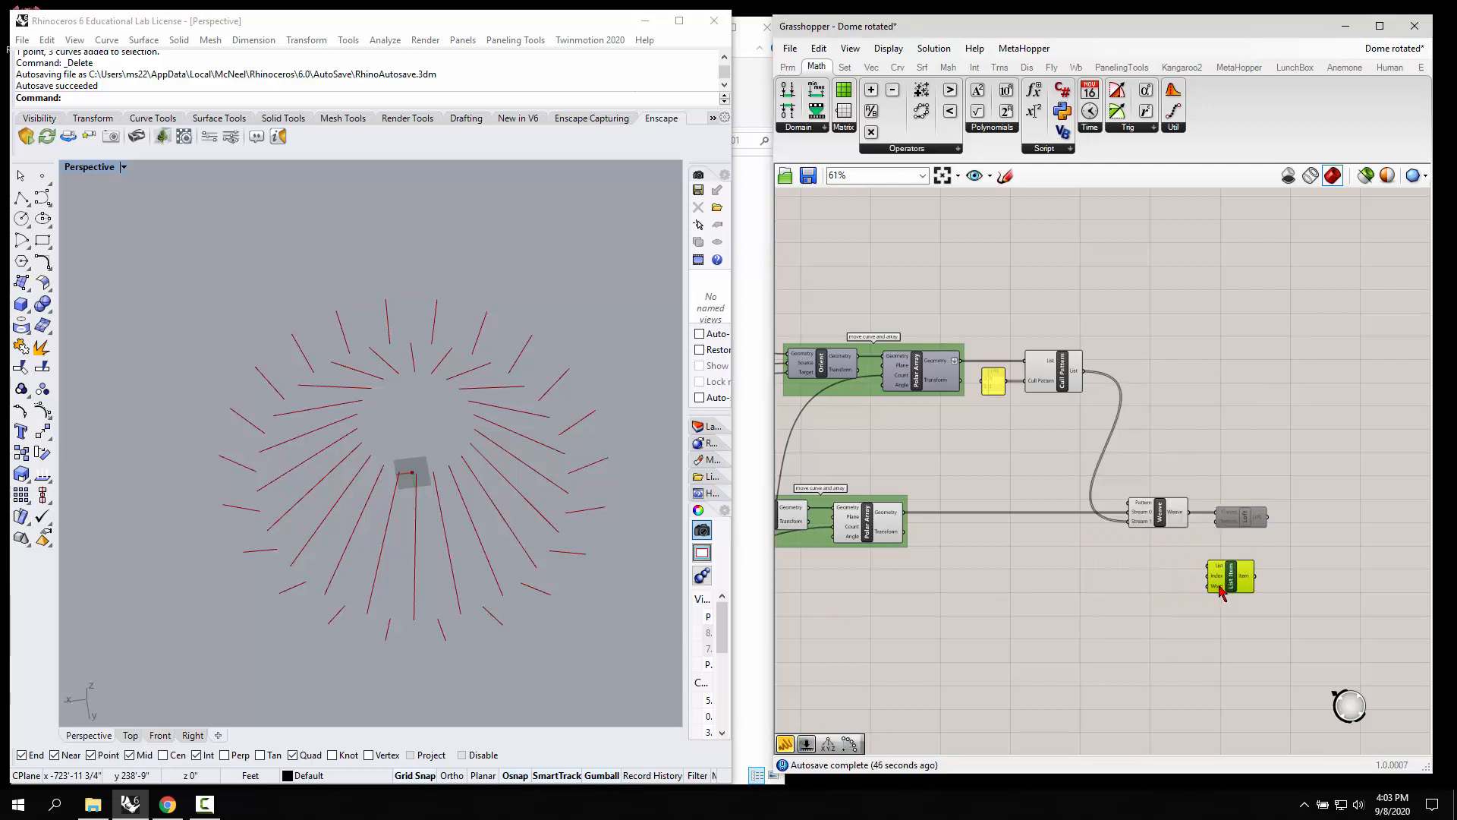
pyautogui.moveTo(1191, 519); pyautogui.dragTo(1208, 566)
# Step: Add a number slider ranging from 0 to 10 and connect it to the List Item's Index input
pyautogui.doubleClick(1131, 606)
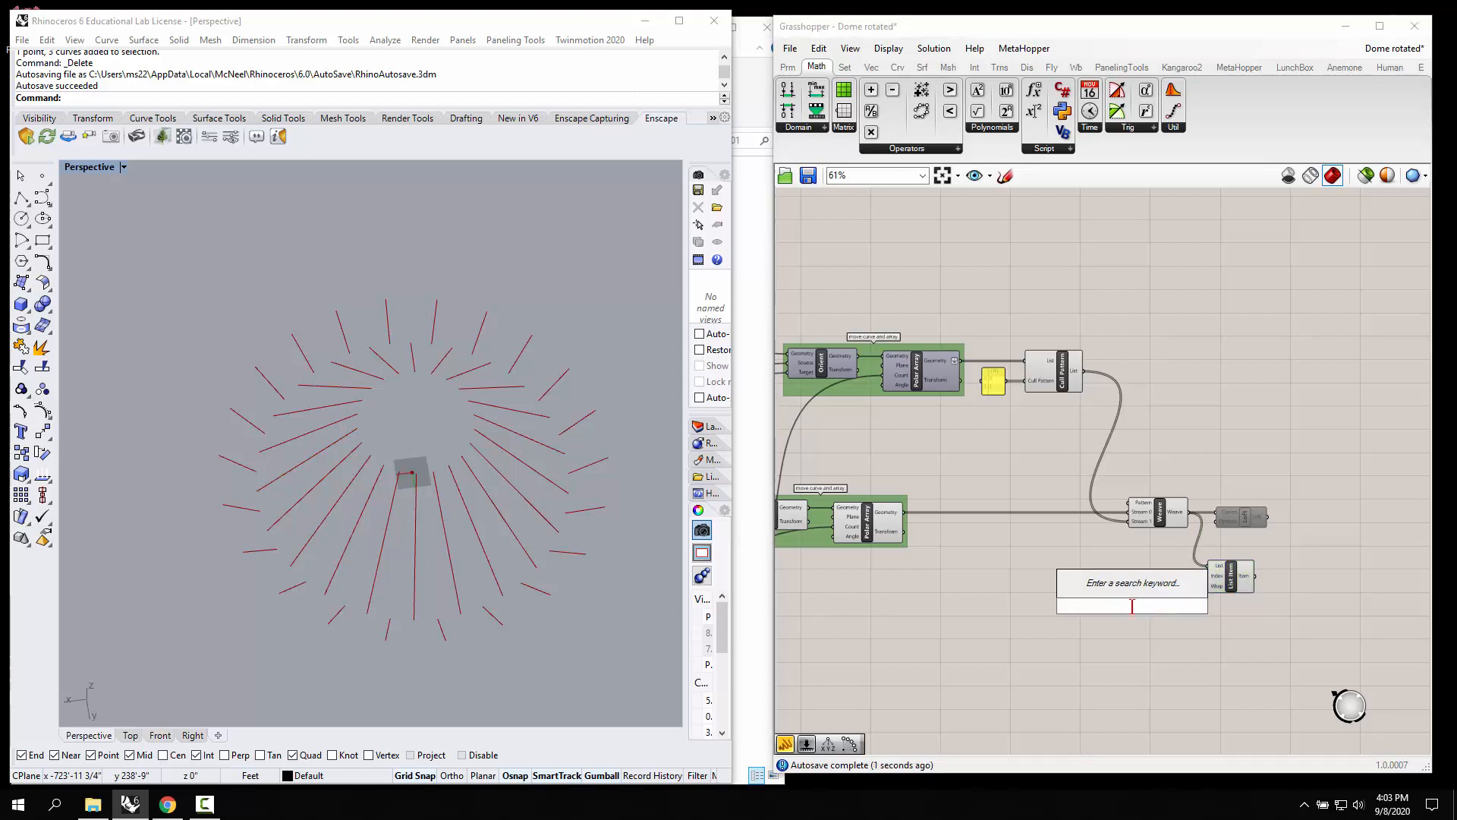
pyautogui.write('0.10')
pyautogui.press('Return')
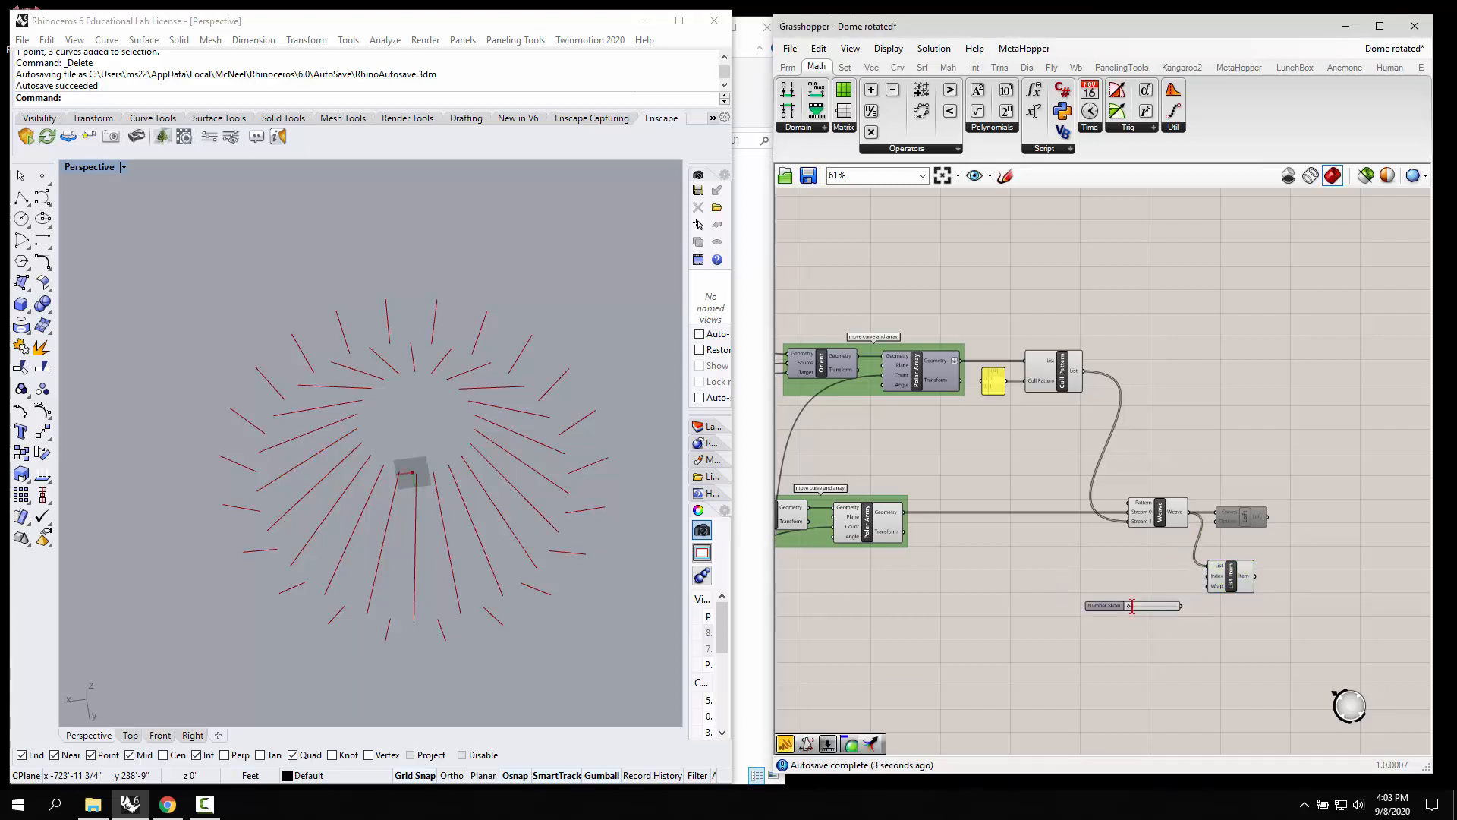
pyautogui.moveTo(1115, 612); pyautogui.dragTo(1208, 578)
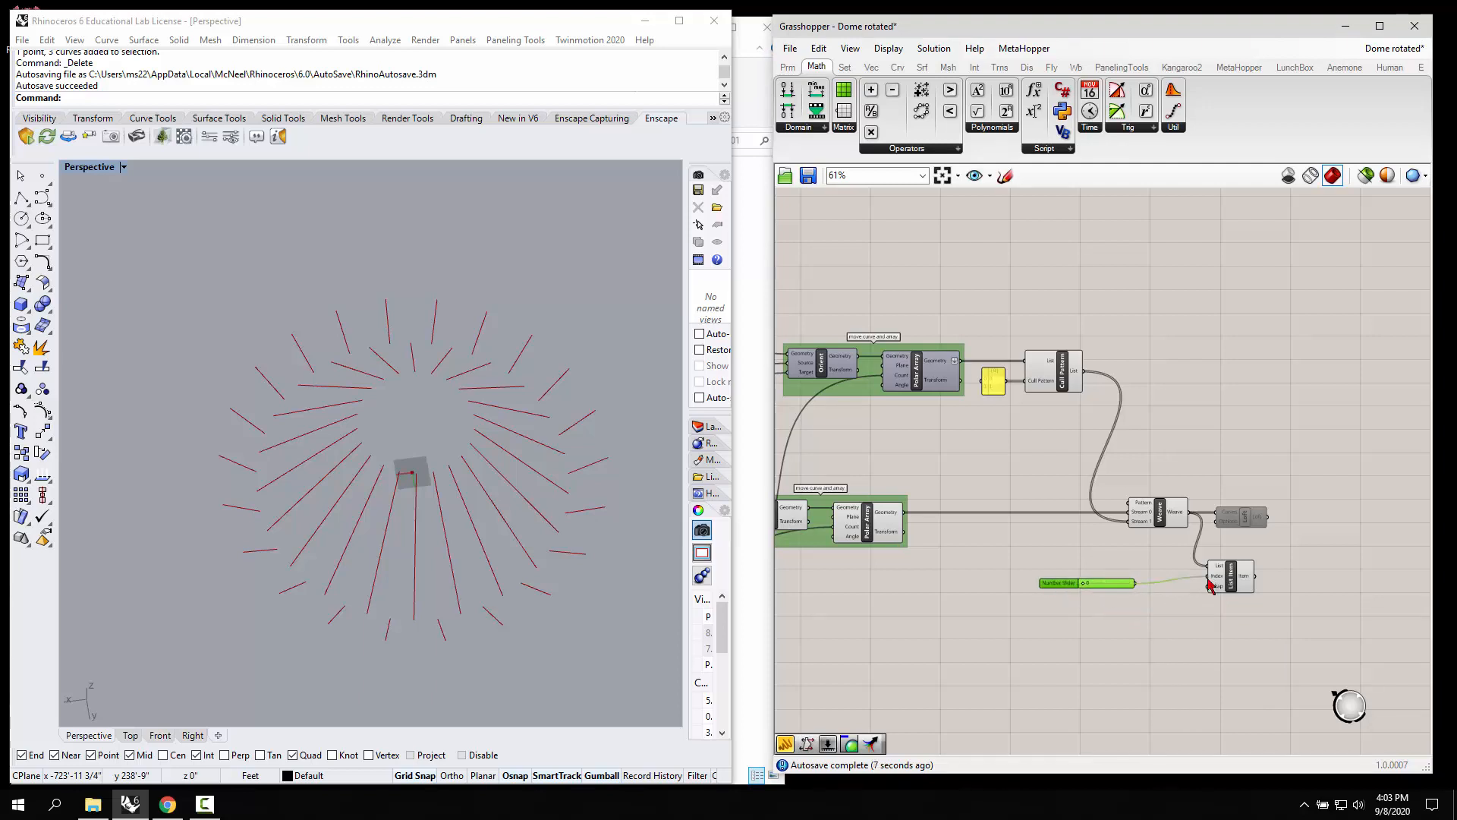
# Step: Highlight the List Item's line in the viewport and move its index slider through the woven lines to 6
pyautogui.click(1235, 590)
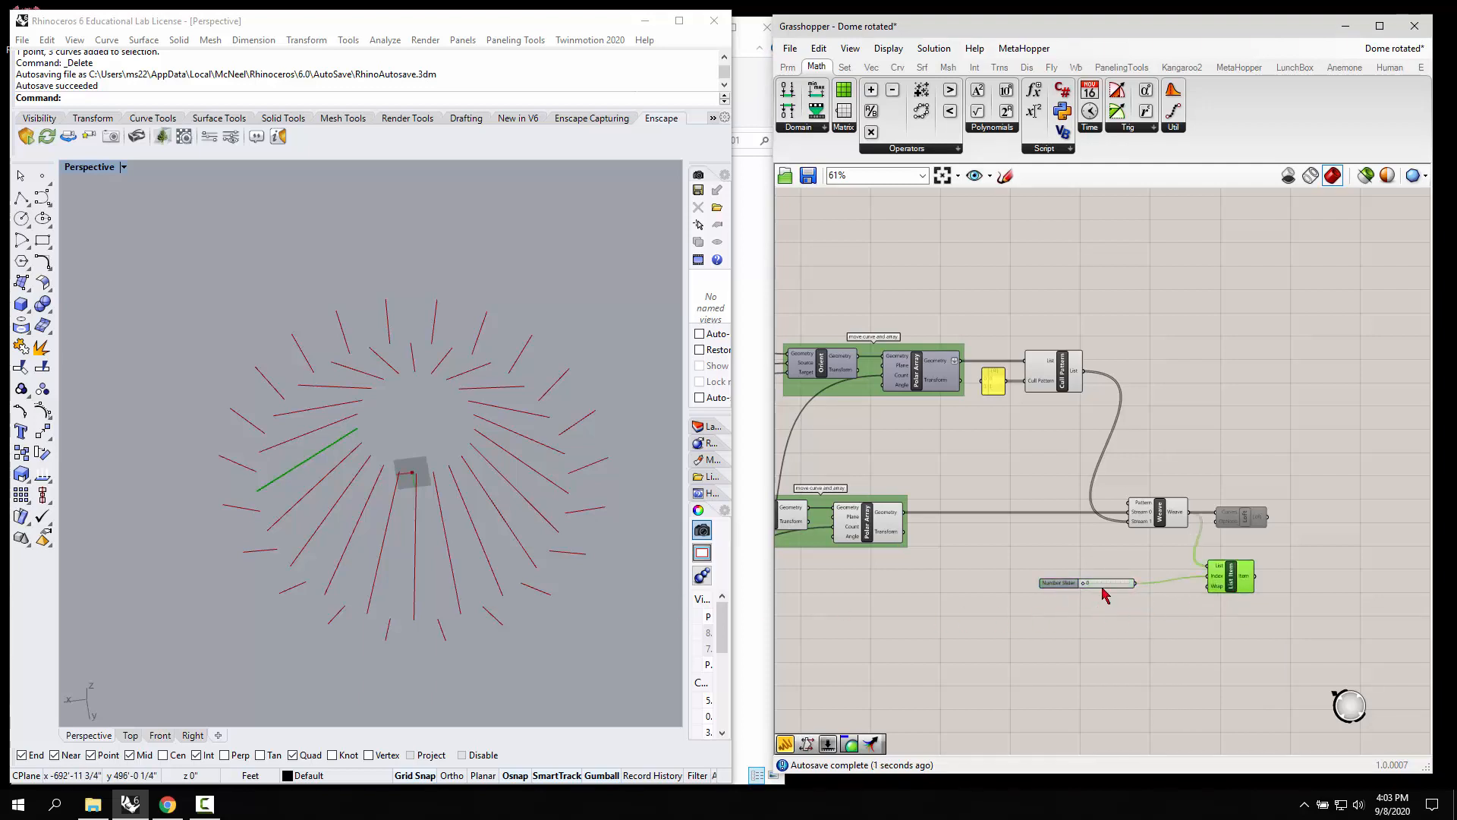
pyautogui.scroll(5, 1083, 585)
pyautogui.moveTo(1068, 588); pyautogui.dragTo(1183, 592)
pyautogui.click(991, 529)
pyautogui.scroll(-5, 990, 529)
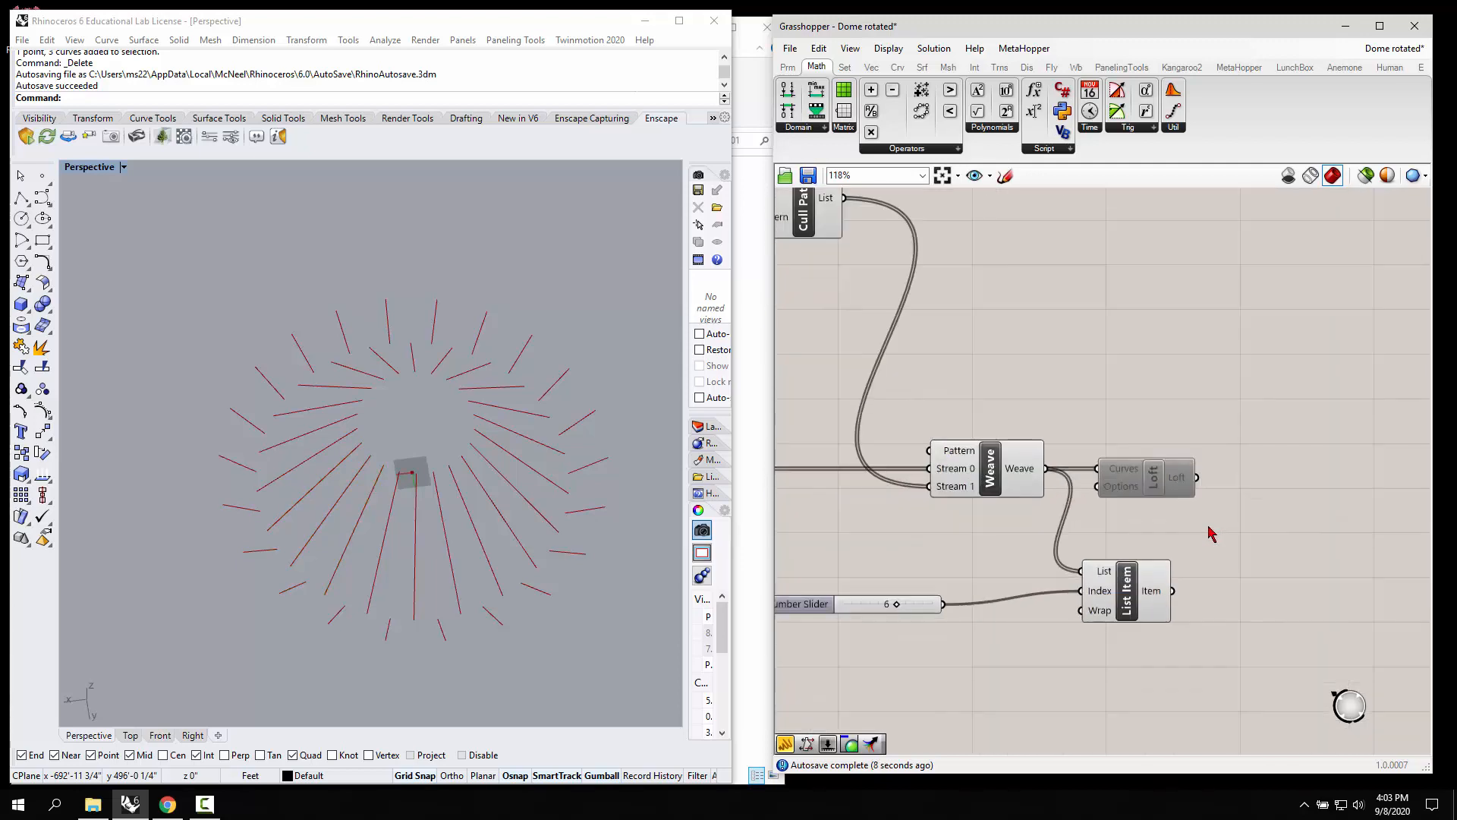
# Step: Enable the Loft component, turn on its preview, and view the lofted dome from the side and above
pyautogui.rightClick(1157, 469)
pyautogui.click(1186, 508)
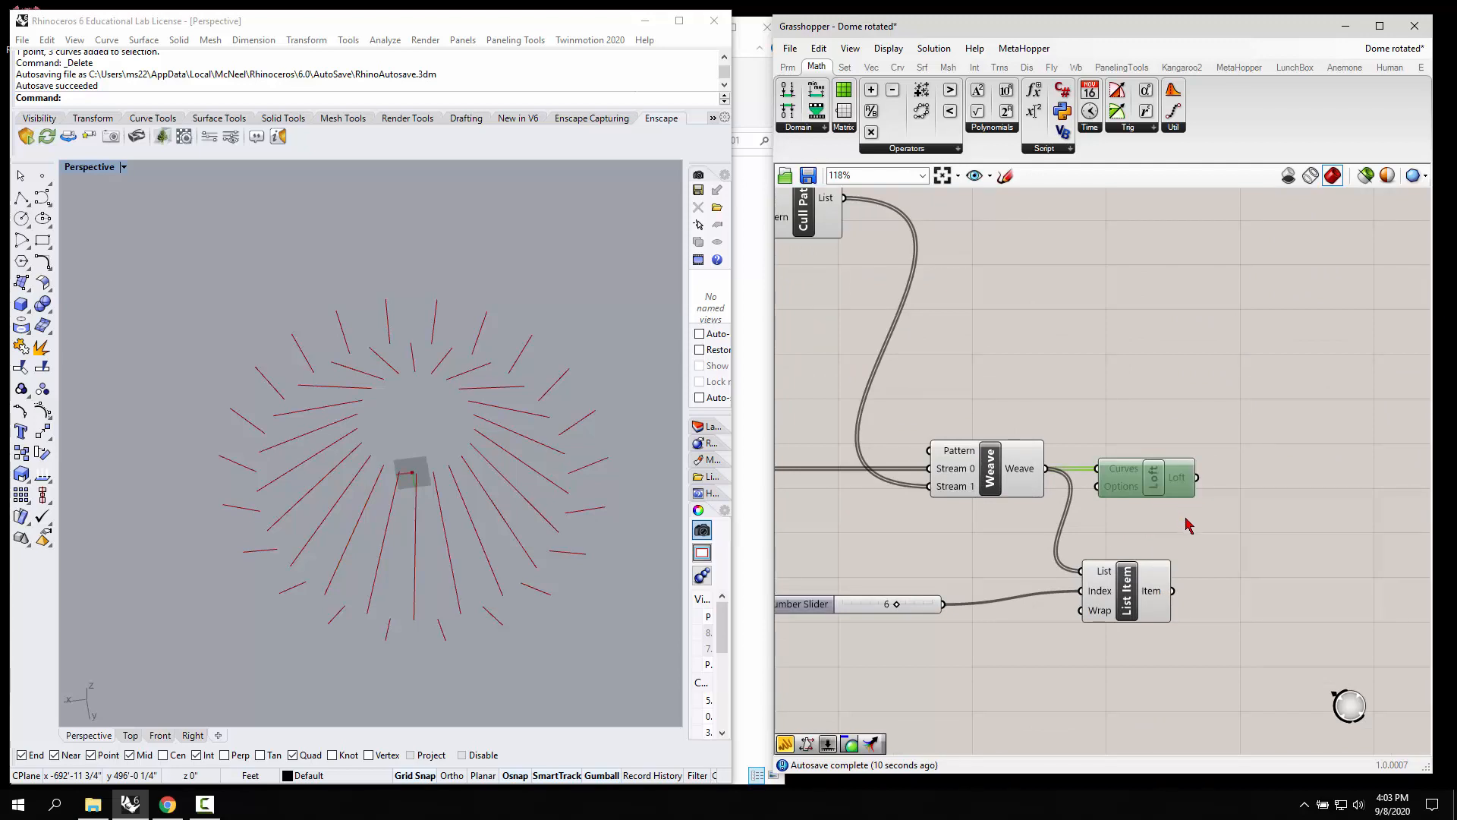
pyautogui.rightClick(1169, 488)
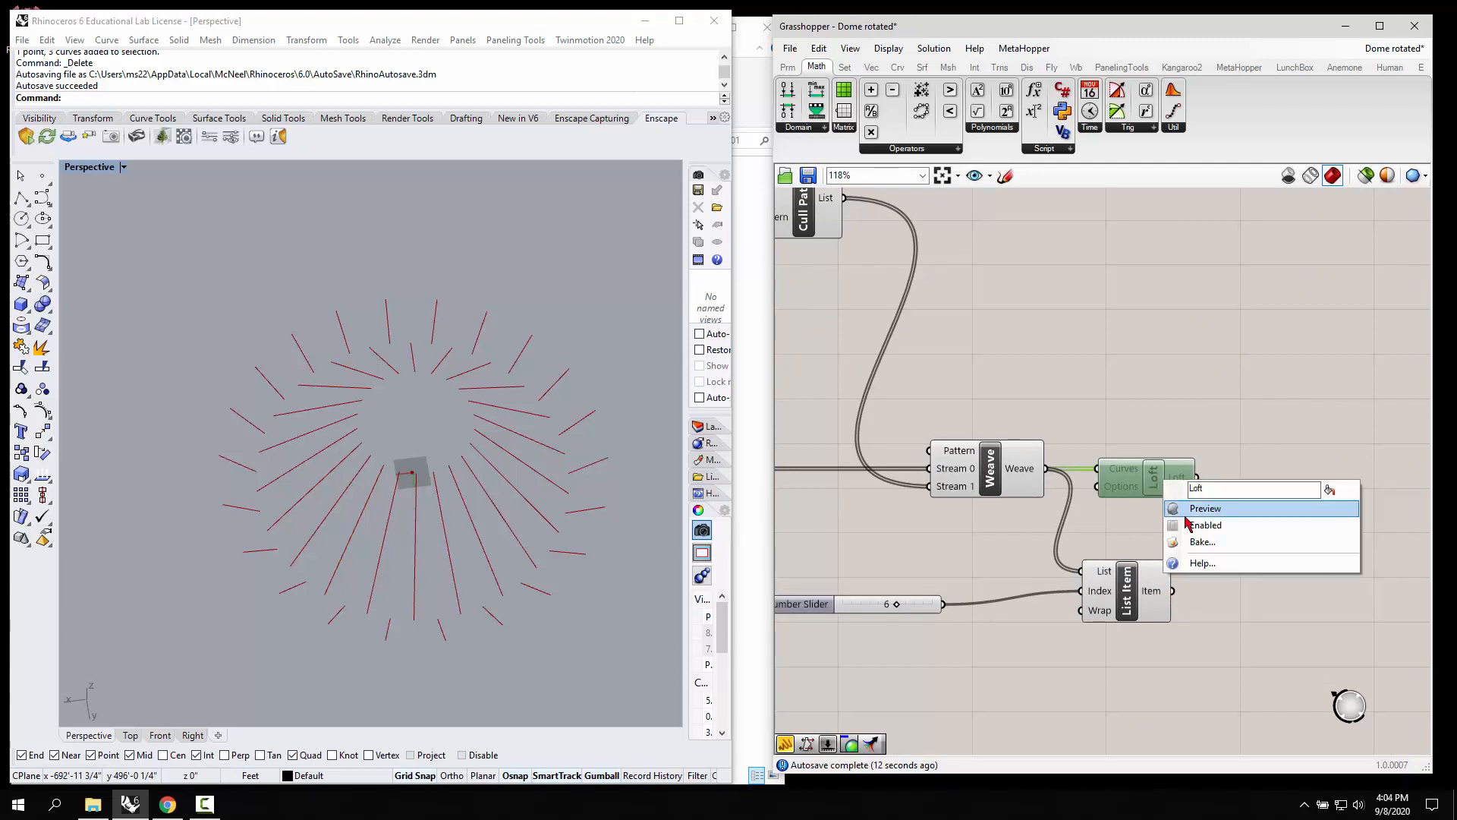
pyautogui.click(1195, 524)
pyautogui.rightClick(1149, 505)
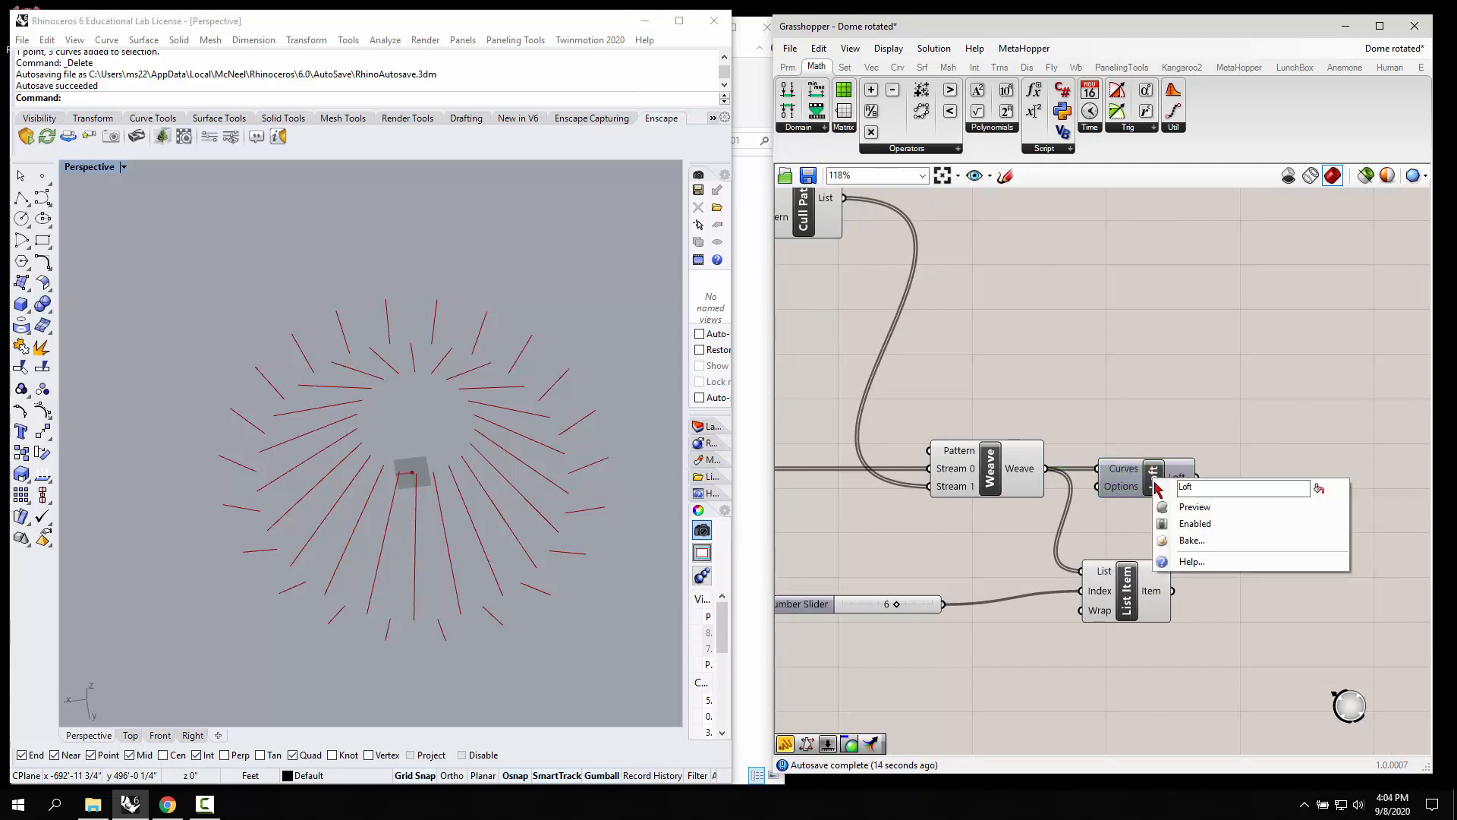
pyautogui.click(1186, 505)
pyautogui.moveTo(575, 562); pyautogui.dragTo(478, 507, button='right')
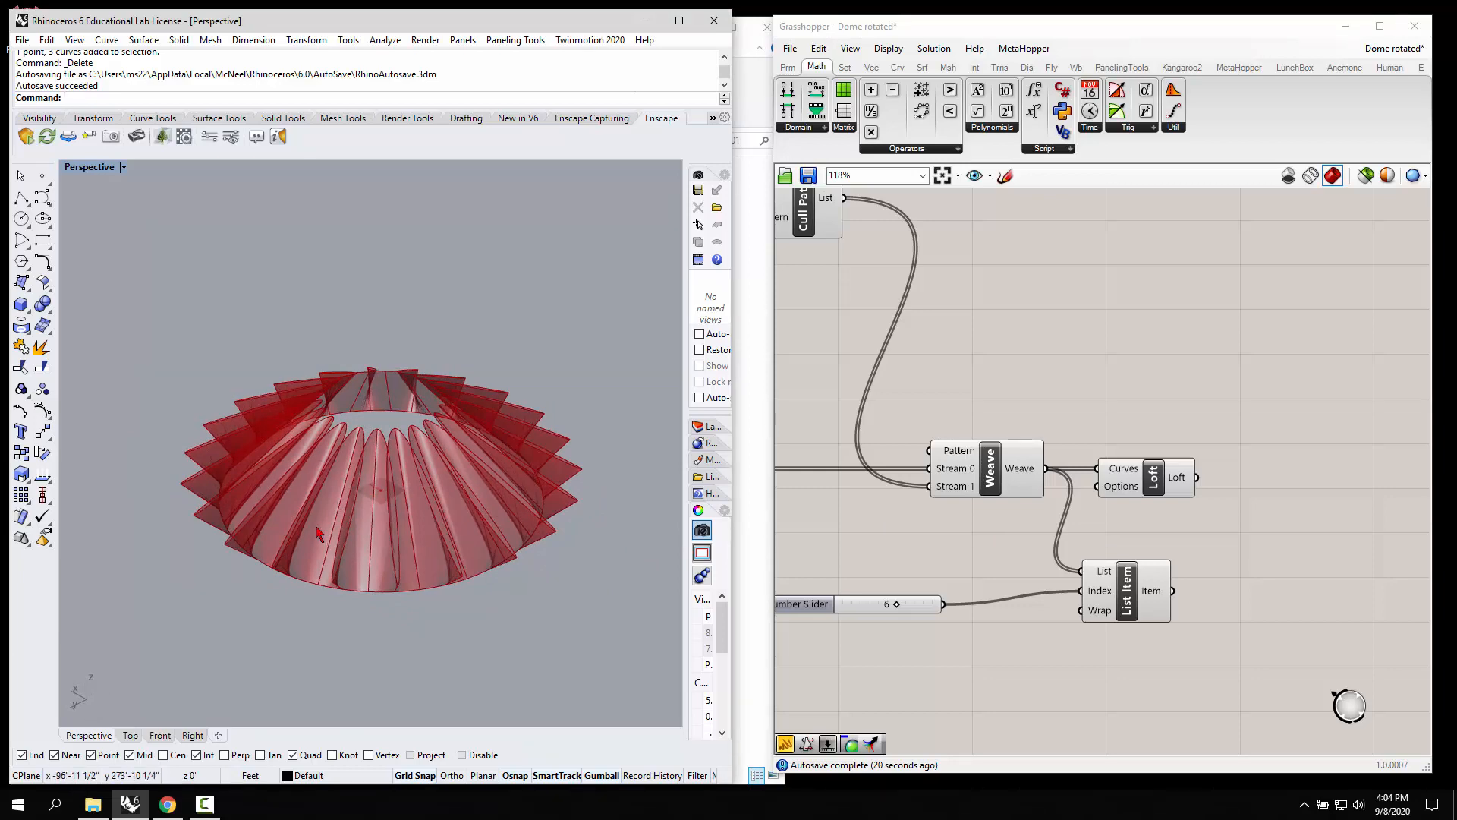
pyautogui.moveTo(291, 521); pyautogui.dragTo(507, 598, button='right')
# Step: Slightly adjust the main number slider that feeds both "Create points for curve" groups and the "base of dome" group
pyautogui.scroll(-8, 1305, 413)
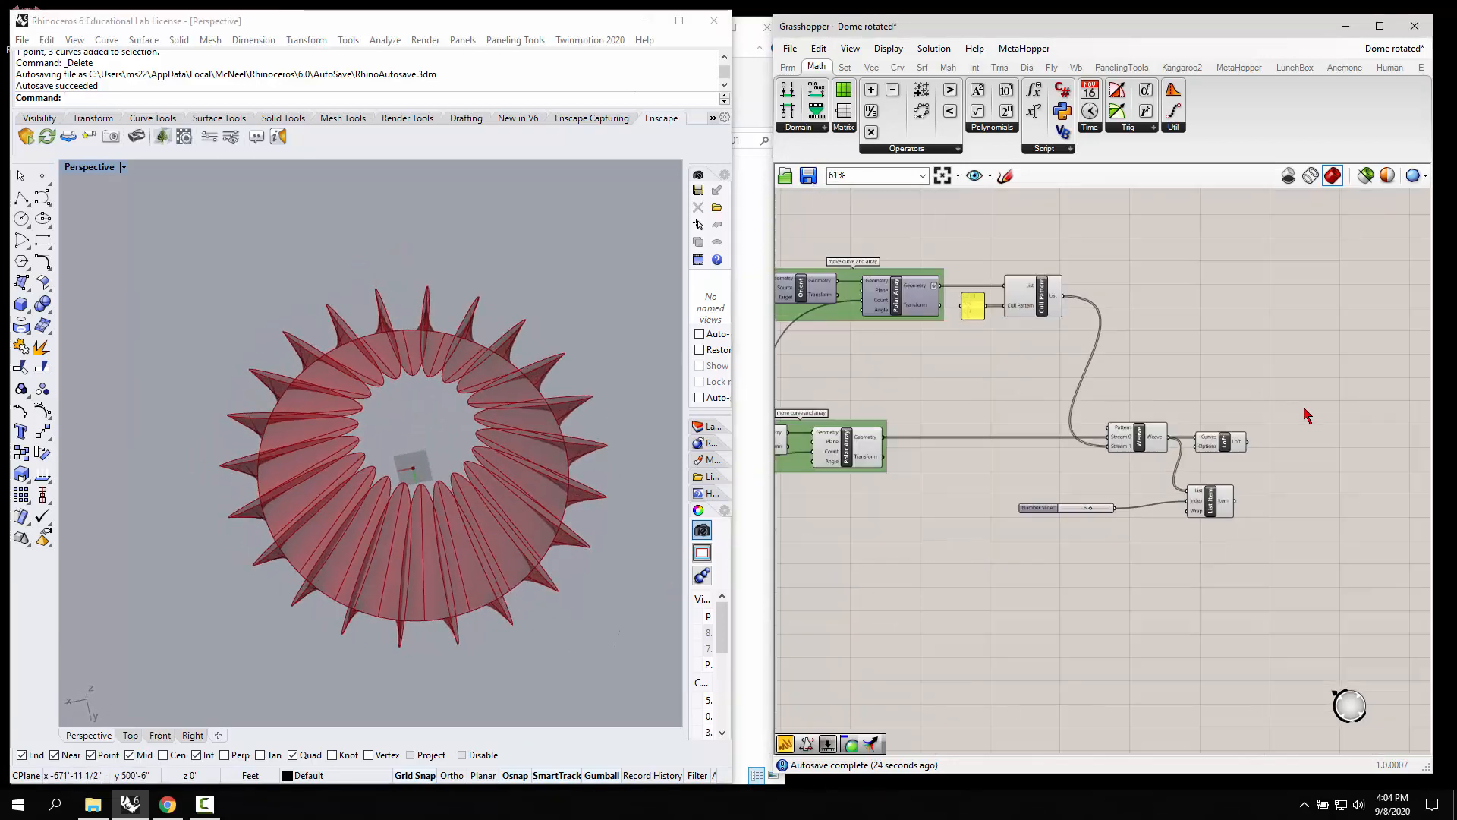
pyautogui.scroll(5, 913, 439)
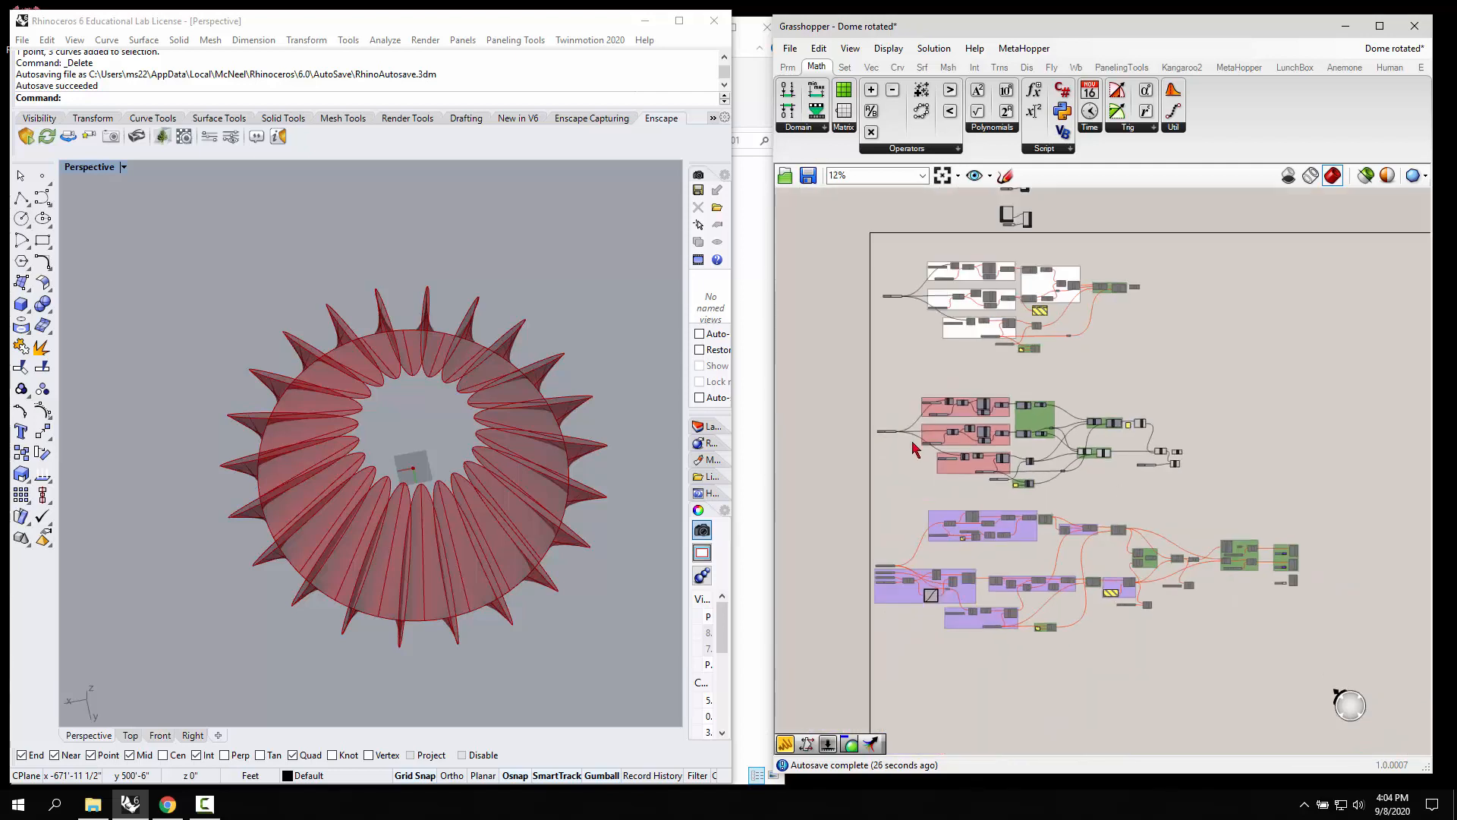
pyautogui.scroll(2, 847, 443)
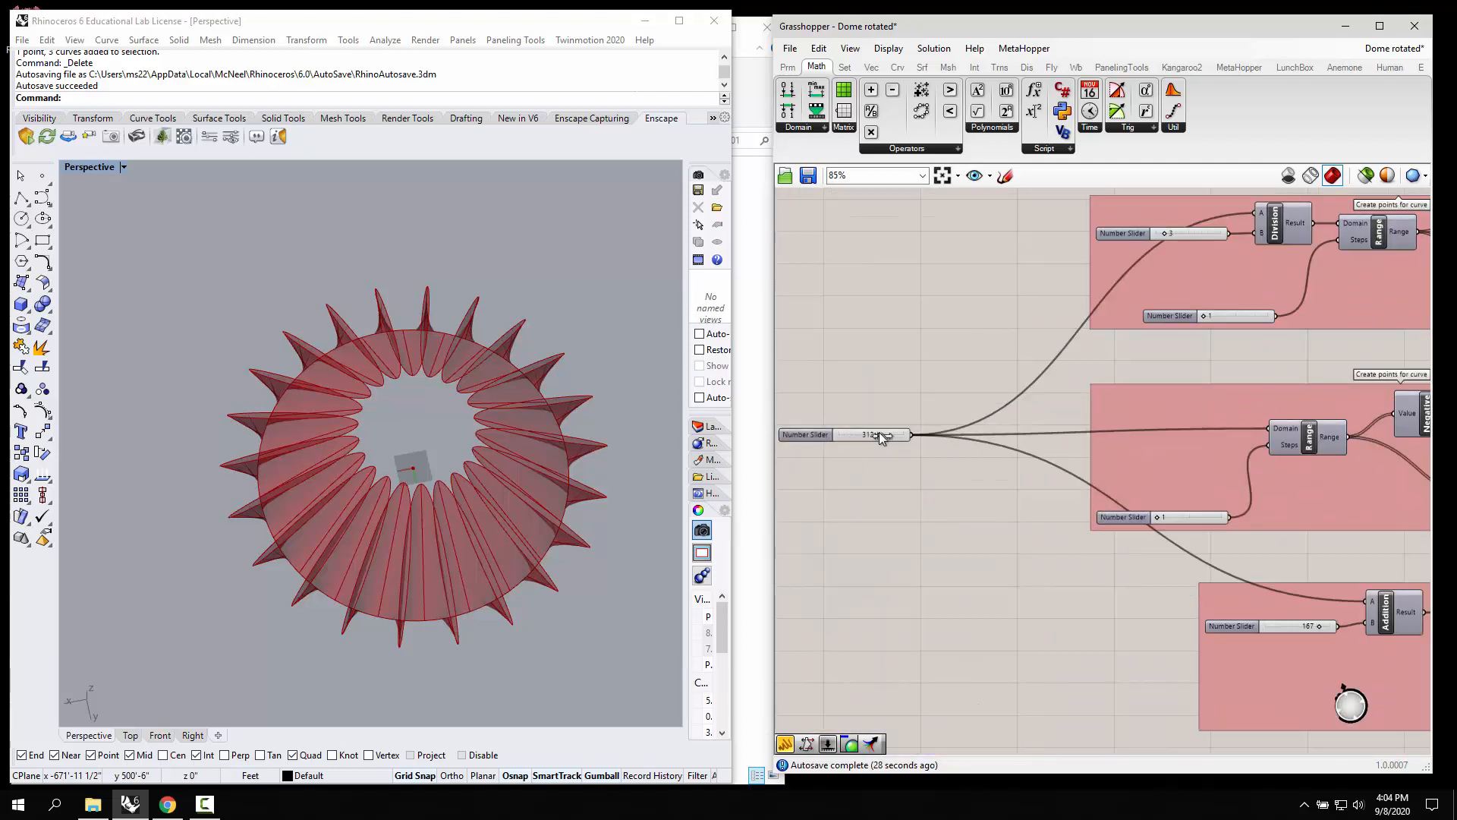
pyautogui.moveTo(871, 433)
pyautogui.mouseDown()
pyautogui.moveTo(849, 435)
pyautogui.moveTo(885, 437)
pyautogui.moveTo(873, 438)
pyautogui.mouseUp()
pyautogui.scroll(-3, 911, 418)
# Step: Try adjusting the number slider that feeds the Division component in the upper "Create points for curve" group
pyautogui.scroll(3, 1133, 336)
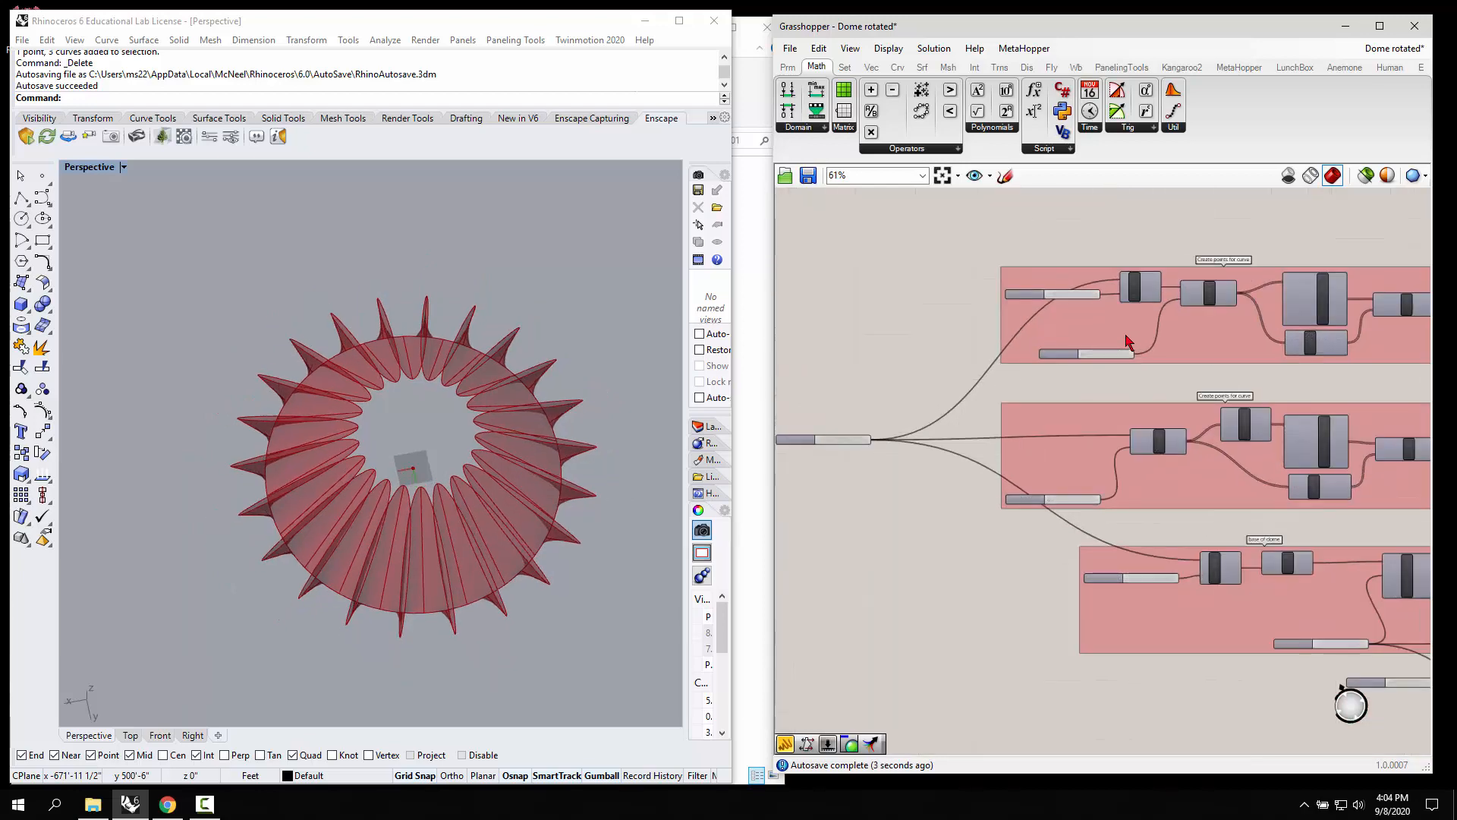
pyautogui.scroll(1, 1042, 298)
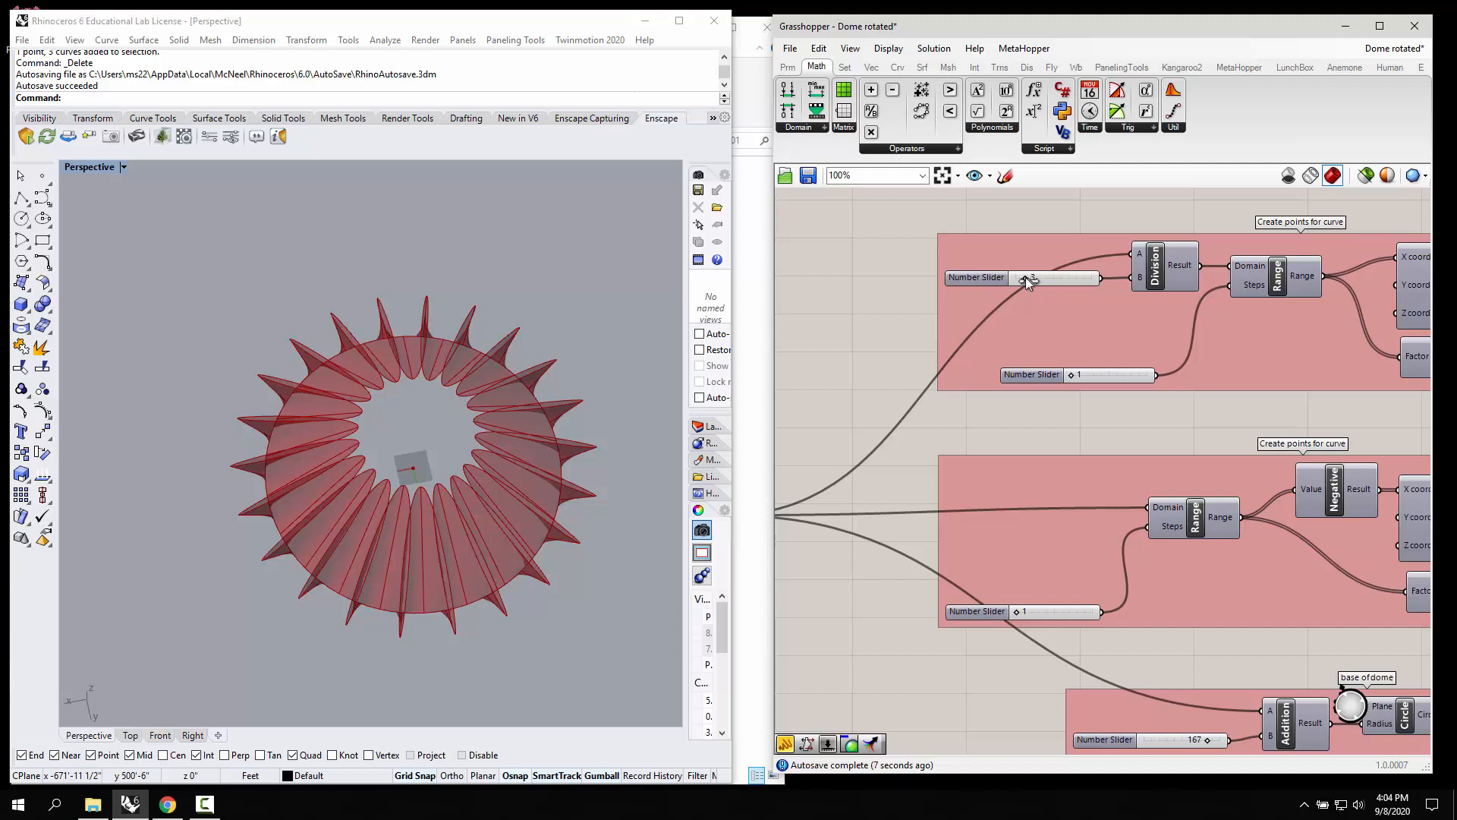
pyautogui.moveTo(1026, 279)
pyautogui.mouseDown()
pyautogui.moveTo(1068, 278)
pyautogui.moveTo(1000, 283)
pyautogui.moveTo(1085, 283)
pyautogui.moveTo(1023, 281)
pyautogui.mouseUp()
pyautogui.scroll(-3, 1017, 284)
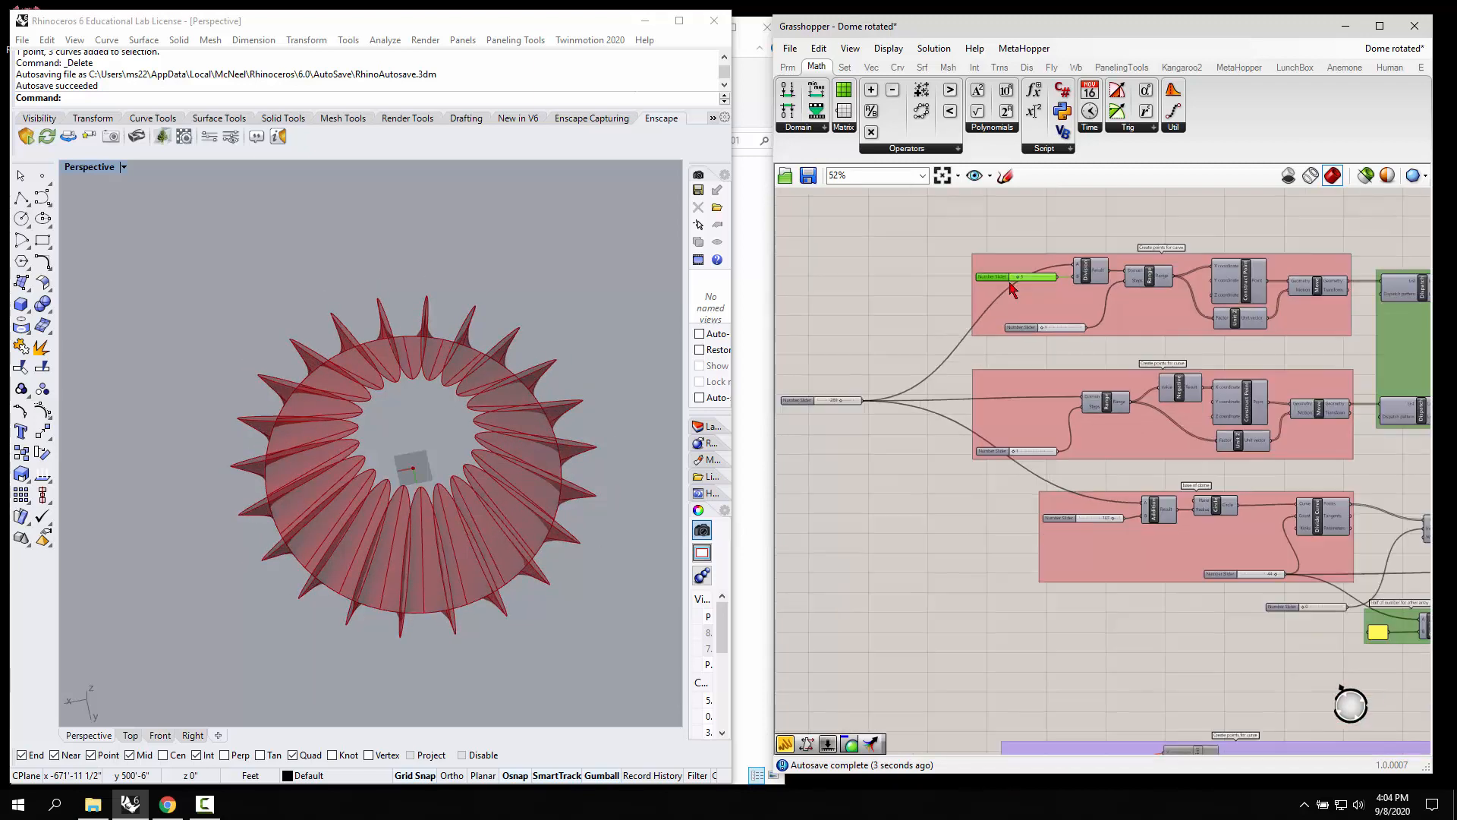
# Step: Set the number slider feeding the Divide Curve count in the "base of dome" group to 42
pyautogui.scroll(-2, 1010, 296)
pyautogui.scroll(5, 1091, 468)
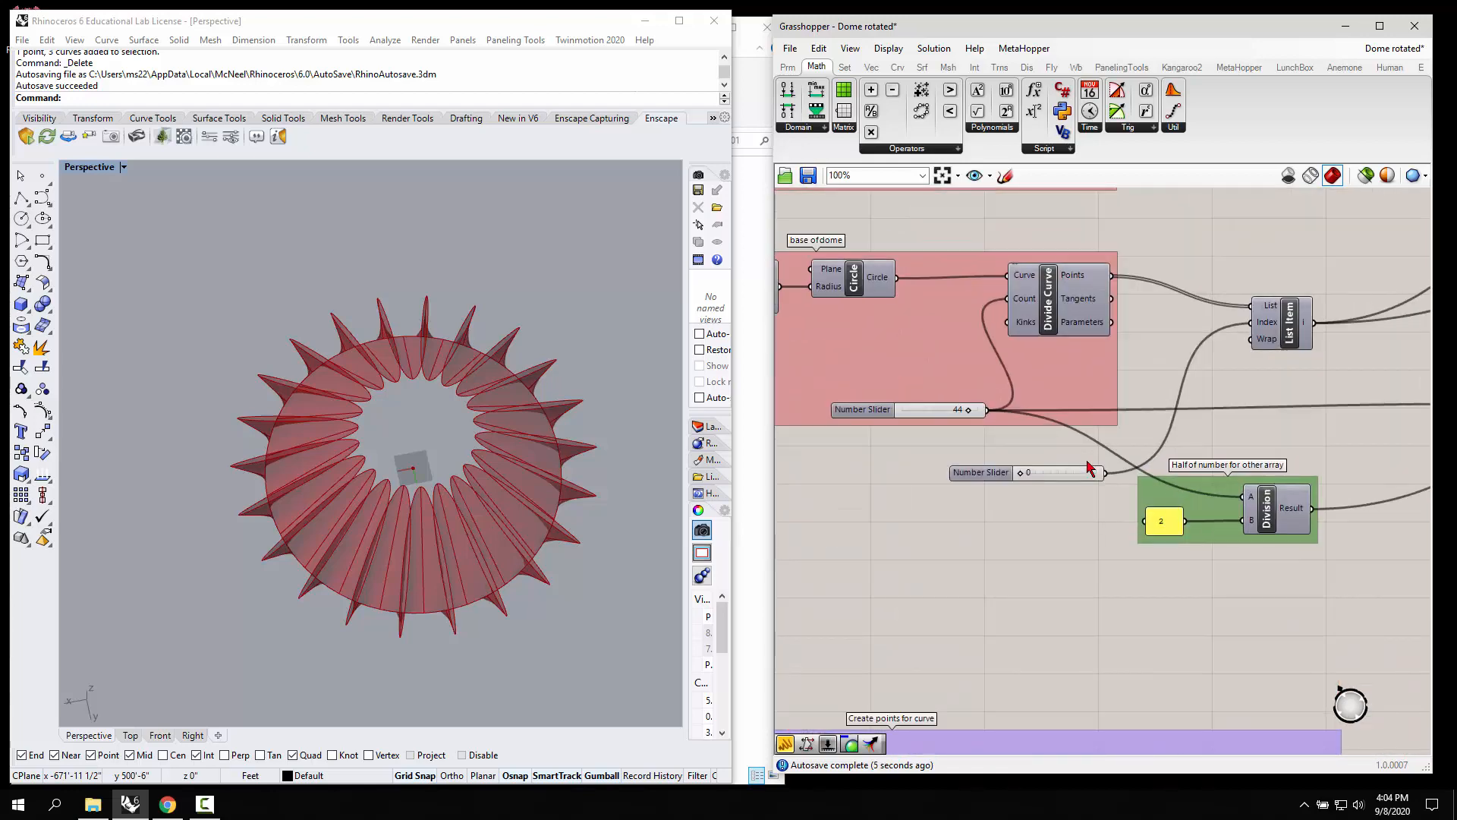
pyautogui.moveTo(971, 422)
pyautogui.mouseDown()
pyautogui.moveTo(918, 419)
pyautogui.moveTo(966, 418)
pyautogui.mouseUp()
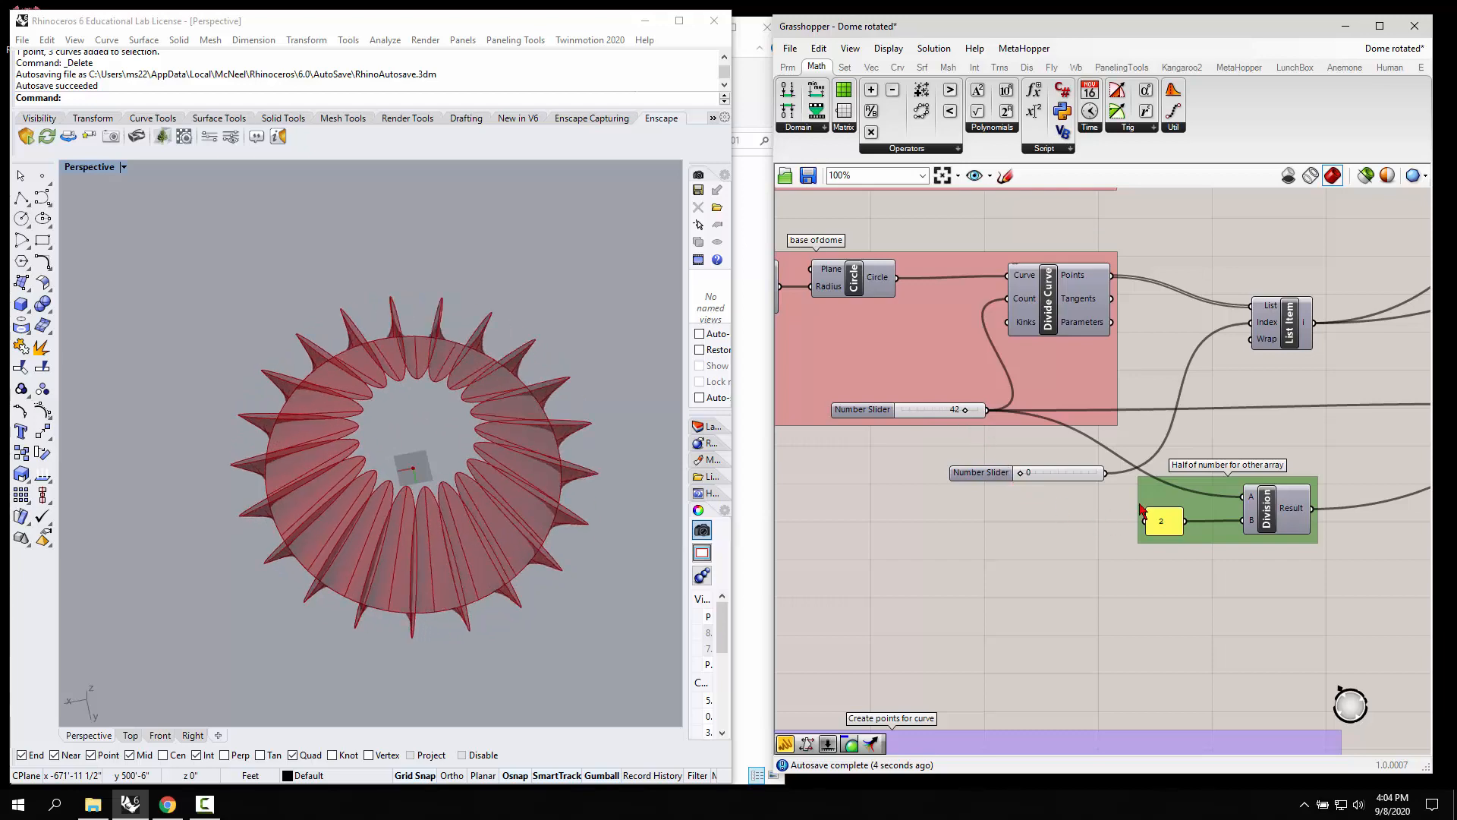
# Step: Set the number slider feeding the Addition component in the "base of dome" group to 111
pyautogui.scroll(-5, 1142, 510)
pyautogui.scroll(6, 855, 408)
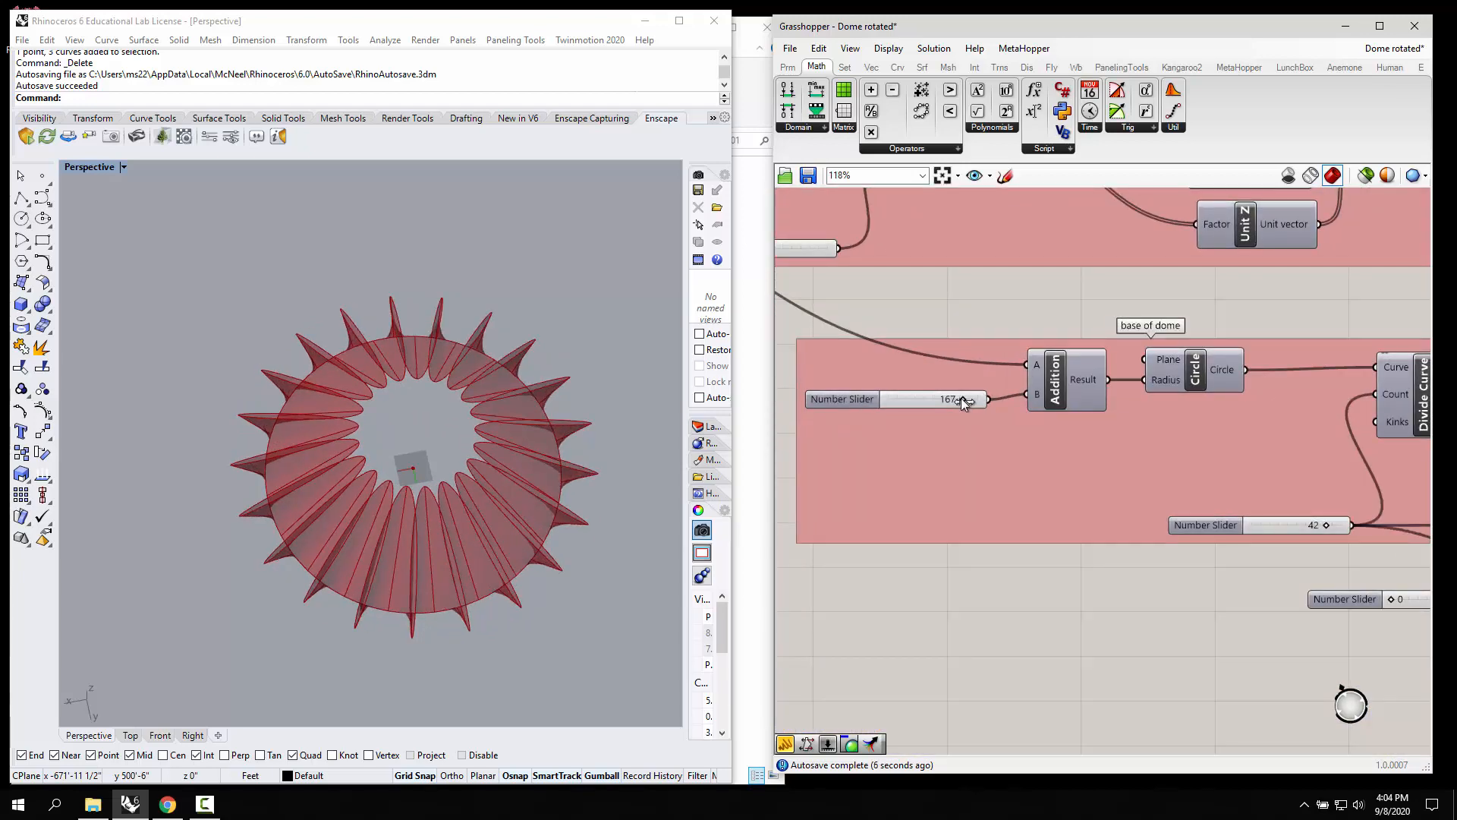
pyautogui.moveTo(961, 398)
pyautogui.mouseDown()
pyautogui.moveTo(896, 400)
pyautogui.moveTo(968, 407)
pyautogui.moveTo(908, 410)
pyautogui.moveTo(936, 412)
pyautogui.mouseUp()
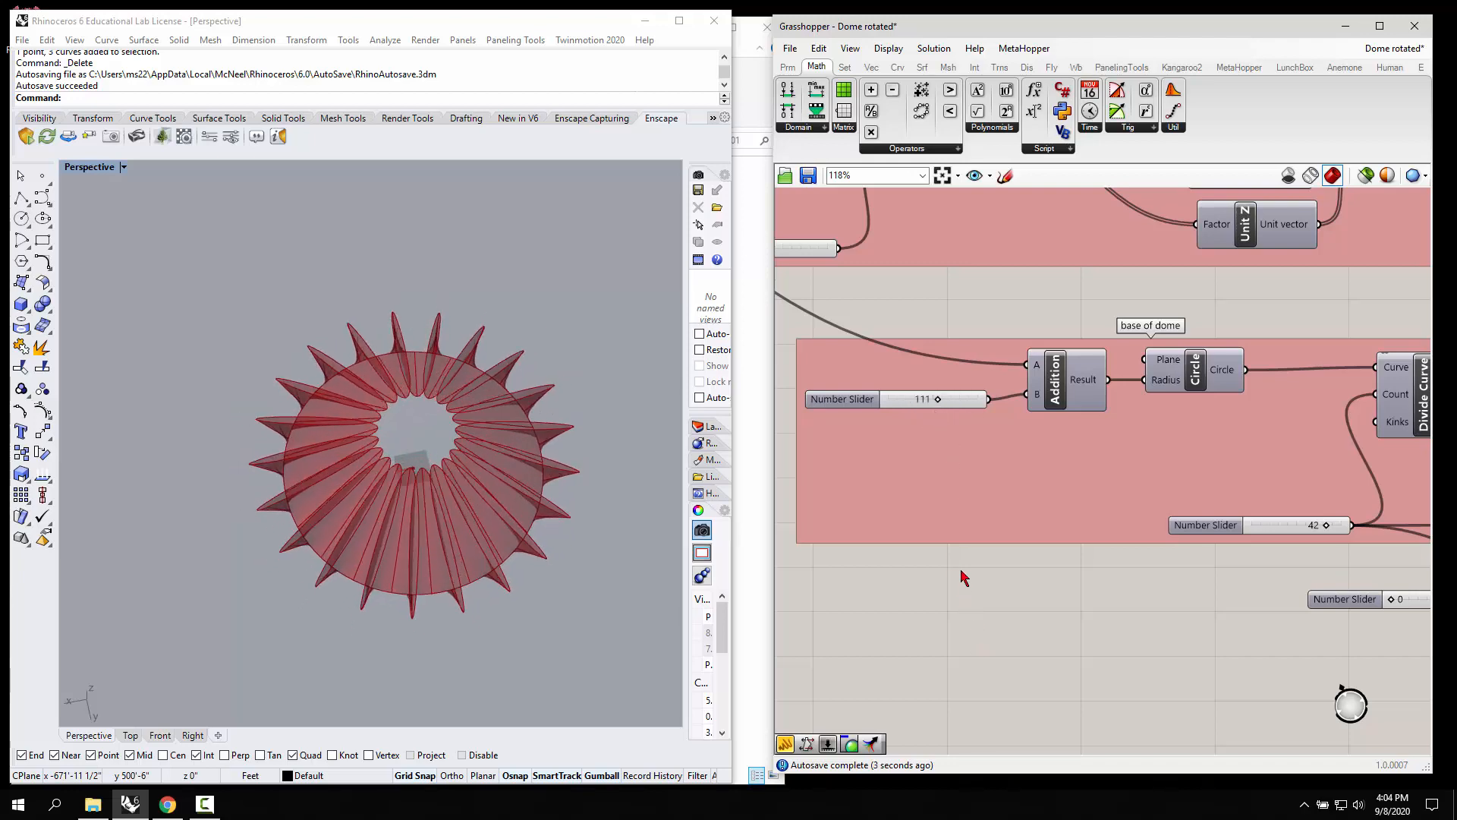
pyautogui.scroll(-7, 962, 376)
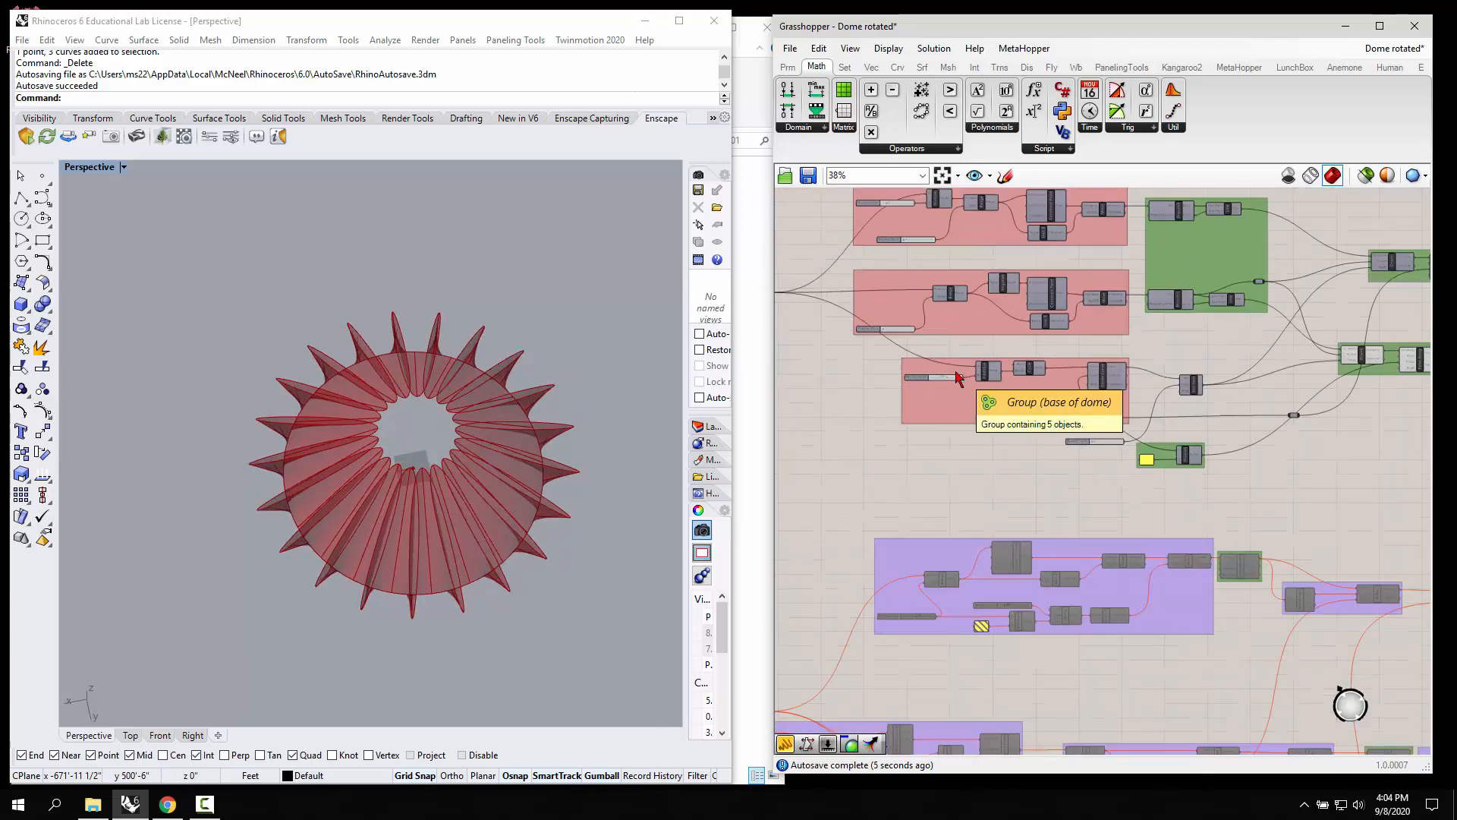
pyautogui.scroll(-1, 959, 381)
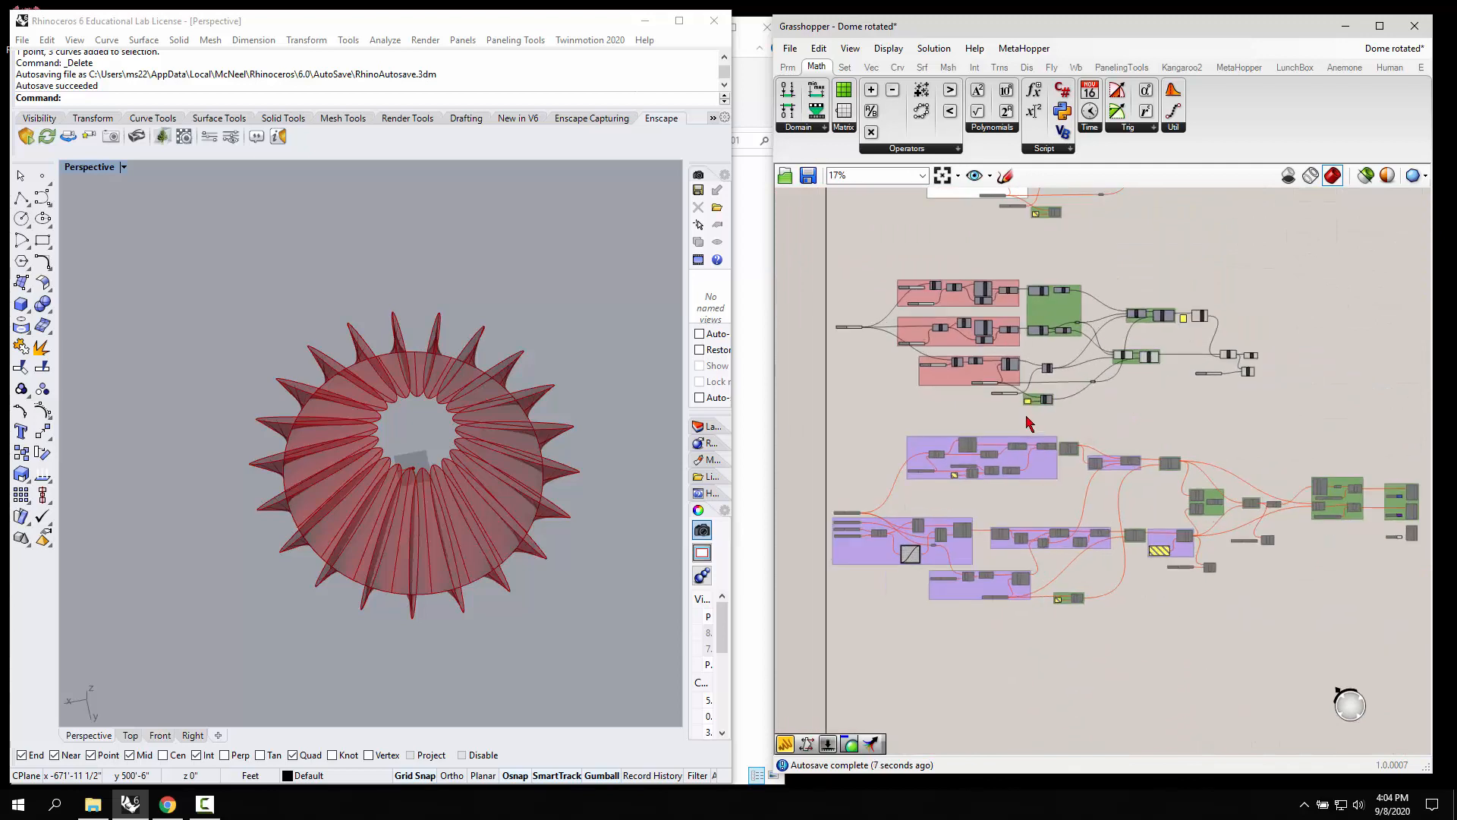